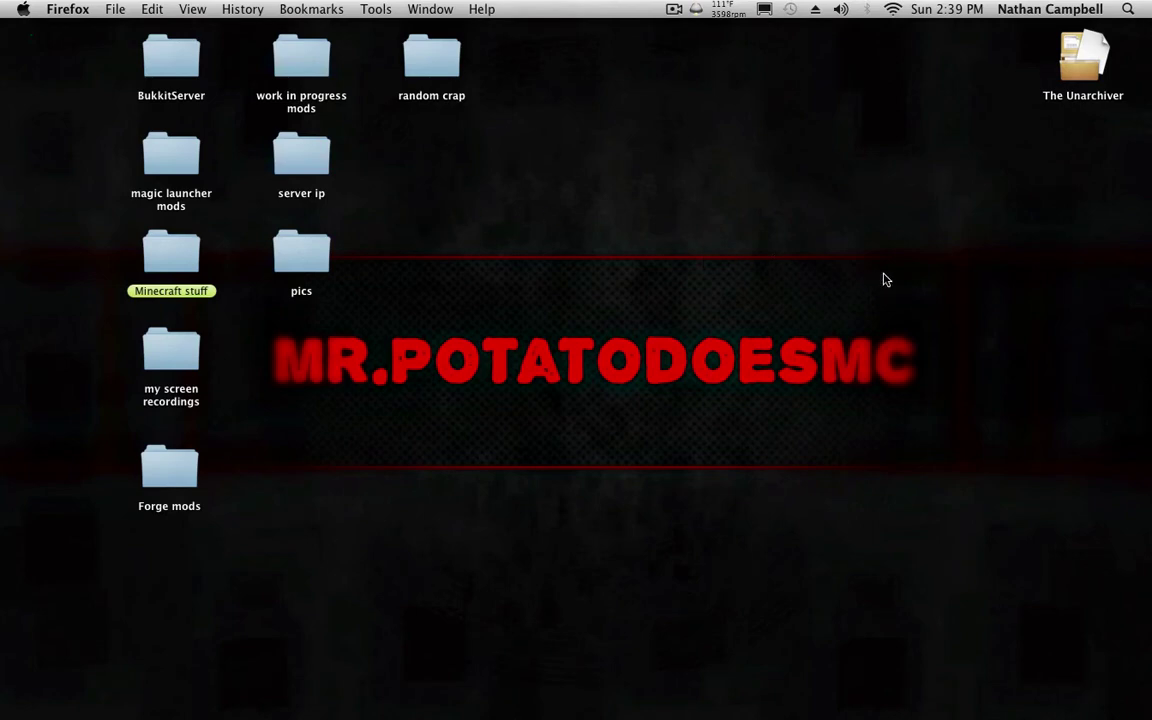
pyautogui.moveTo(962, 263); pyautogui.dragTo(536, 72)
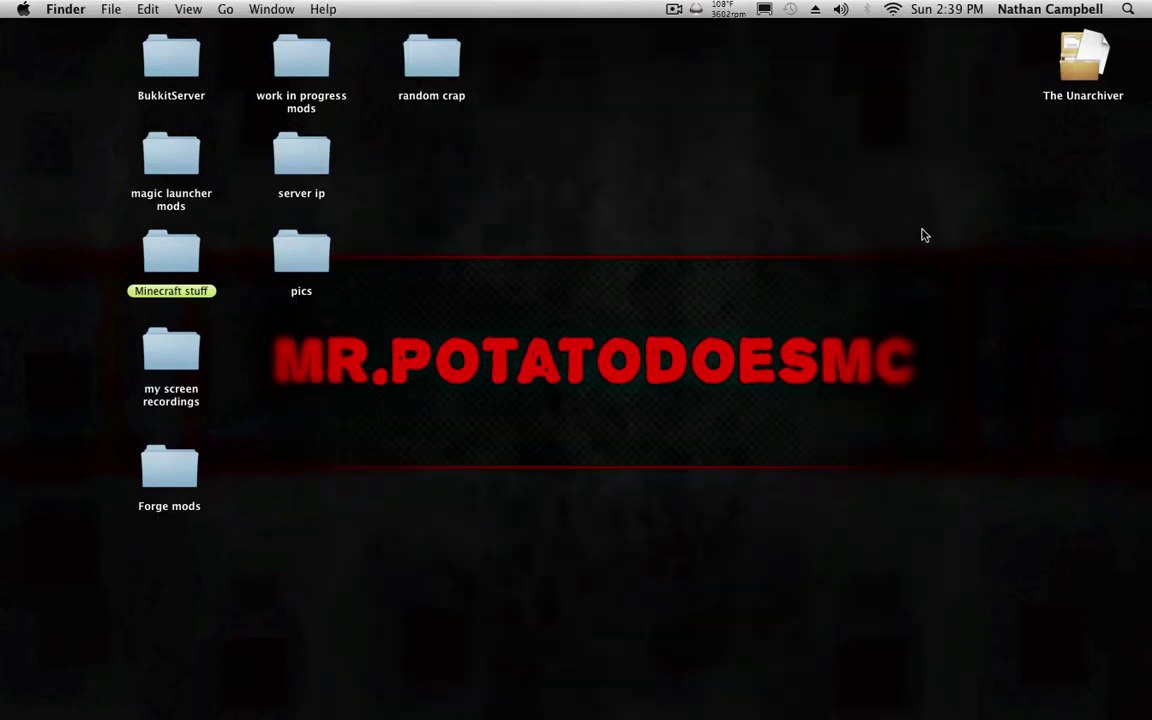
pyautogui.moveTo(967, 250); pyautogui.dragTo(560, 249)
pyautogui.click(234, 478)
pyautogui.click(847, 229)
pyautogui.moveTo(1015, 499); pyautogui.dragTo(835, 90)
# Step: Restore the minimized Firefox window and review the open Forge download, Releases and superheroes mod search pages
pyautogui.moveTo(548, 700)
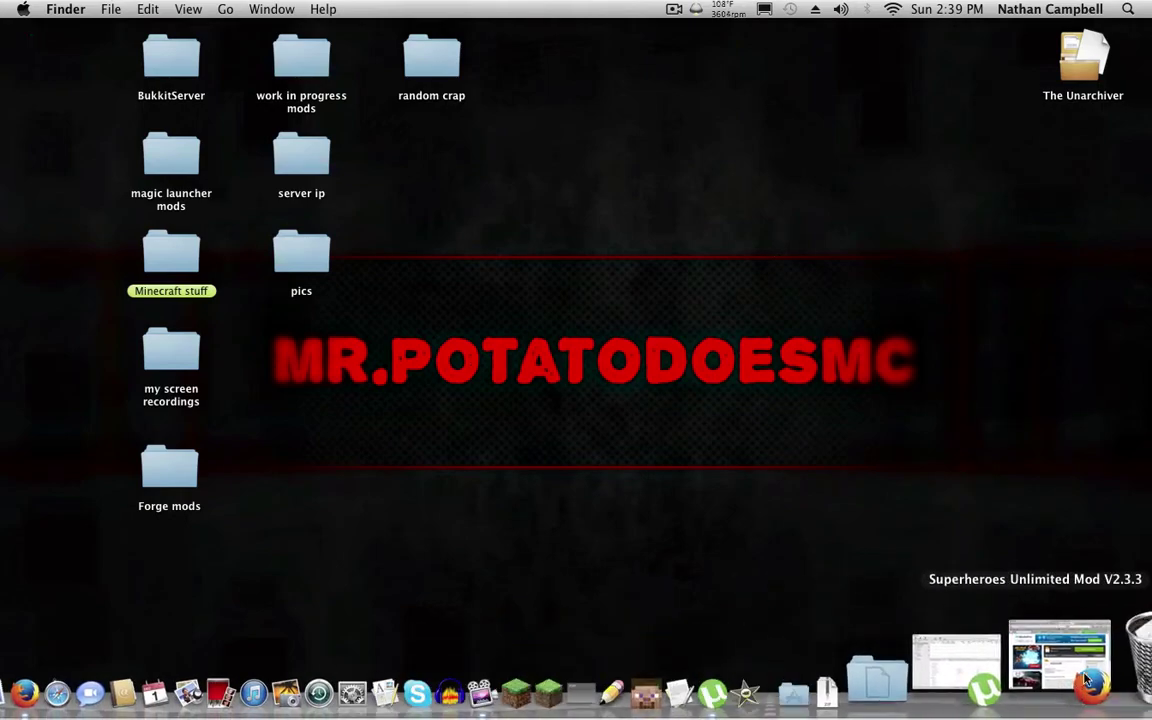
pyautogui.click(1085, 680)
pyautogui.click(376, 80)
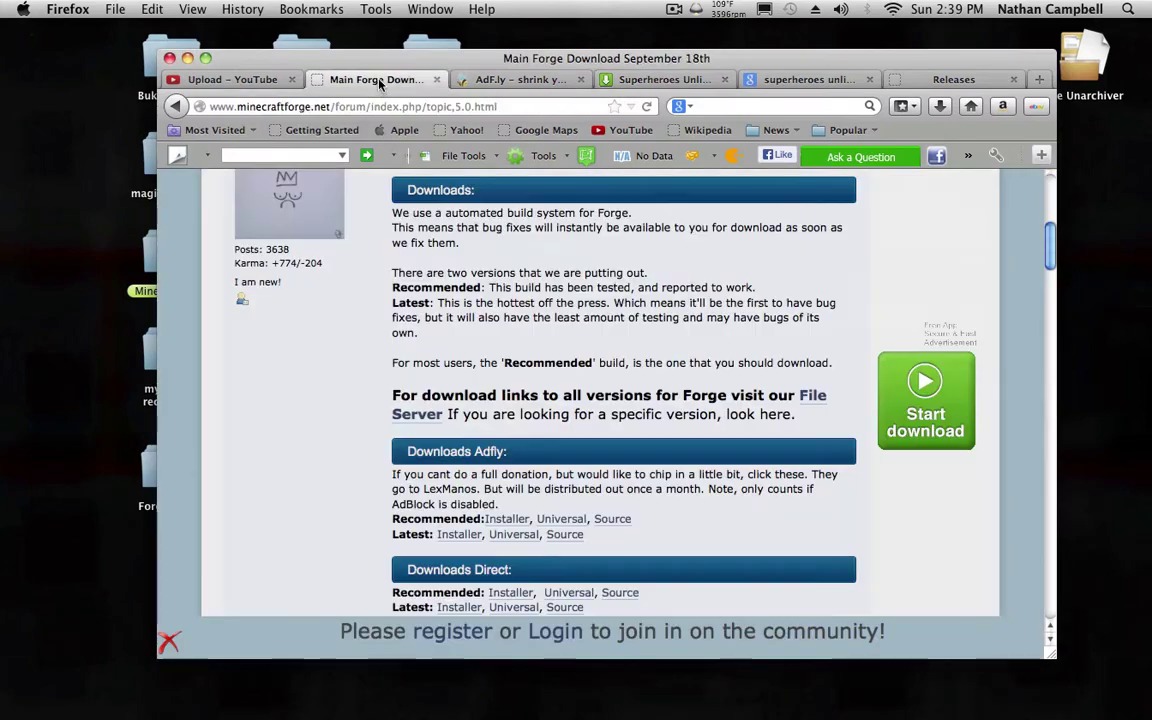
pyautogui.click(950, 79)
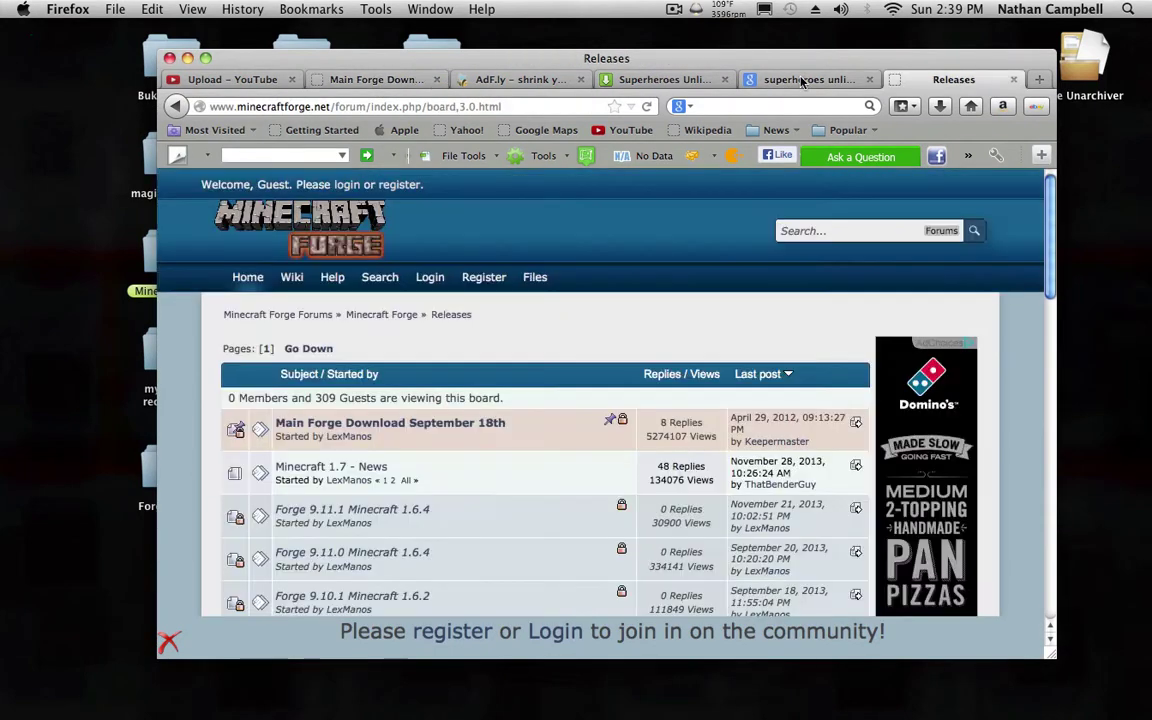
pyautogui.click(802, 79)
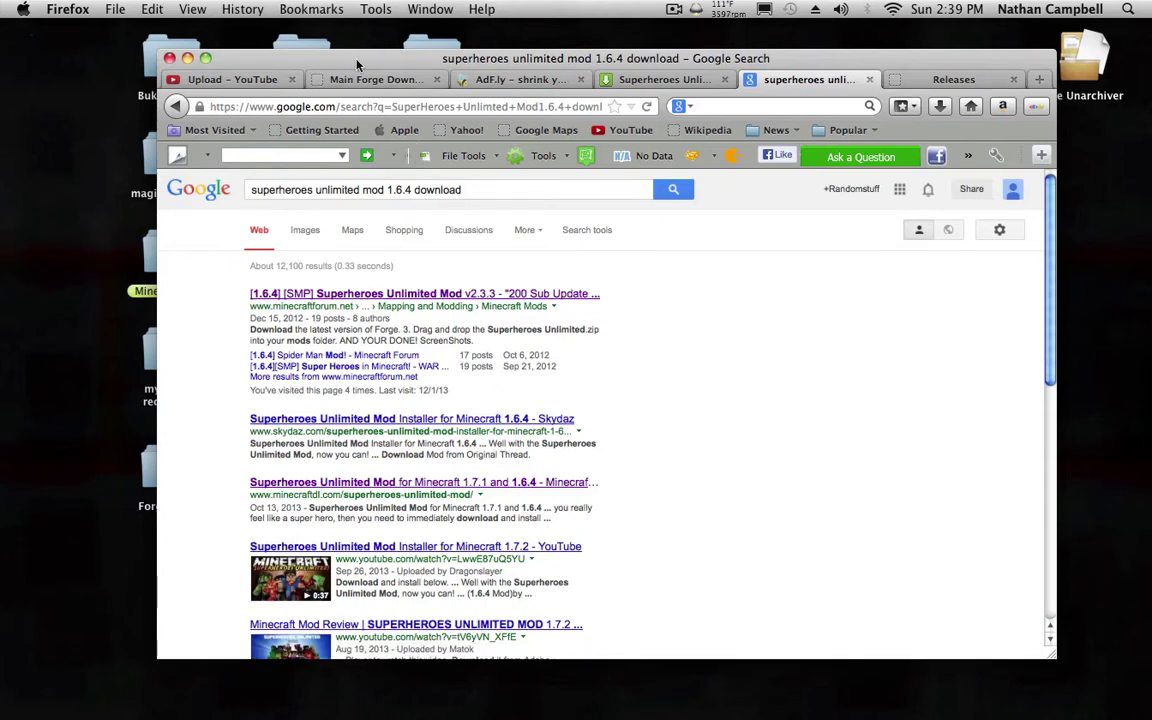
pyautogui.moveTo(370, 64); pyautogui.dragTo(380, 37)
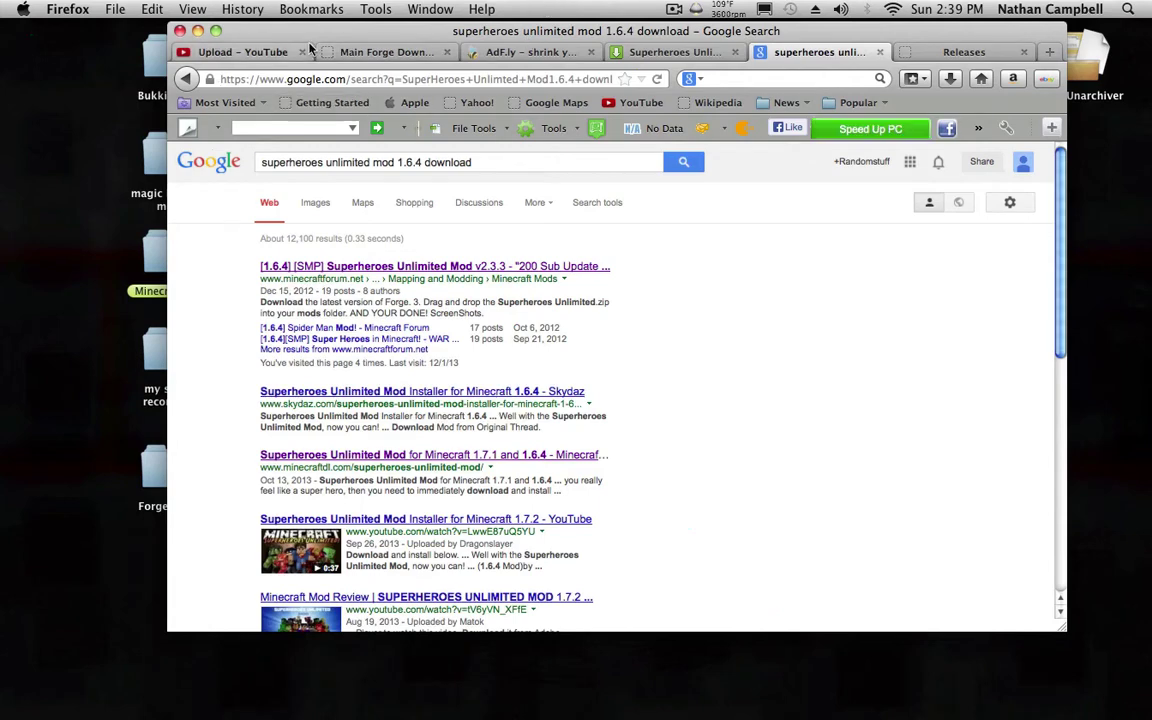
# Step: Review the Forge download, AdF.ly and Releases pages, moving the MediaFire mod tab behind the Google search tab
pyautogui.click(400, 52)
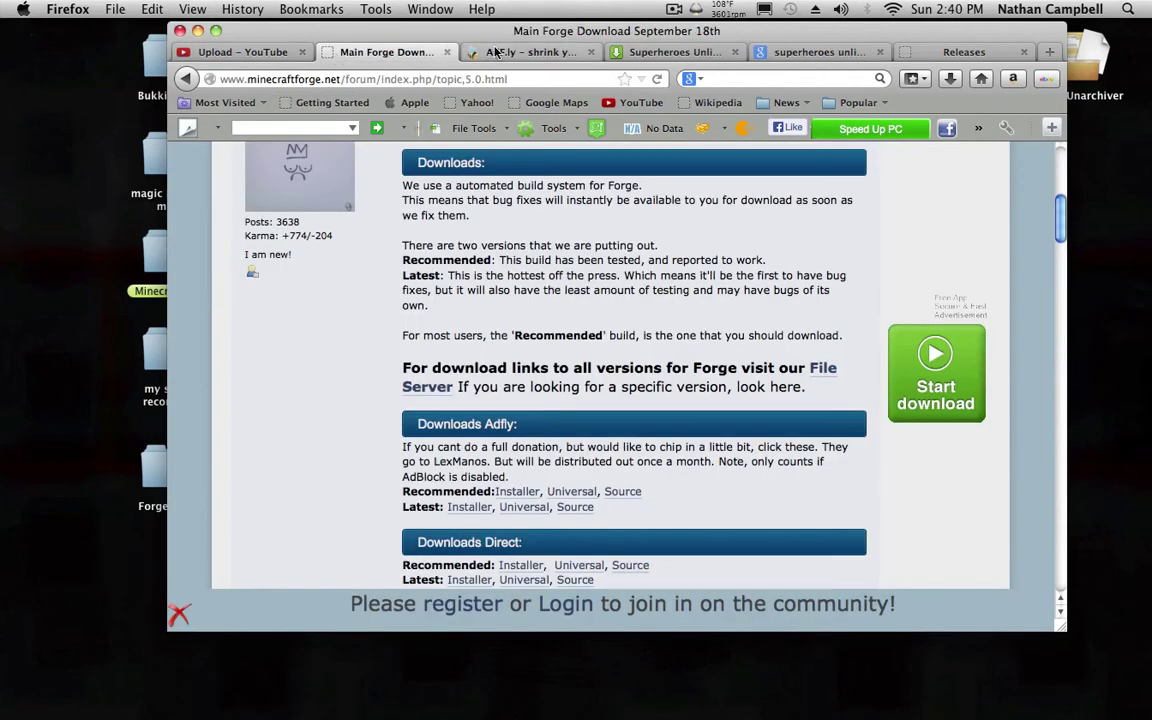
pyautogui.scroll(5, 540, 40)
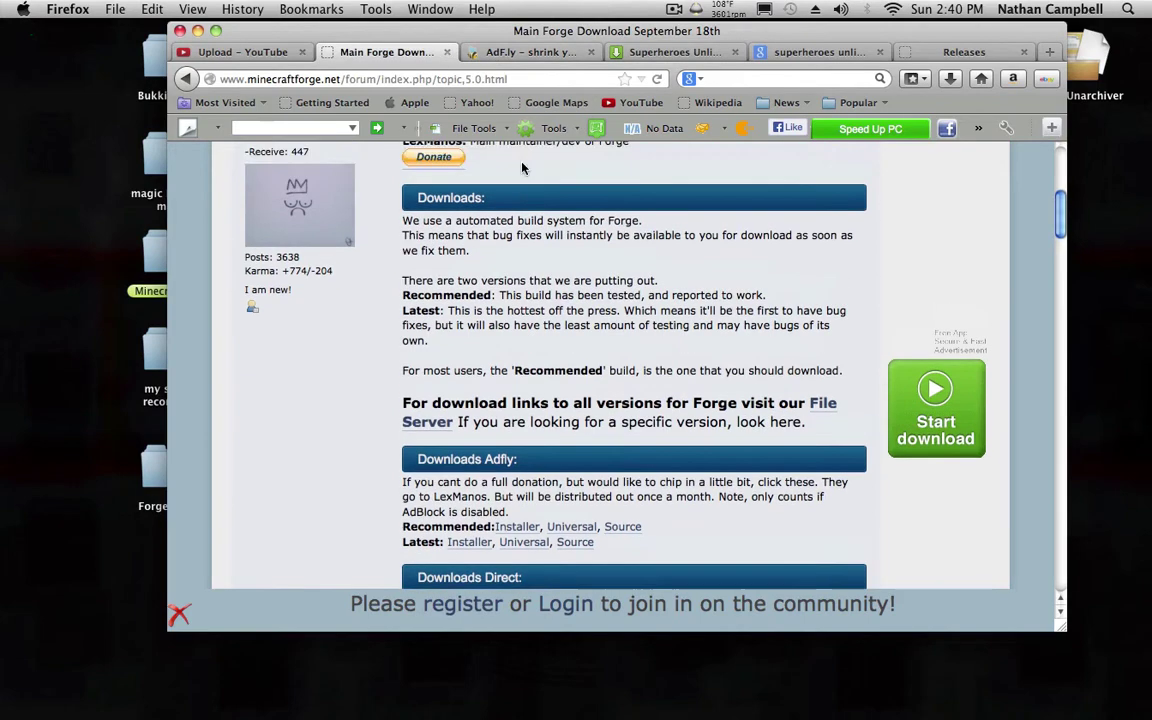
pyautogui.click(535, 55)
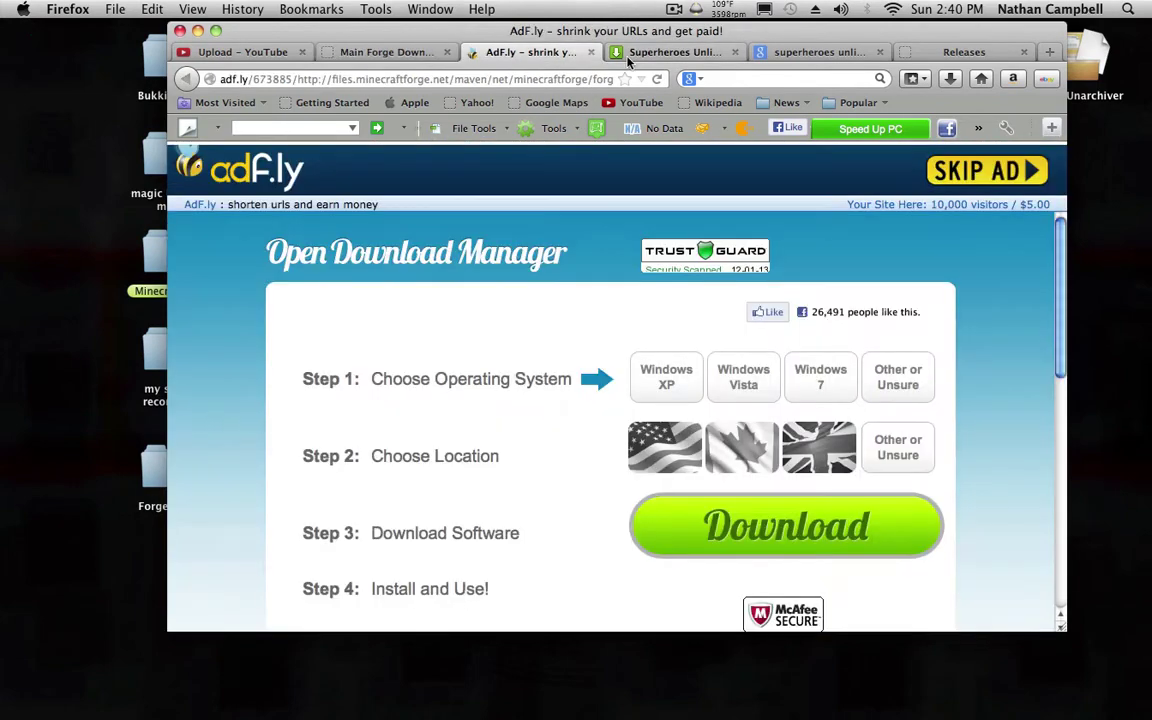
pyautogui.moveTo(665, 57); pyautogui.dragTo(790, 45)
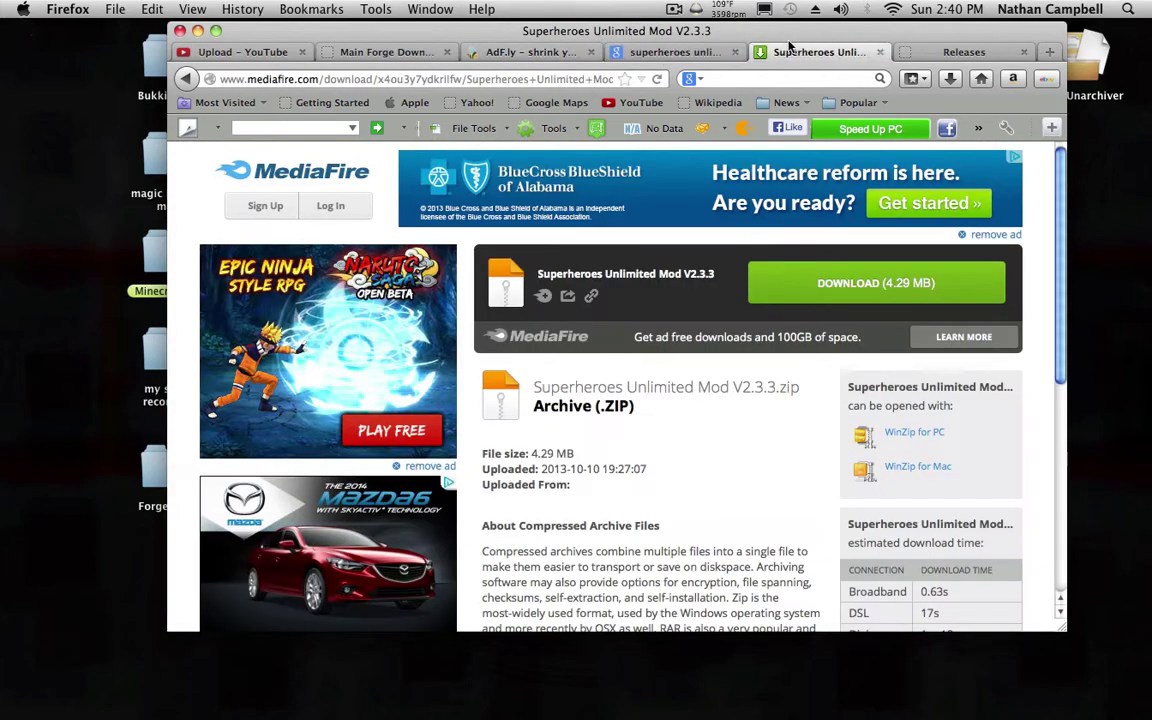
pyautogui.click(901, 49)
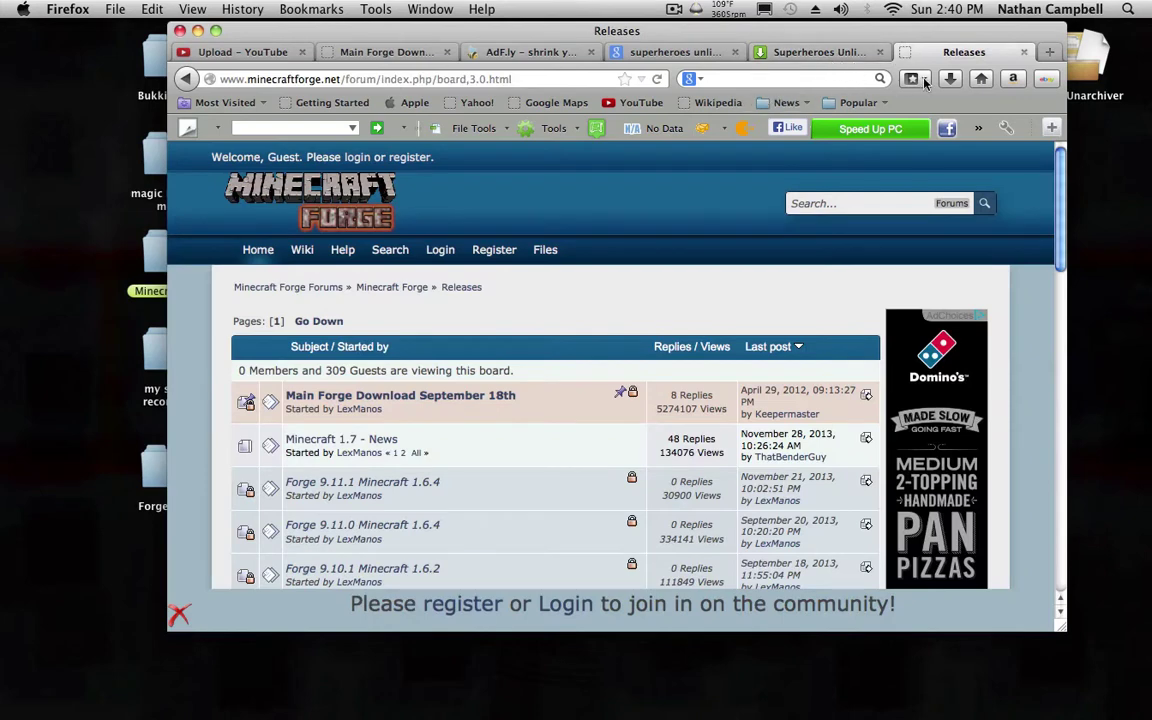
# Step: Search for Forge in a new tab and open the Minecraft Forge forum index at its Releases board entry
pyautogui.click(1047, 56)
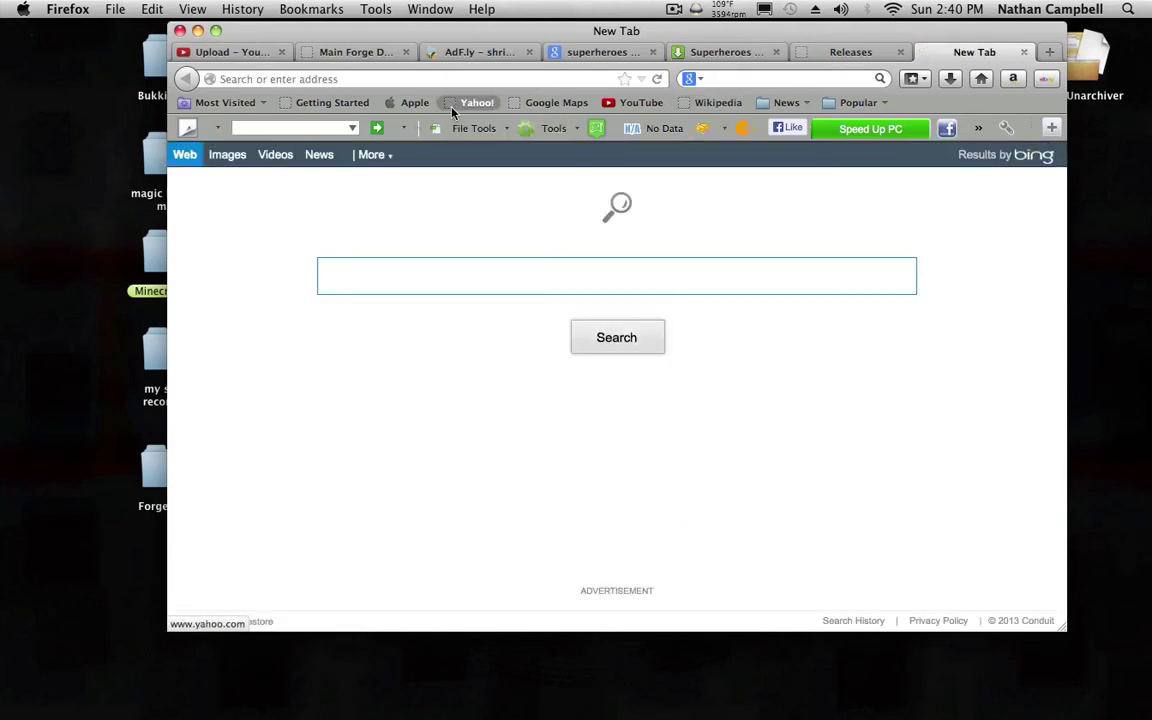
pyautogui.write('rge')
pyautogui.press('Return')
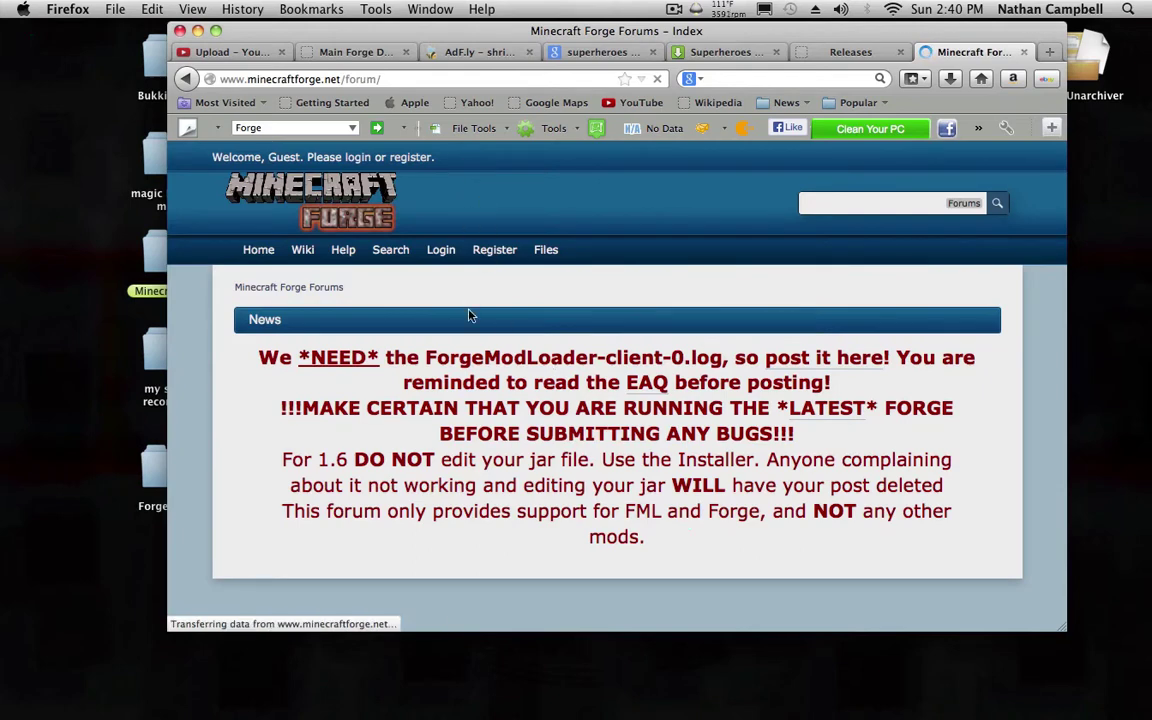
pyautogui.scroll(-1, 474, 312)
pyautogui.scroll(-5, 474, 312)
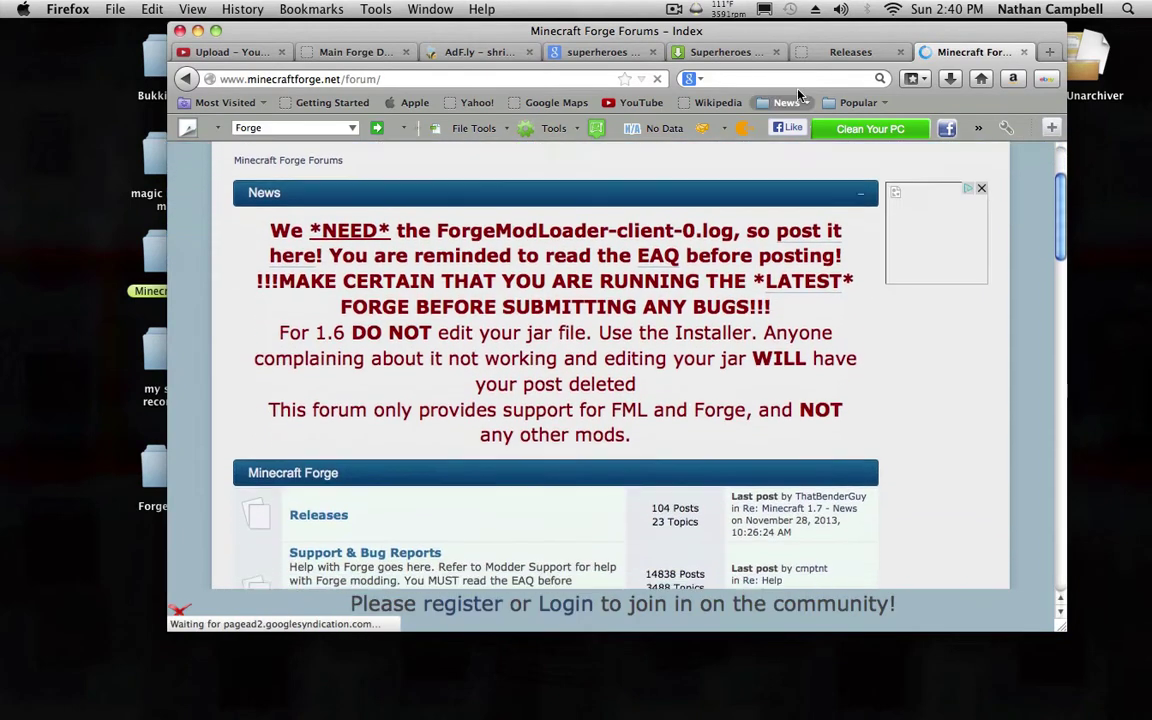
pyautogui.scroll(-1, 633, 287)
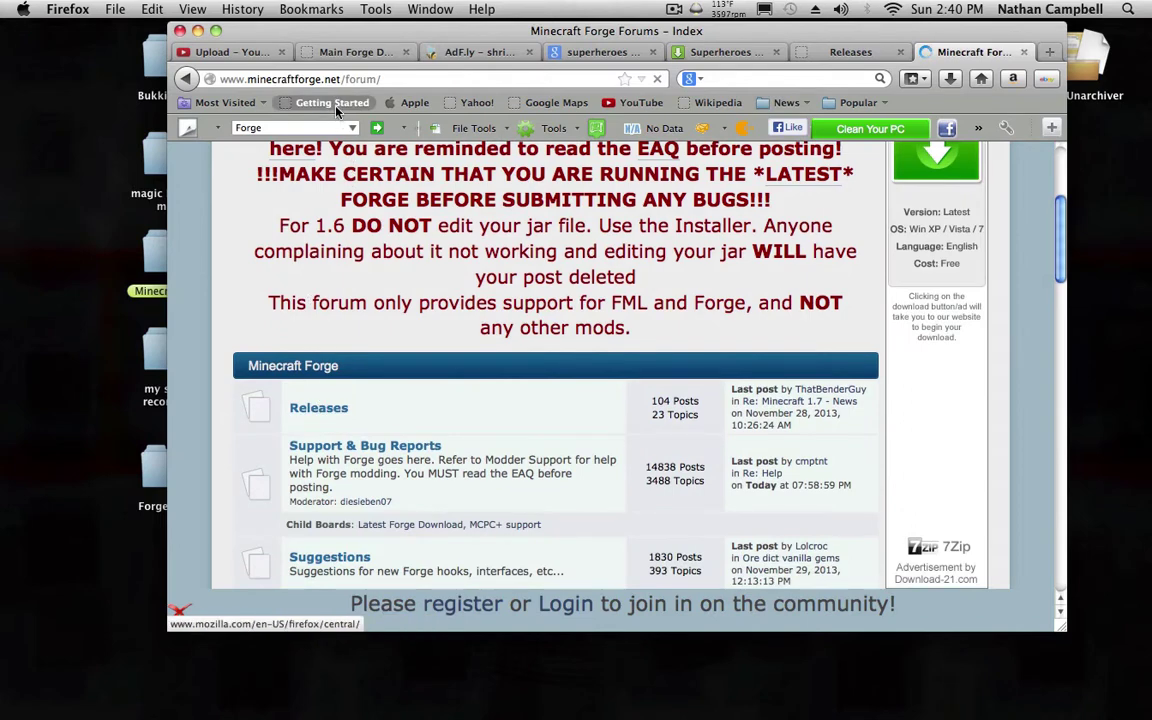
# Step: Go from the Releases board to the Main Forge Download topic and bring up the AdF.ly page for the Recommended Installer
pyautogui.click(845, 51)
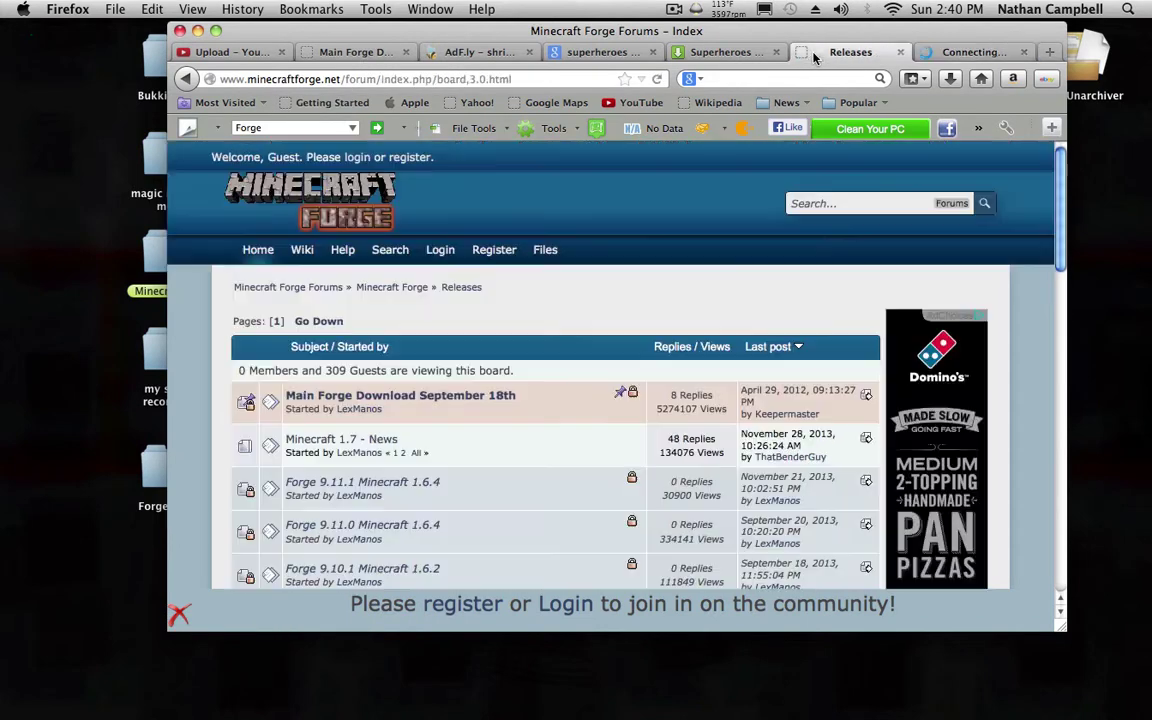
pyautogui.scroll(-1, 400, 390)
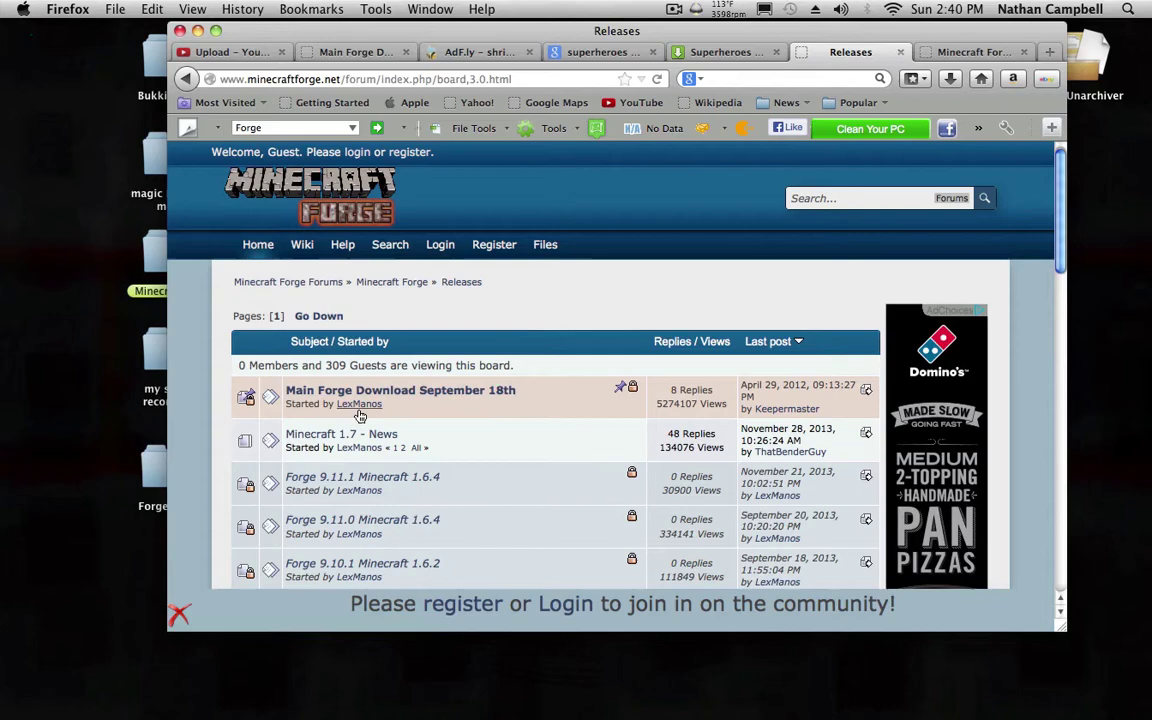
pyautogui.click(328, 50)
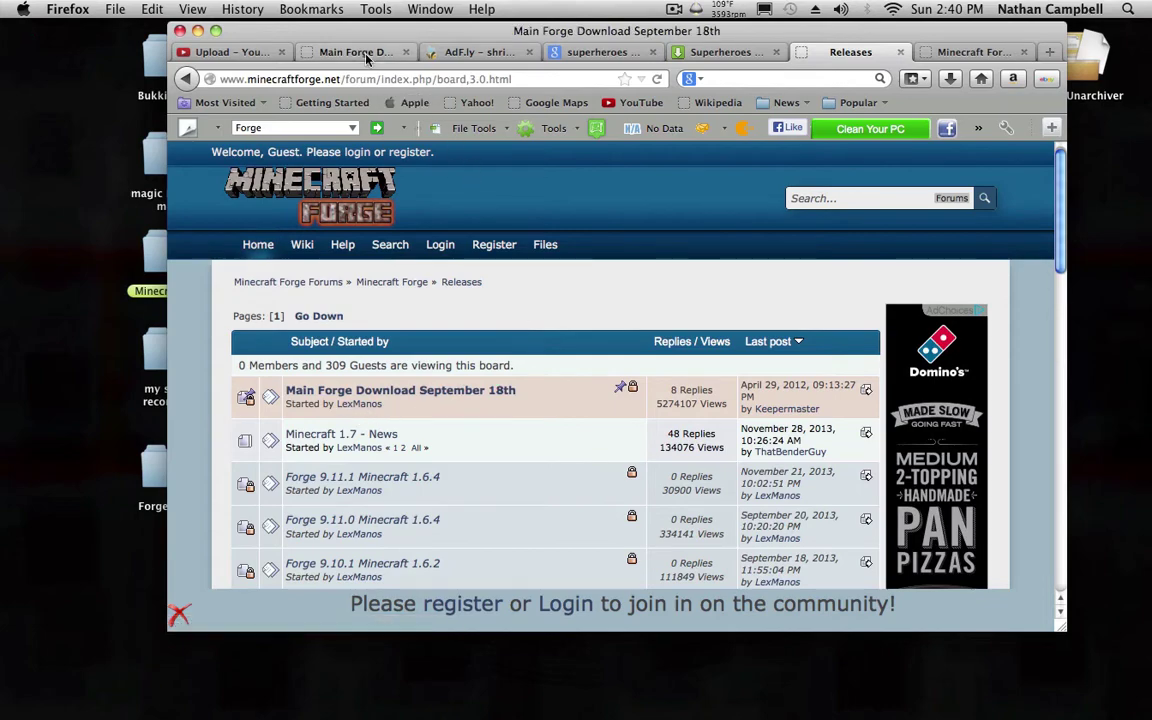
pyautogui.scroll(-3, 857, 280)
pyautogui.scroll(-10, 857, 280)
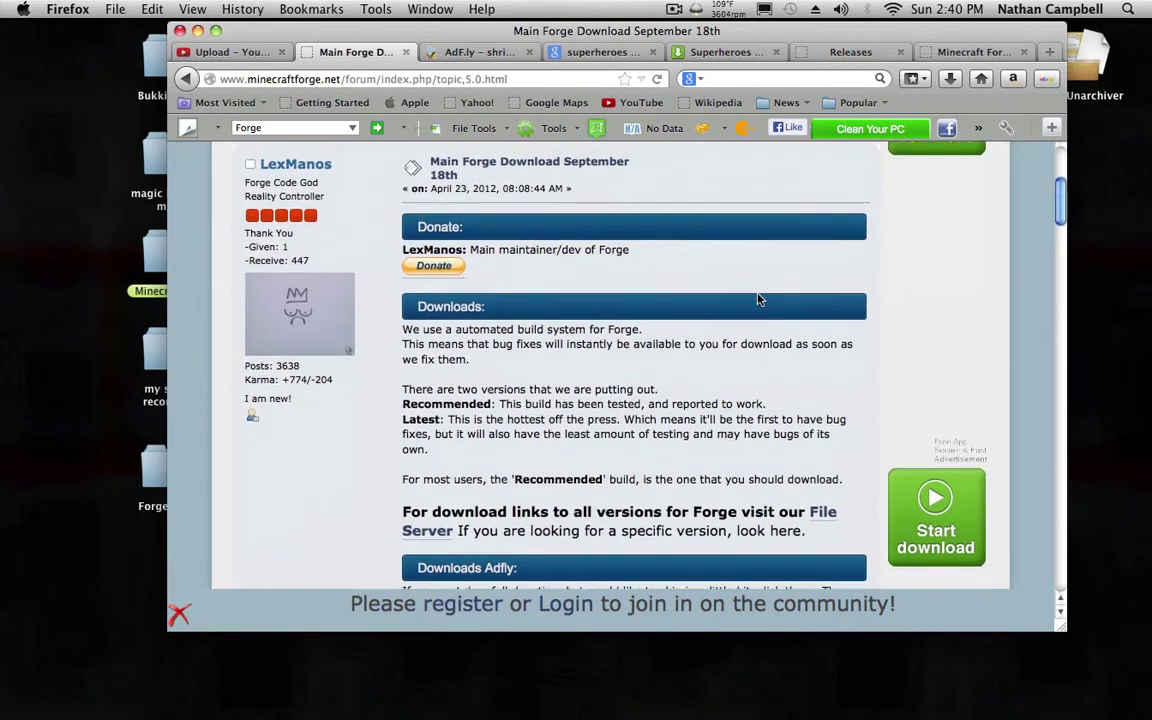
pyautogui.scroll(-1, 632, 323)
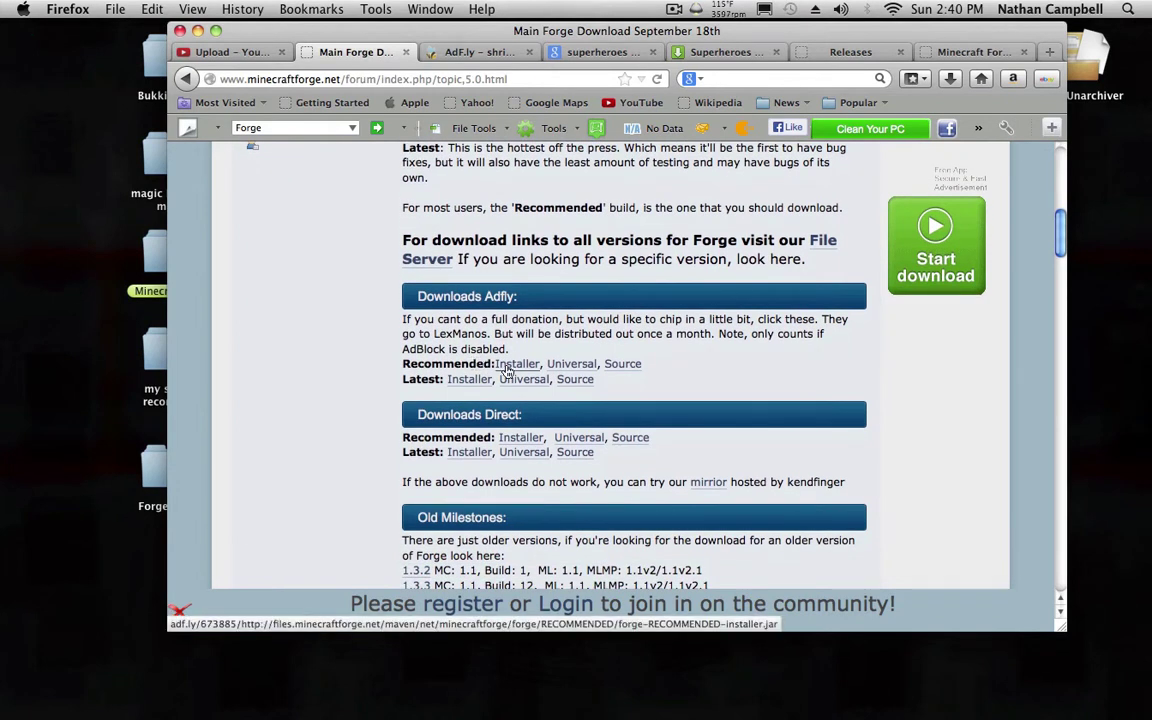
pyautogui.click(506, 371)
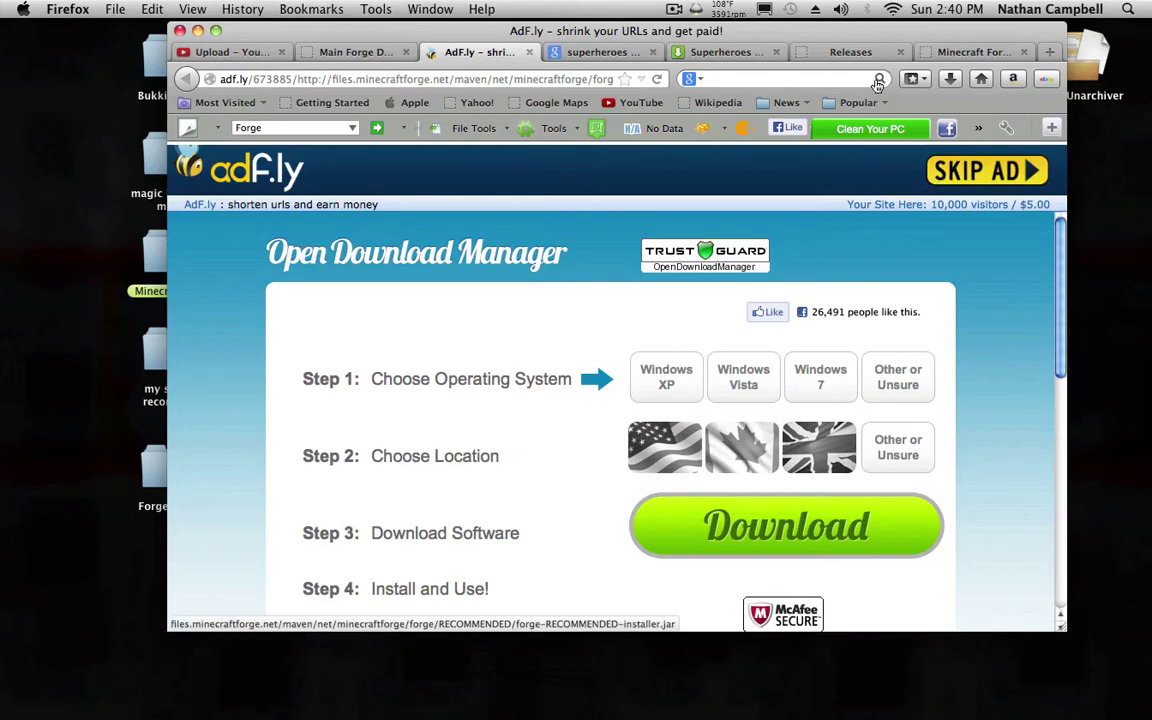
# Step: Open the Minecraft Forum result for Superheroes Unlimited Mod v2.3.3 from the "superheroes unlimited mod 1.6.4 download" search
pyautogui.moveTo(879, 68); pyautogui.dragTo(803, 25)
pyautogui.click(606, 287)
pyautogui.click(542, 49)
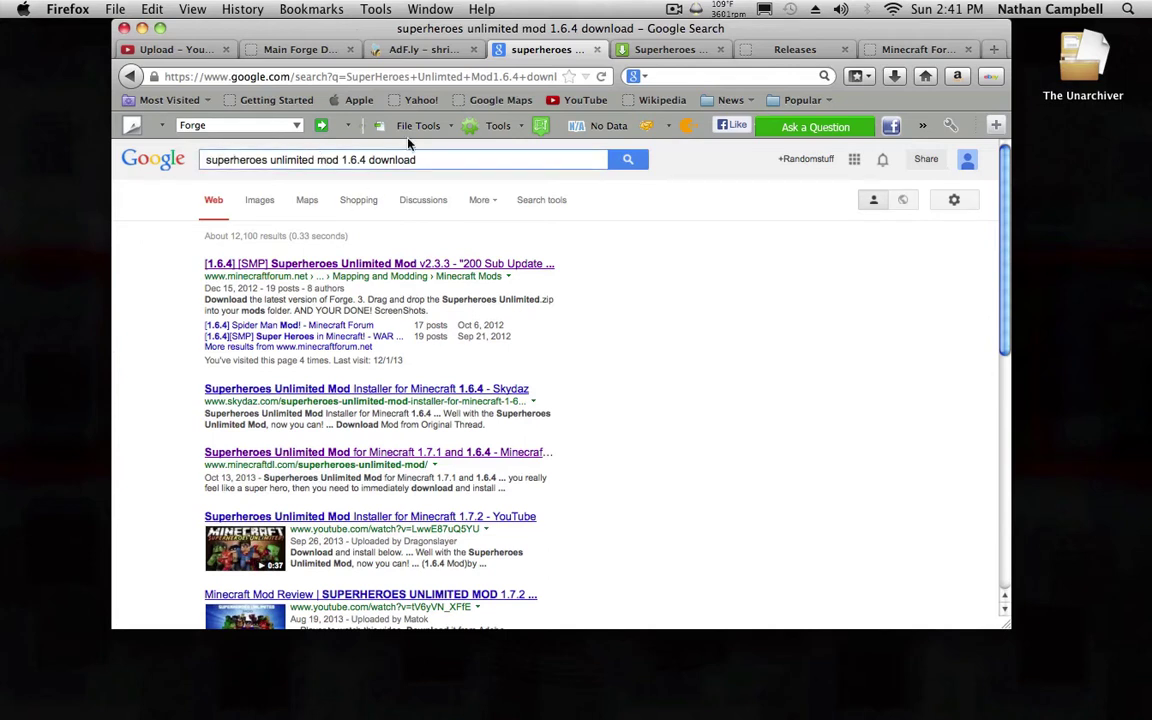
pyautogui.click(317, 160)
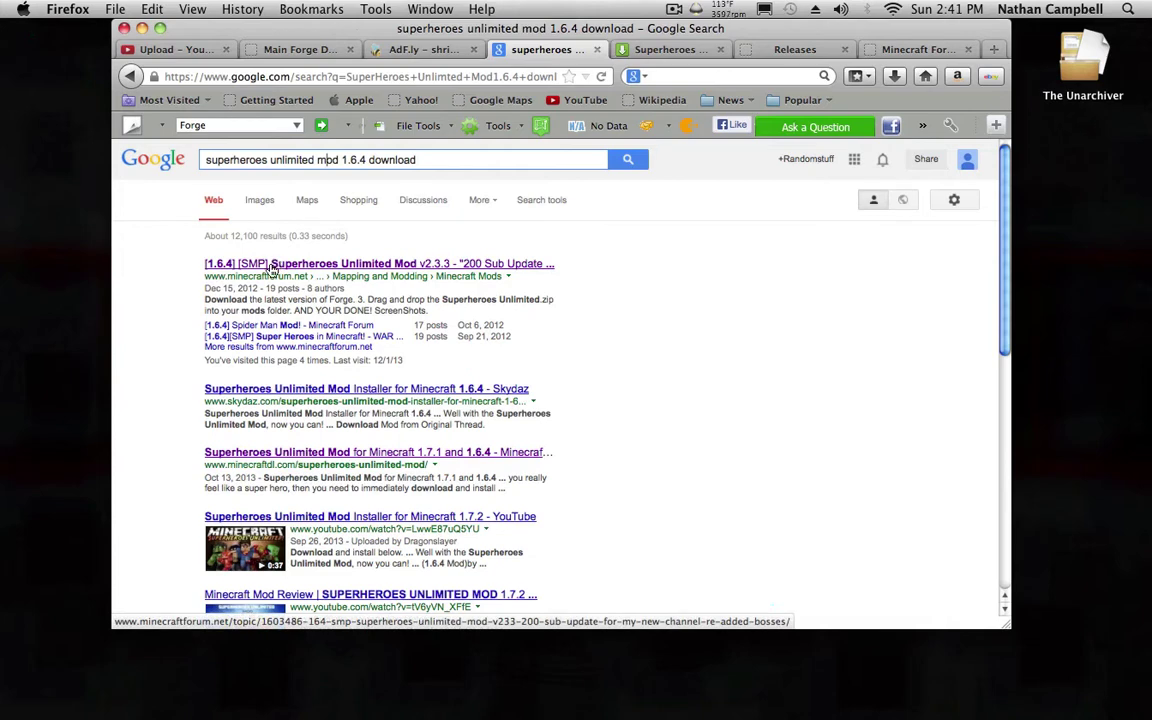
pyautogui.click(340, 266)
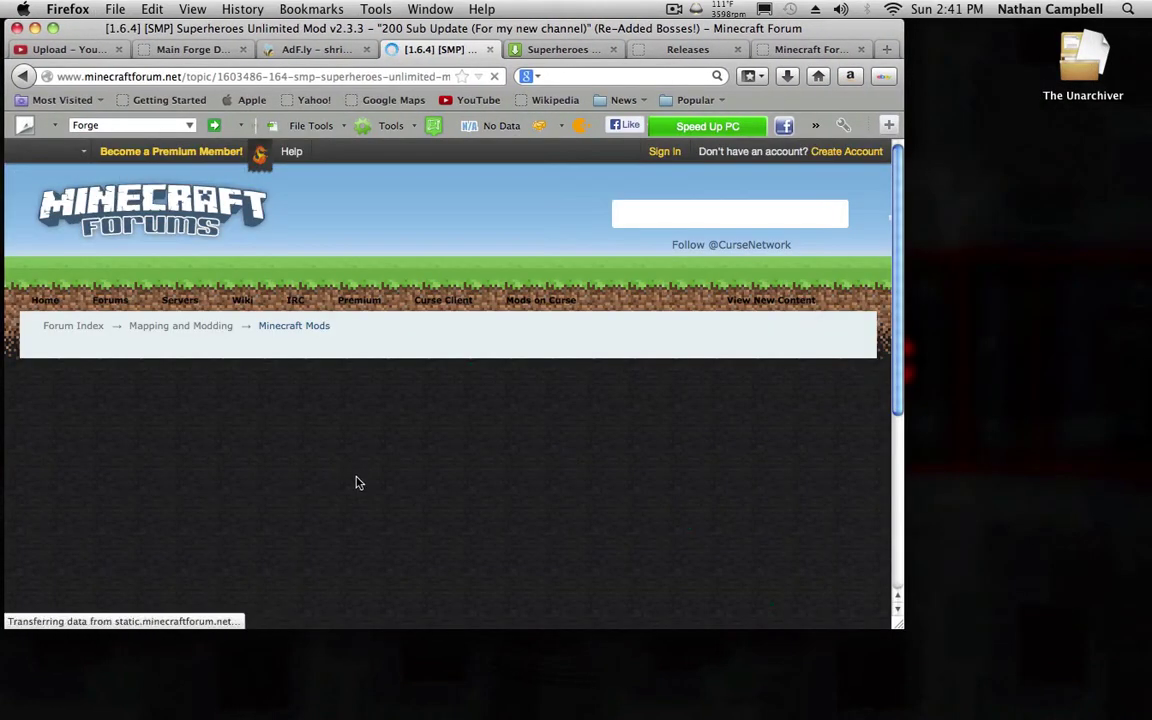
# Step: Enlarge the browser window to fill the screen with the mod's forum thread
pyautogui.click(53, 29)
pyautogui.scroll(-5, 509, 391)
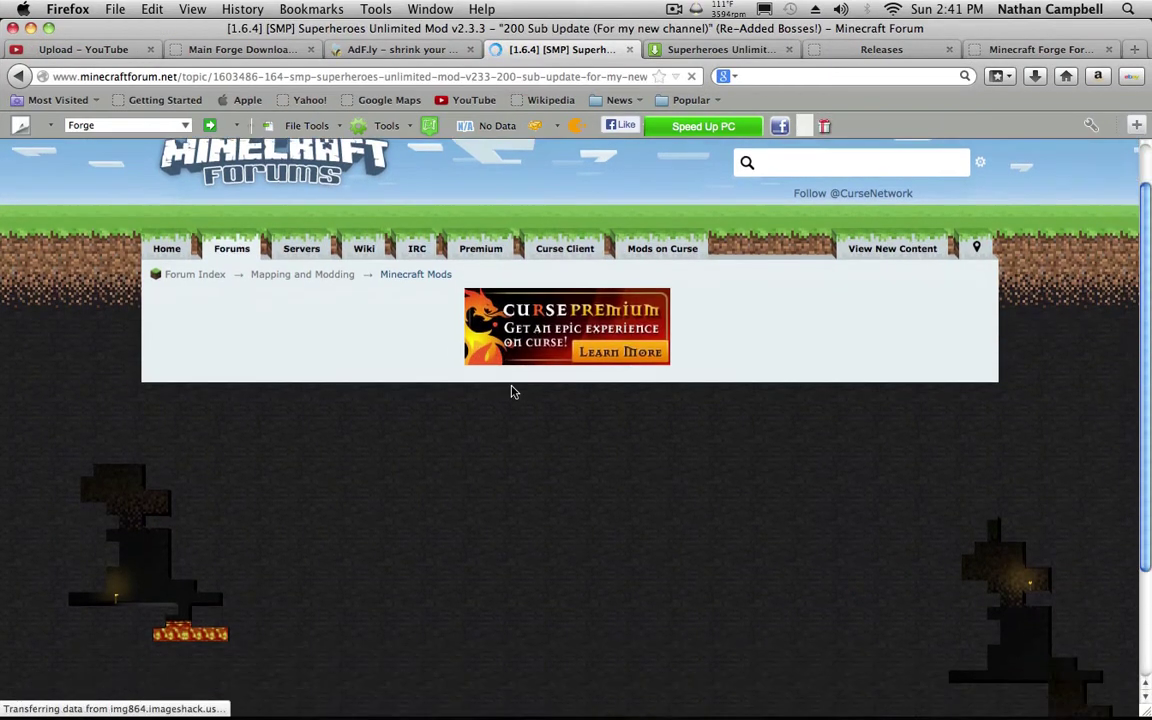
pyautogui.scroll(5, 510, 391)
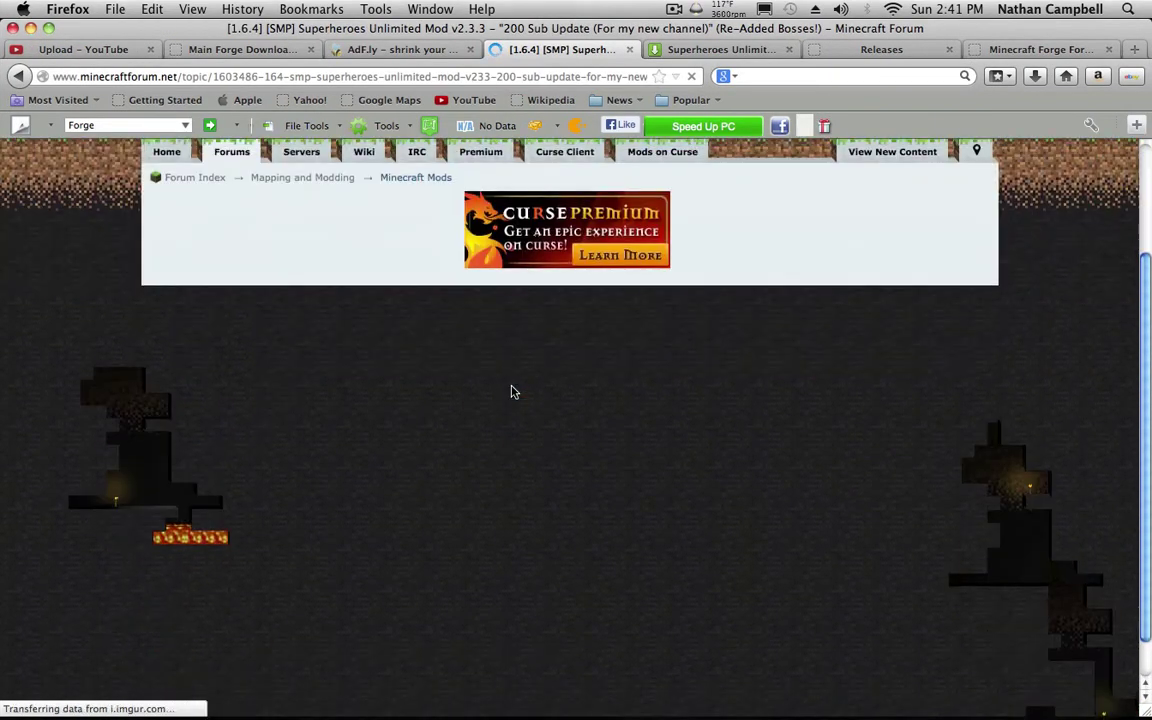
pyautogui.scroll(-1, 512, 392)
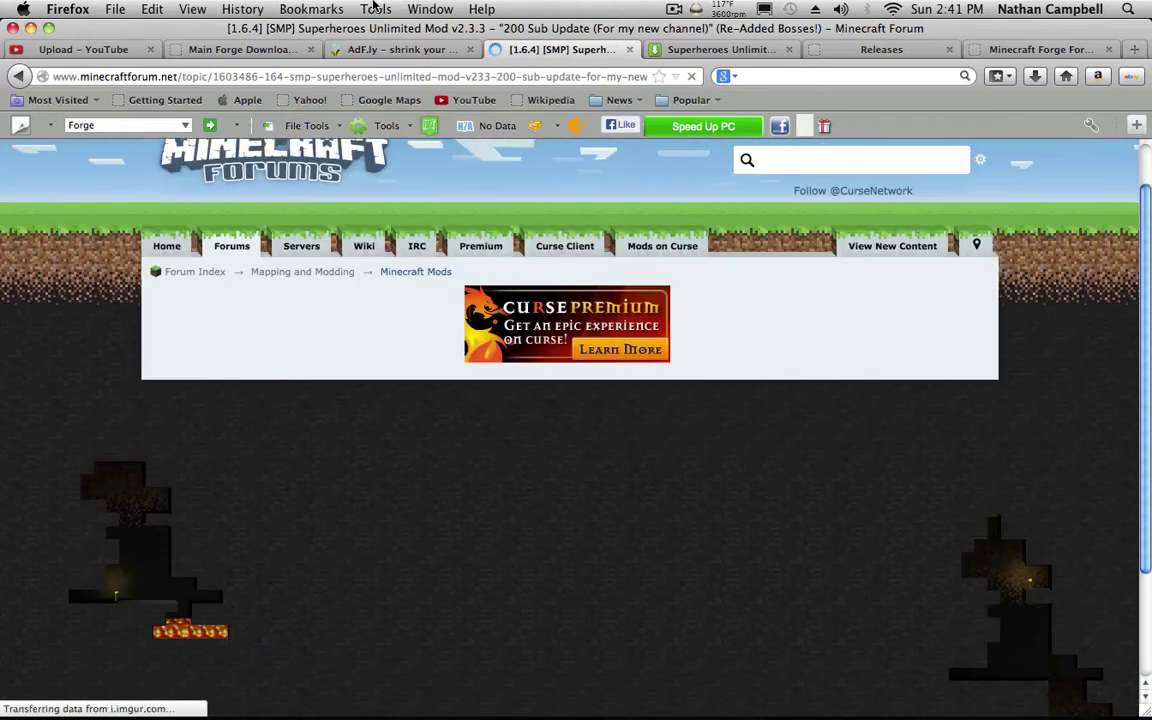
pyautogui.scroll(1, 400, 300)
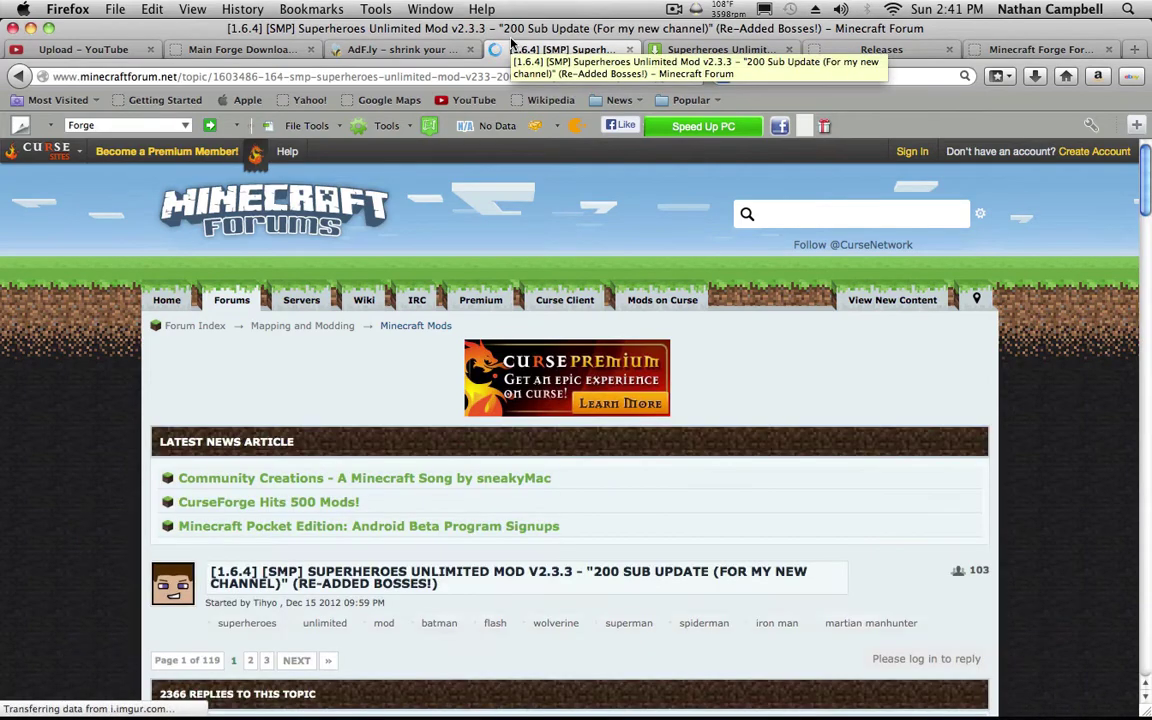
# Step: Examine the Superheroes Unlimited forum thread from its description and hero list through to the Downloads section
pyautogui.scroll(-3, 540, 280)
pyautogui.scroll(-2, 586, 372)
pyautogui.rightClick(665, 370)
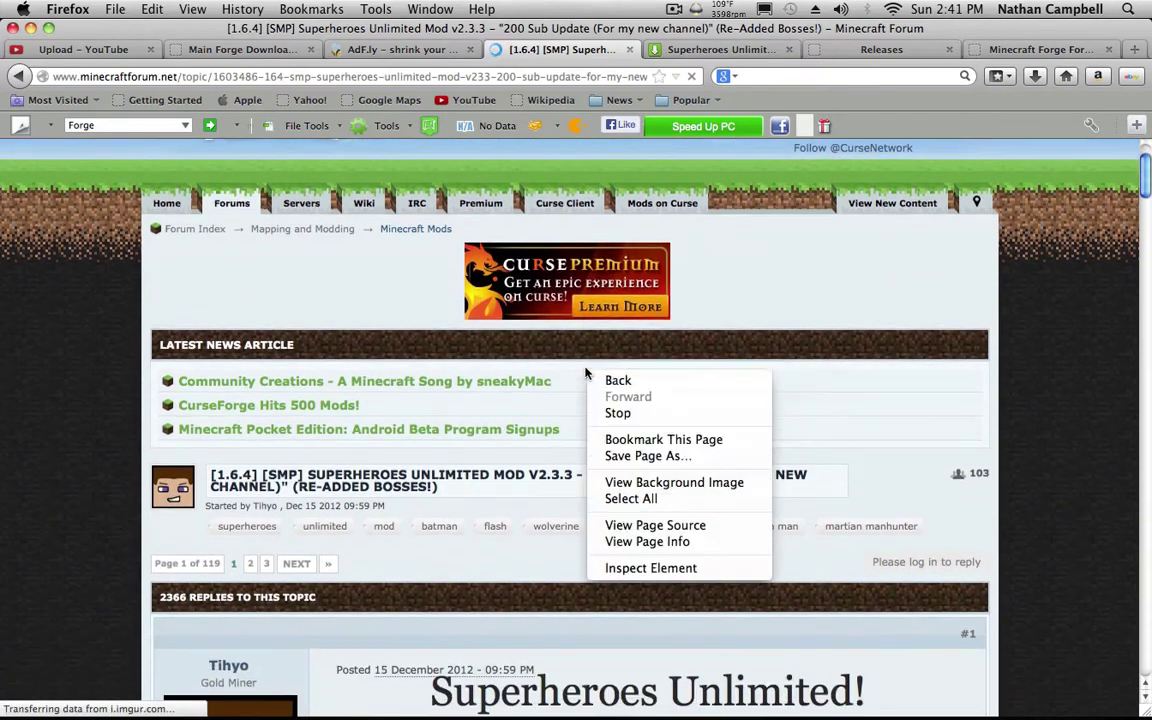
pyautogui.click(1016, 411)
pyautogui.scroll(-10, 1016, 411)
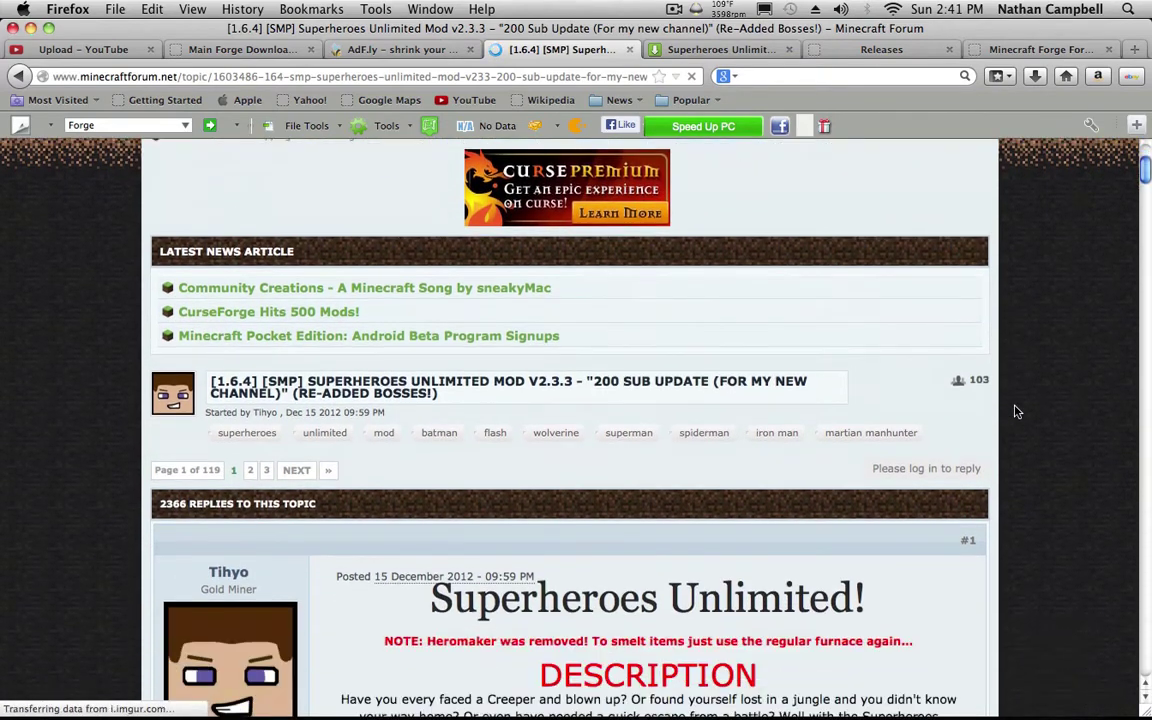
pyautogui.scroll(-10, 902, 476)
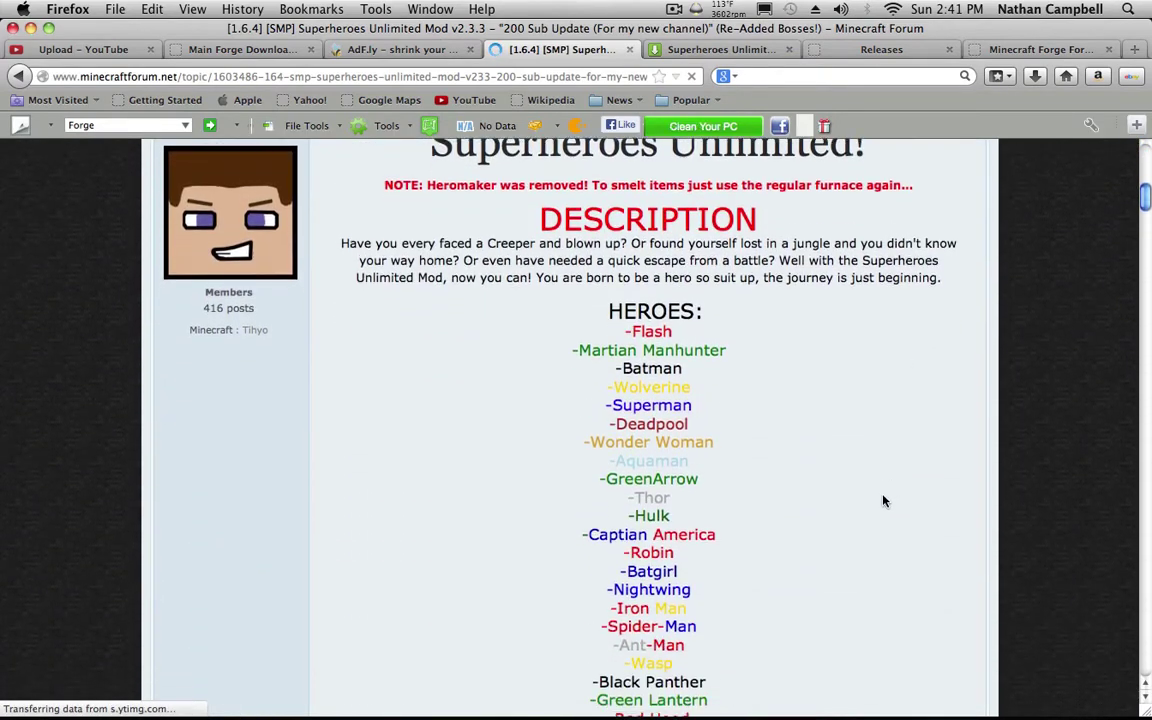
pyautogui.scroll(-6, 937, 459)
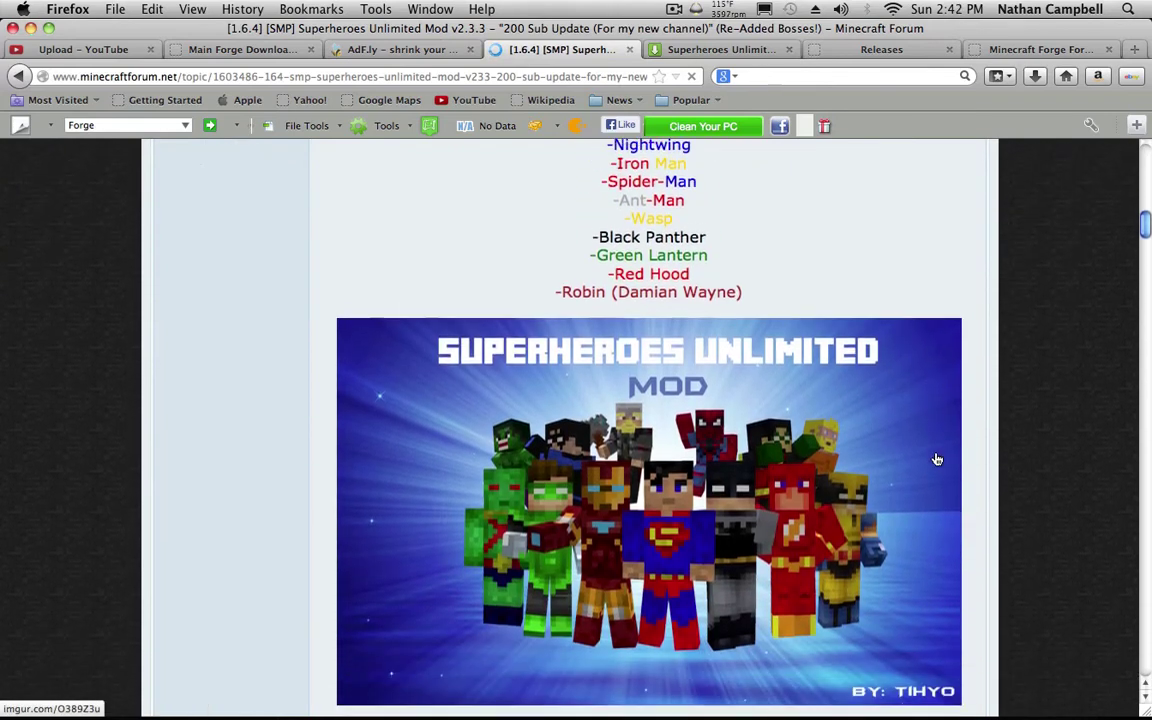
pyautogui.scroll(-5, 937, 459)
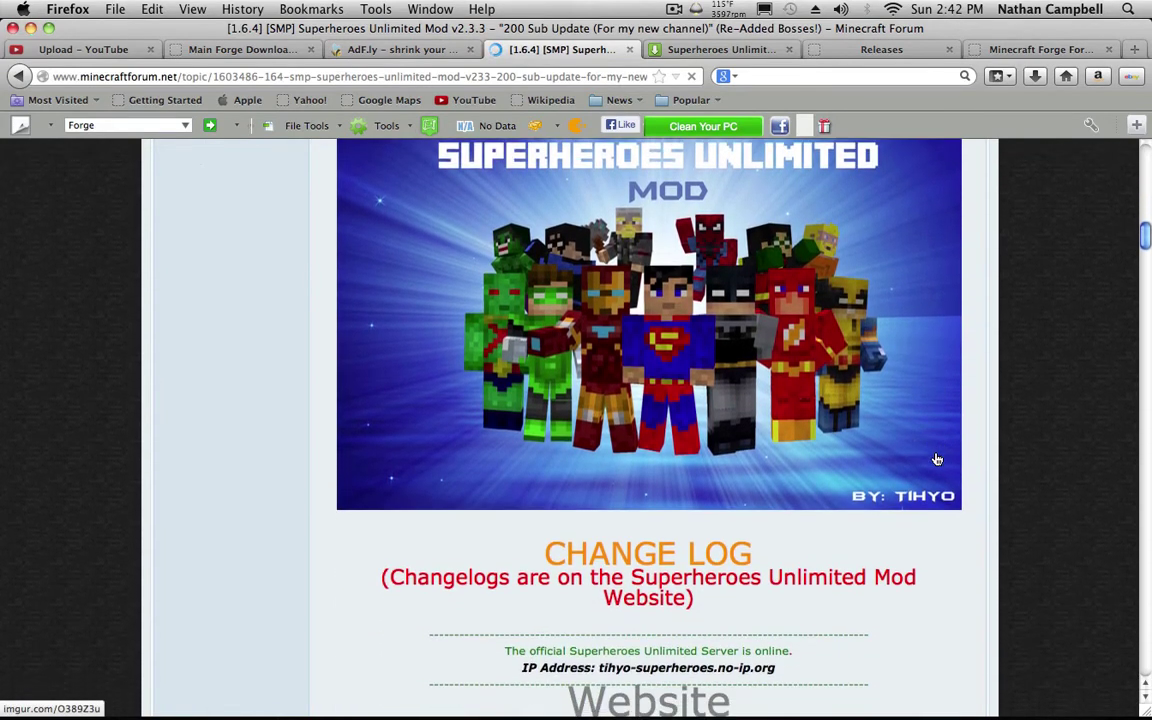
pyautogui.scroll(-5, 673, 480)
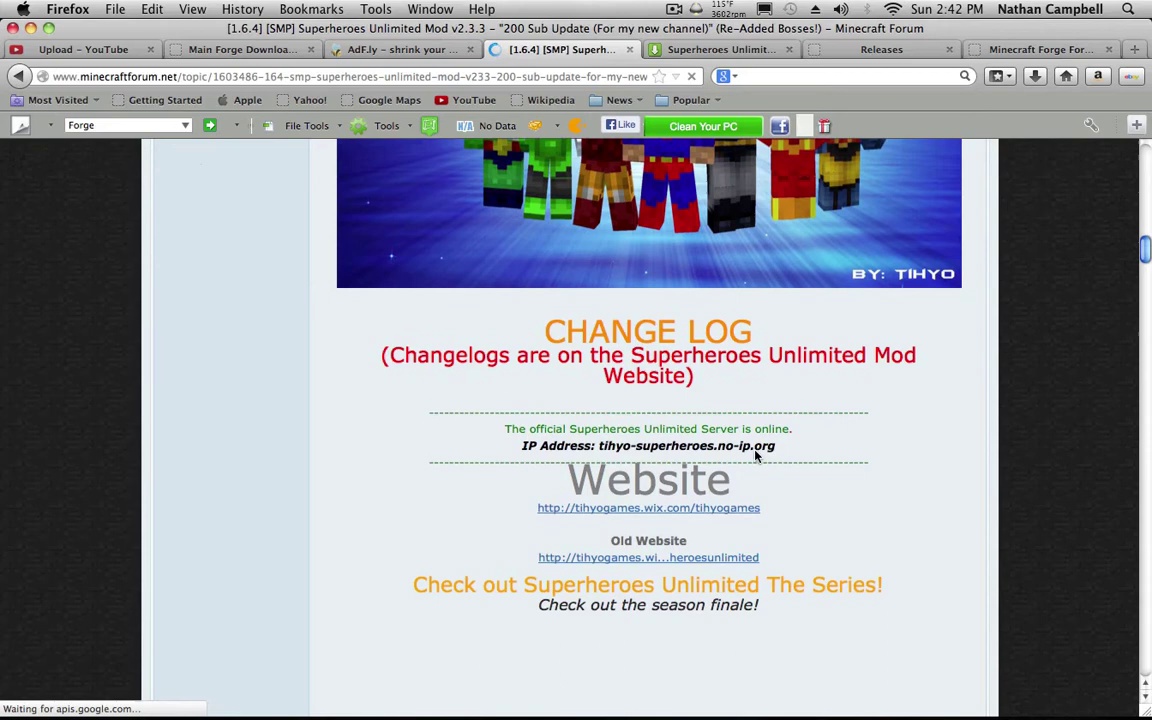
pyautogui.scroll(-13, 673, 464)
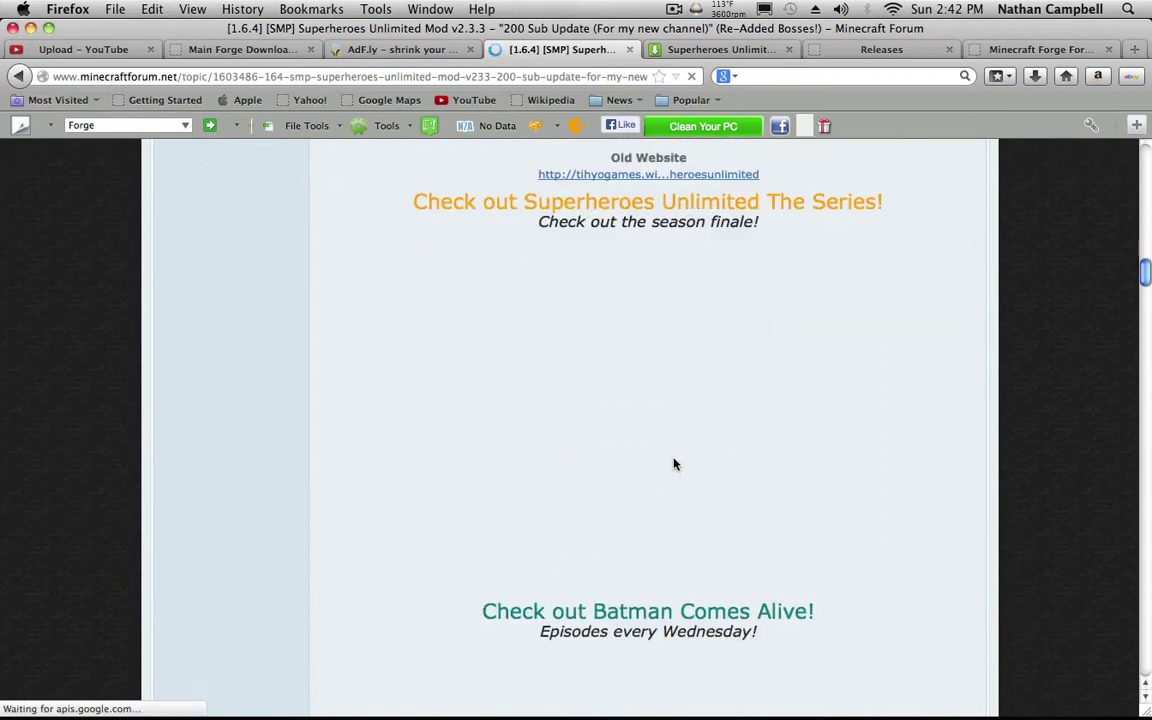
pyautogui.scroll(-10, 673, 463)
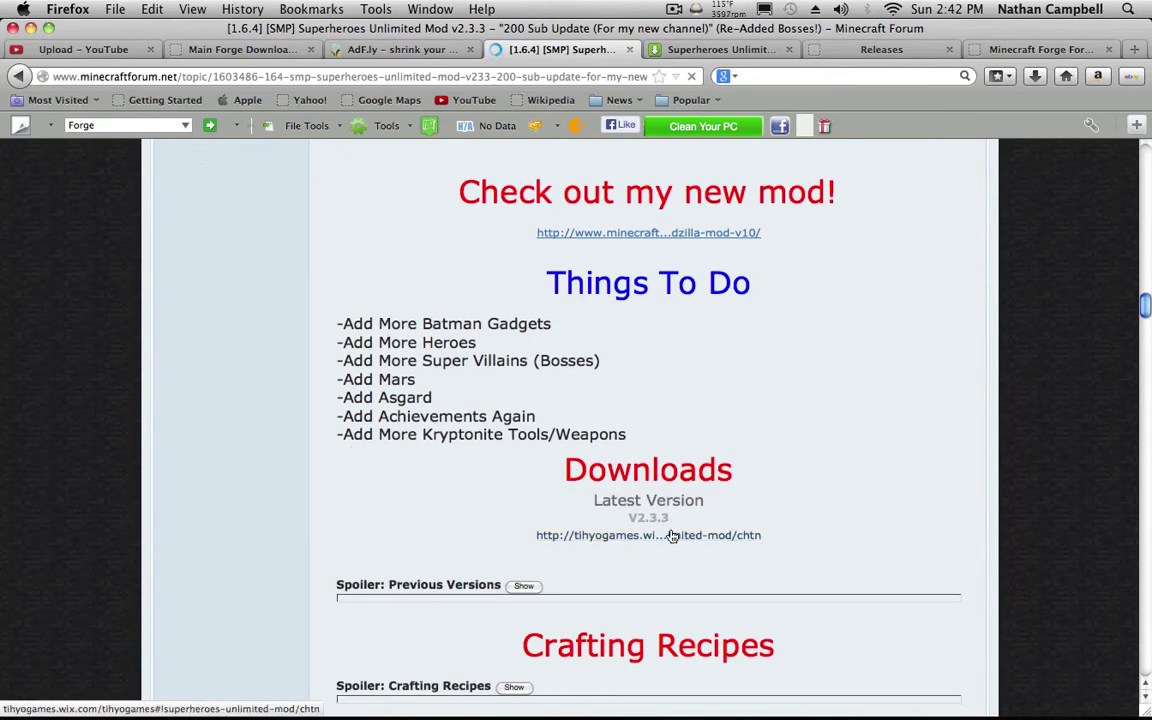
# Step: Open the website link for the latest version, V2.3.3, from the Downloads section of the mod's forum thread
pyautogui.click(716, 50)
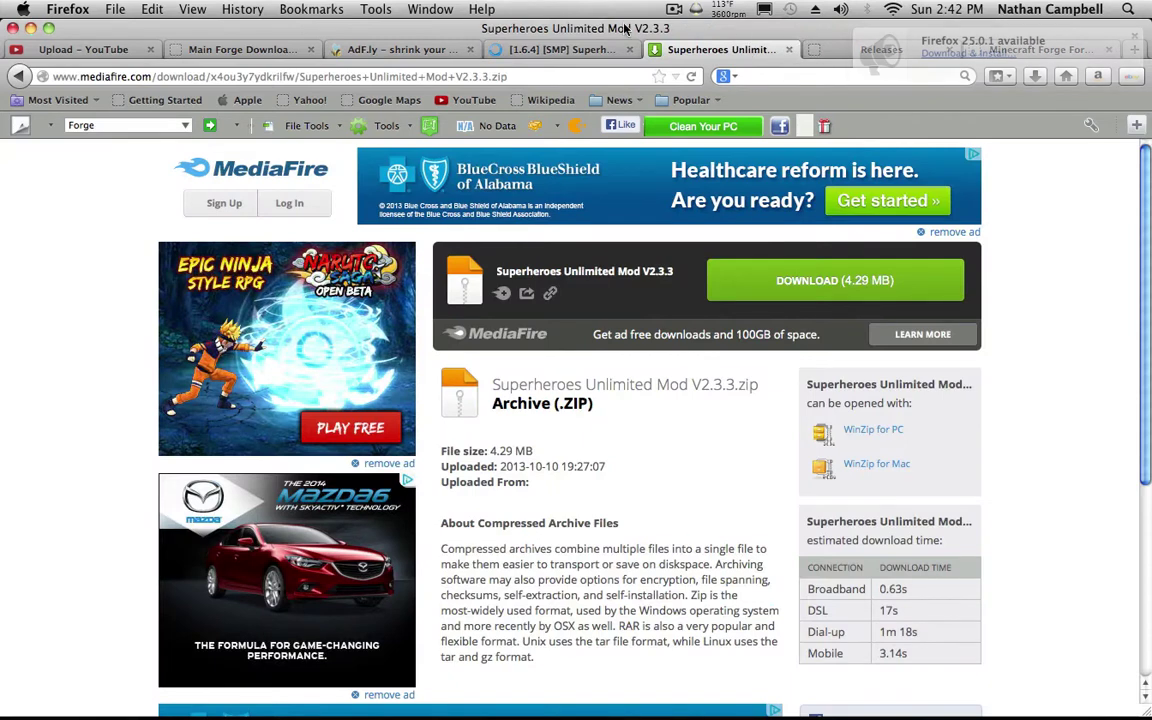
pyautogui.click(535, 49)
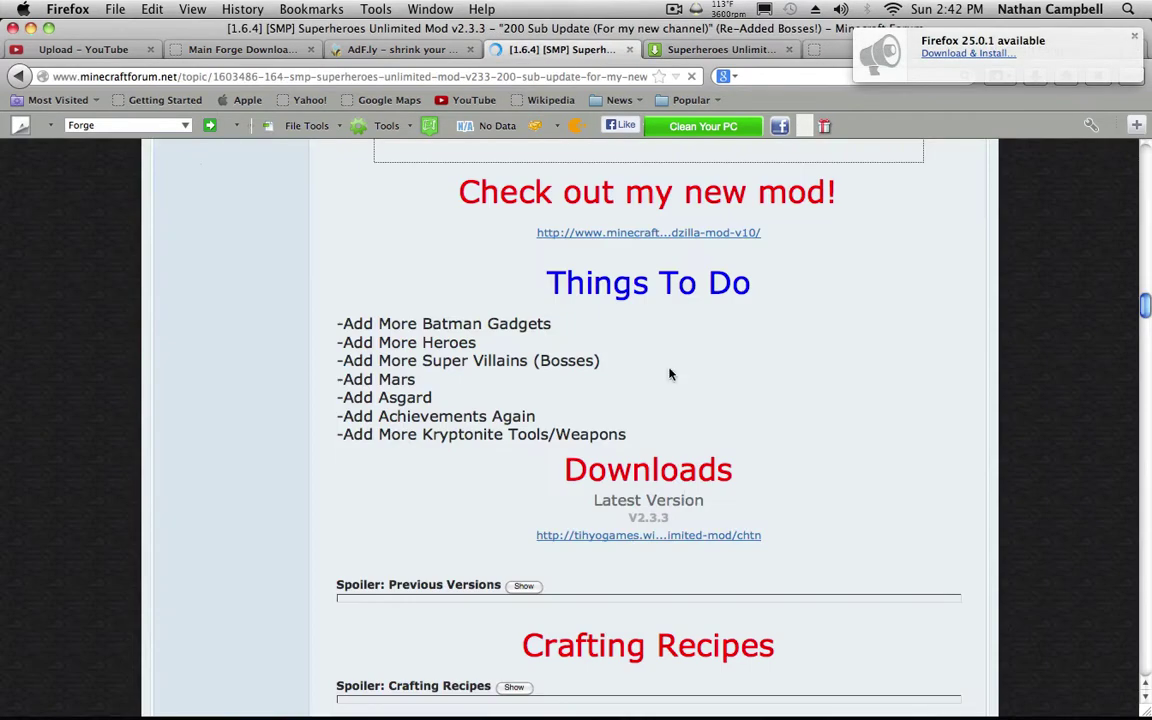
pyautogui.click(668, 540)
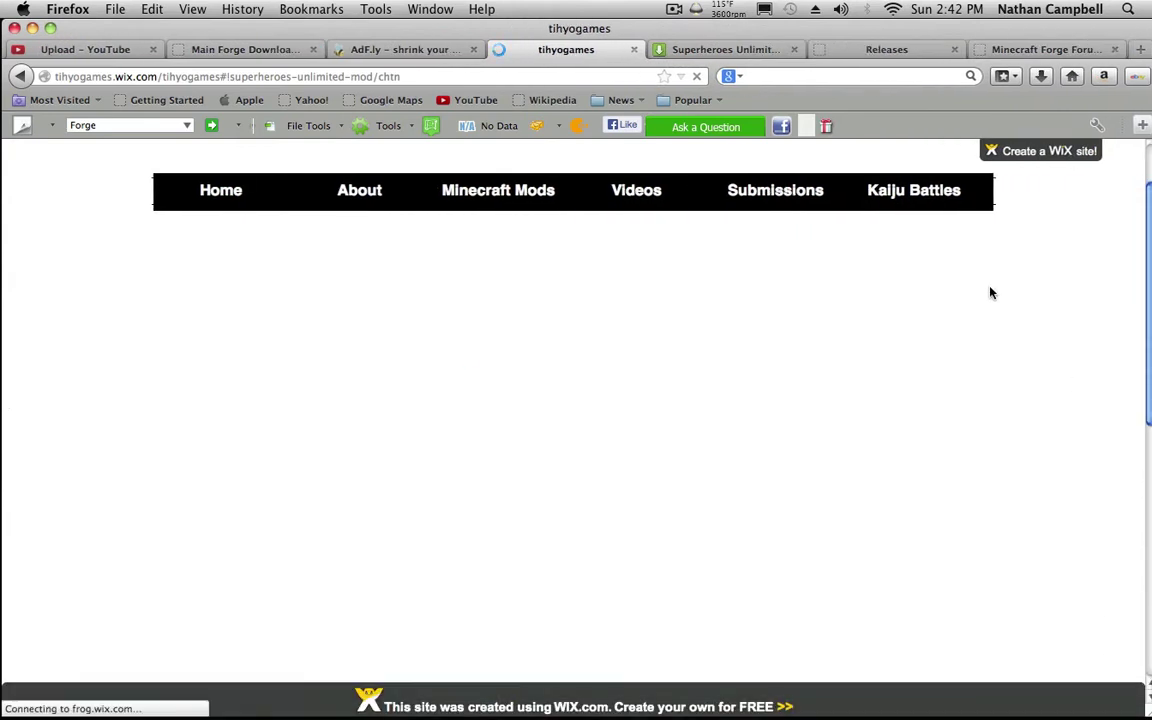
# Step: Look over the Superheroes Unlimited Mod page and open its link for downloading the latest version
pyautogui.scroll(-3, 920, 210)
pyautogui.scroll(3, 770, 248)
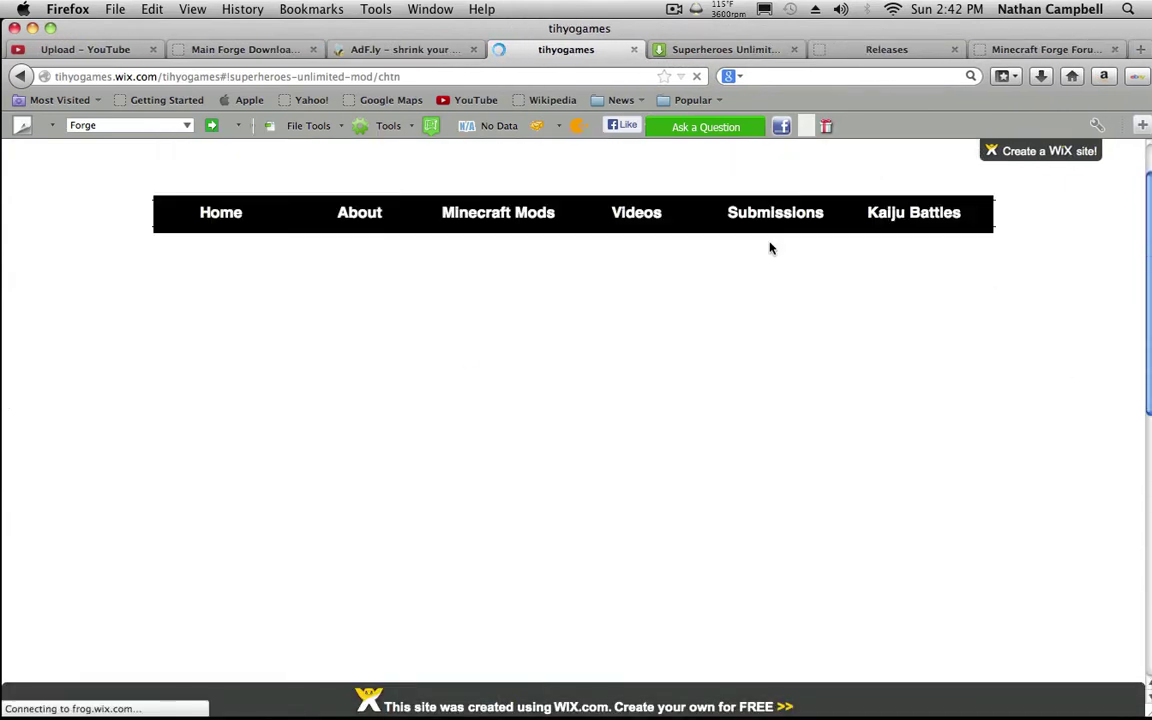
pyautogui.scroll(-2, 768, 248)
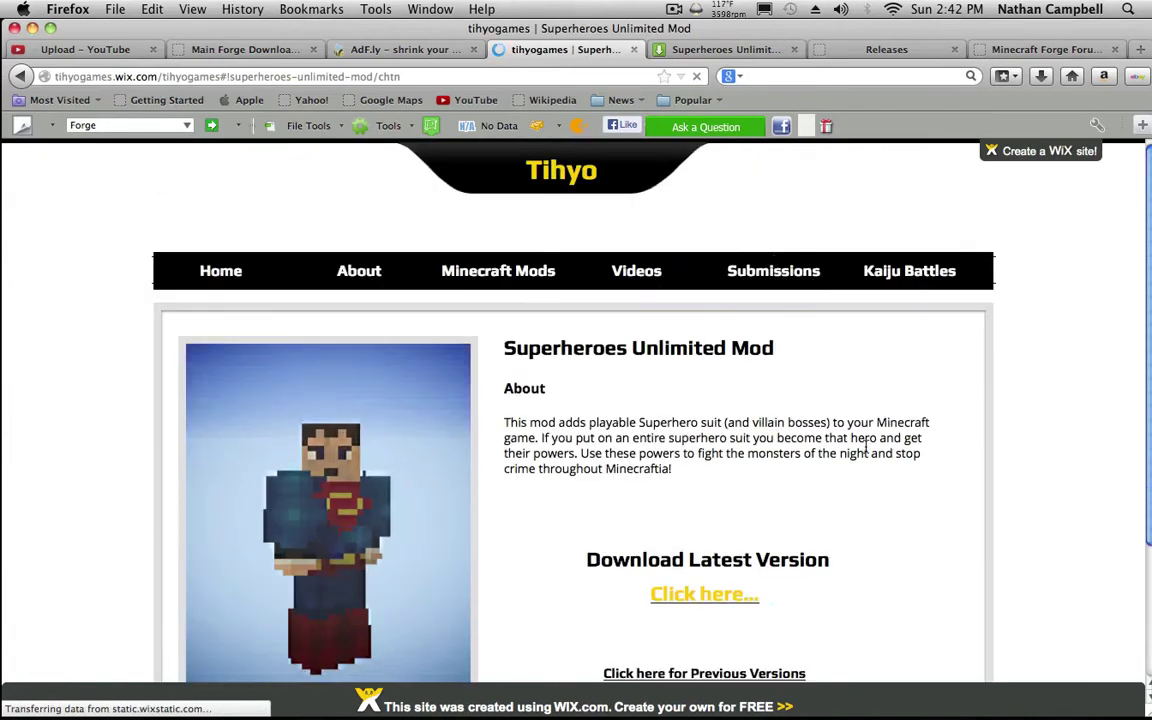
pyautogui.scroll(-3, 694, 468)
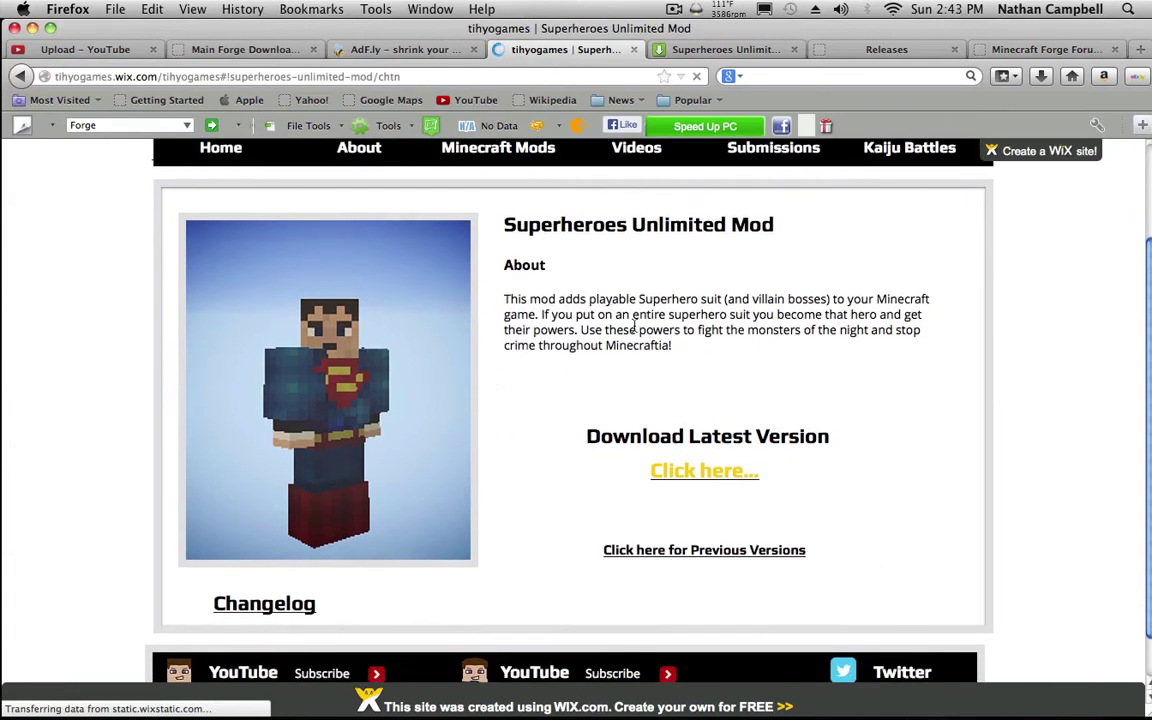
pyautogui.scroll(3, 581, 478)
pyautogui.rightClick(583, 468)
pyautogui.click(856, 501)
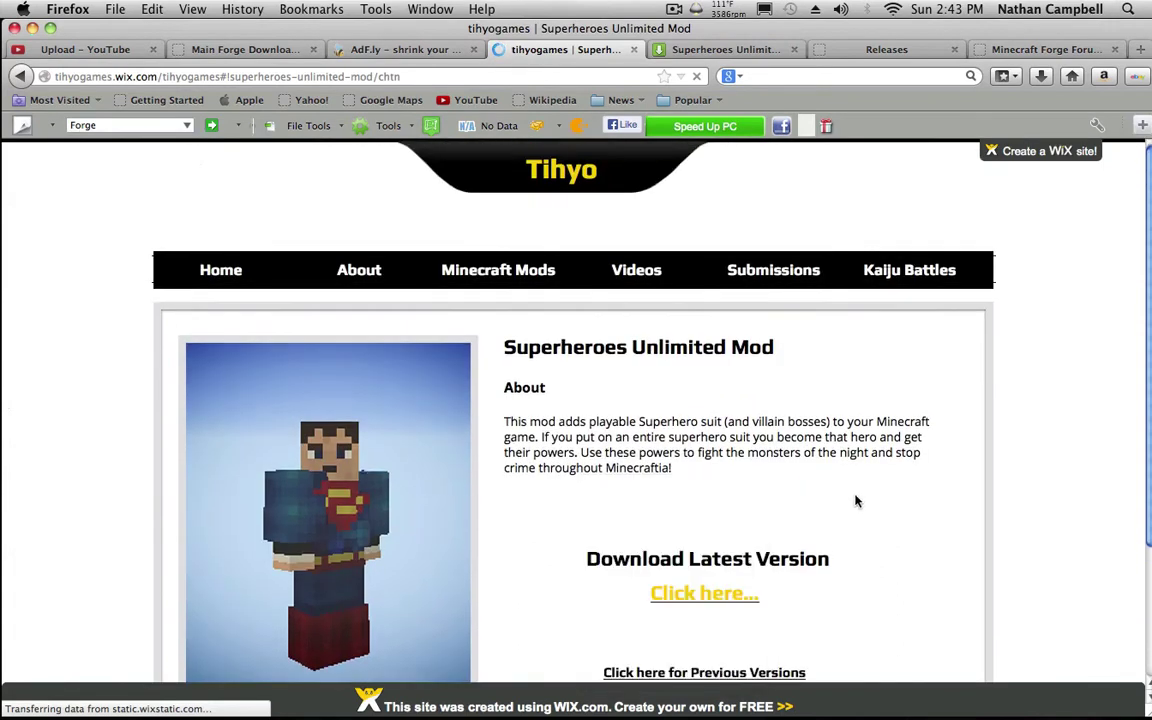
pyautogui.scroll(-3, 856, 501)
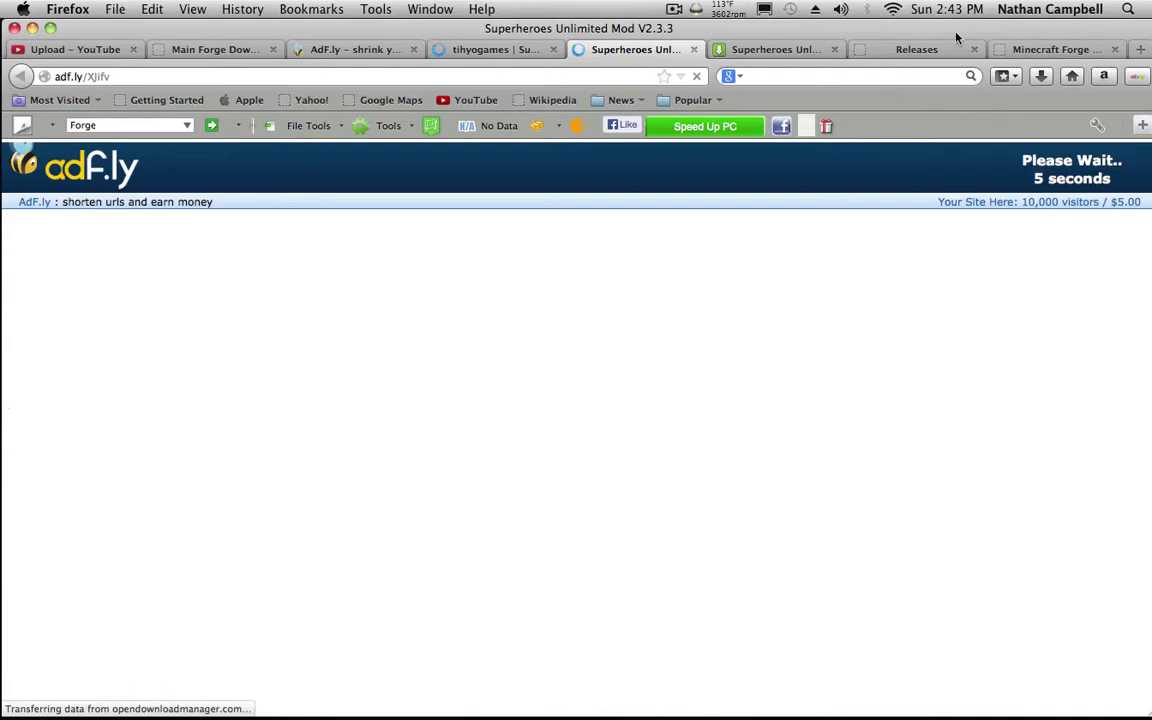
# Step: Close the Releases page and minimize the browser after bringing up the mod's MediaFire download page
pyautogui.click(974, 49)
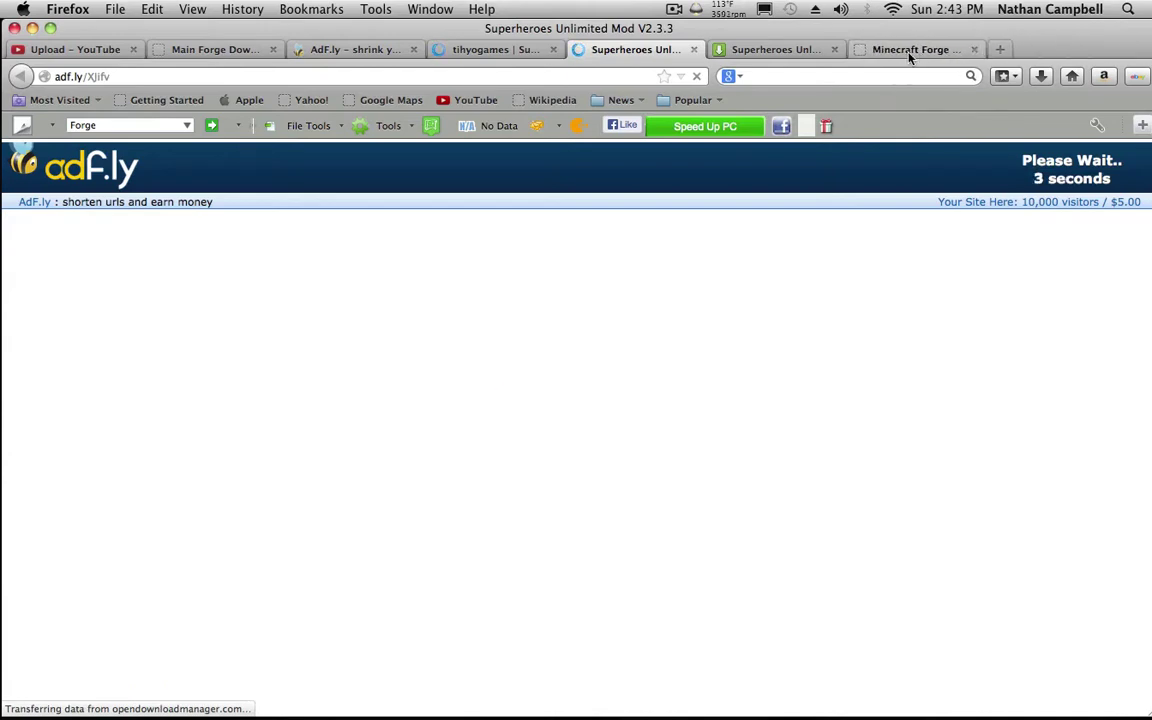
pyautogui.click(785, 53)
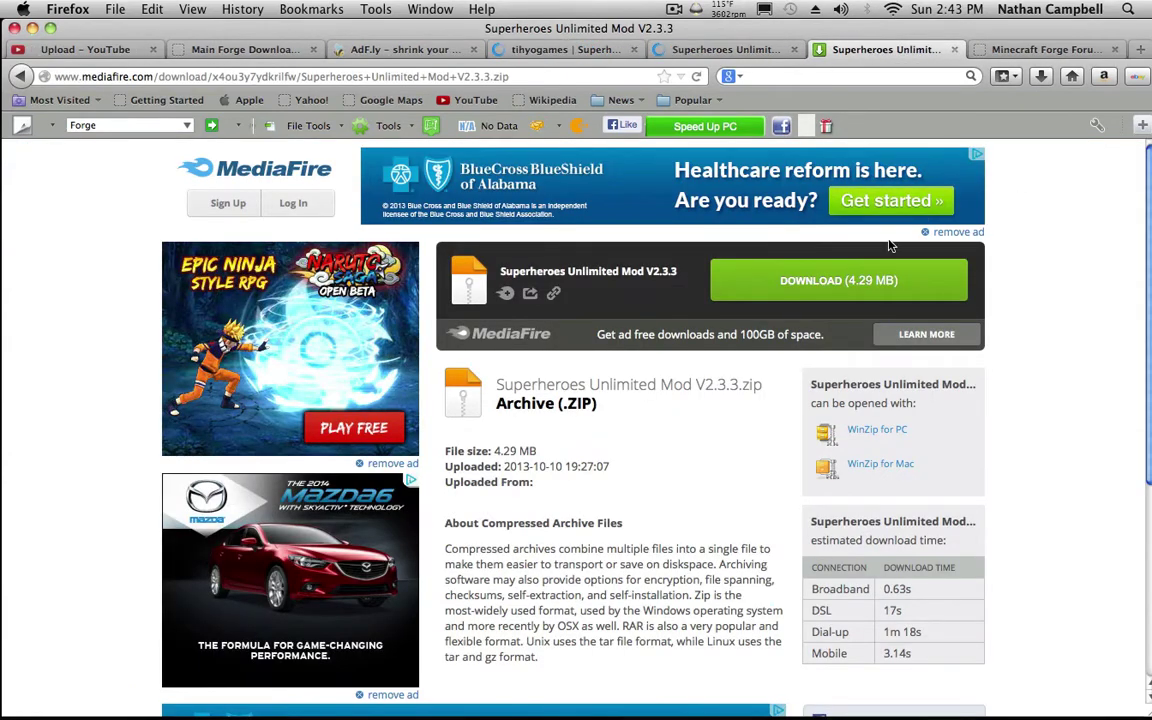
pyautogui.click(32, 28)
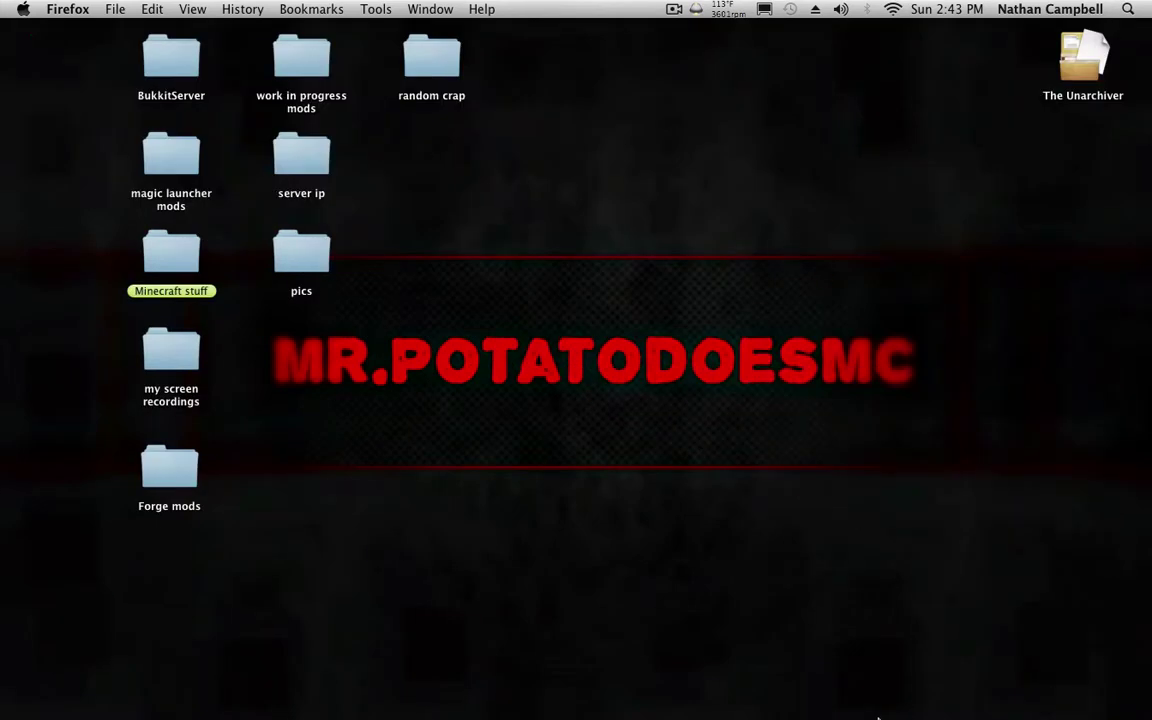
# Step: Move Superheroes Unlimited Mod V2.3.3.zip and minecraftforge-installer-1.6.4-9.11.1.944.jar from the downloads folder to the desktop
pyautogui.moveTo(878, 716)
pyautogui.click(988, 660)
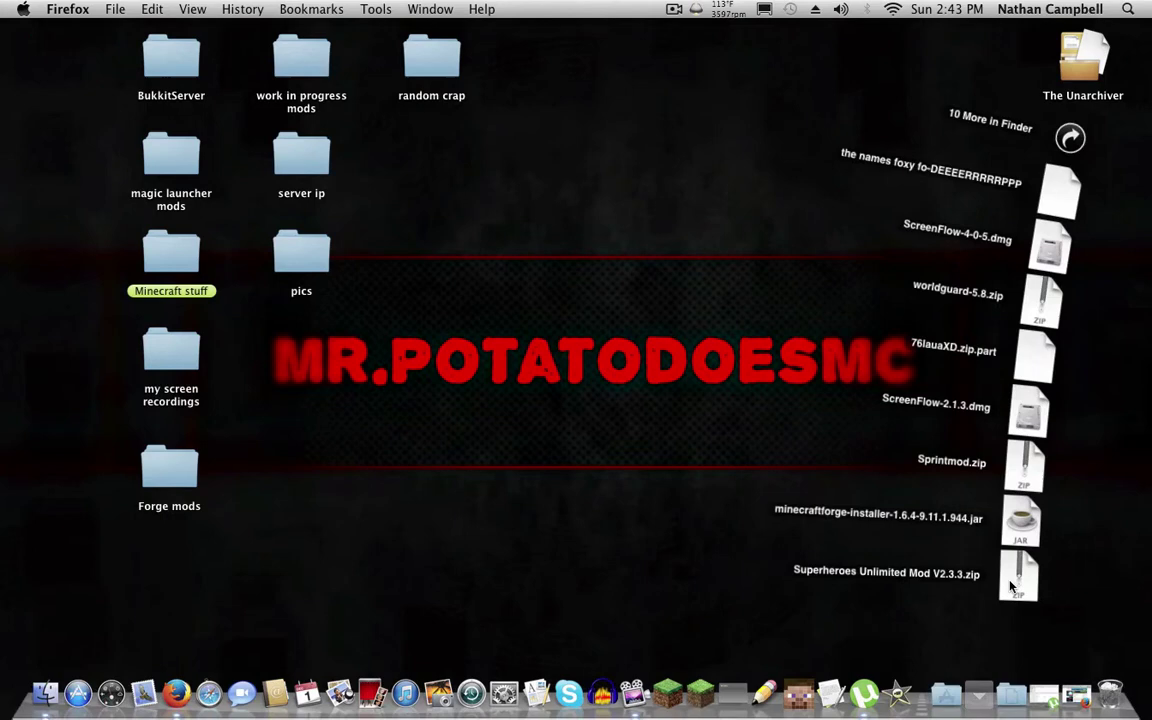
pyautogui.moveTo(1010, 587); pyautogui.dragTo(815, 430)
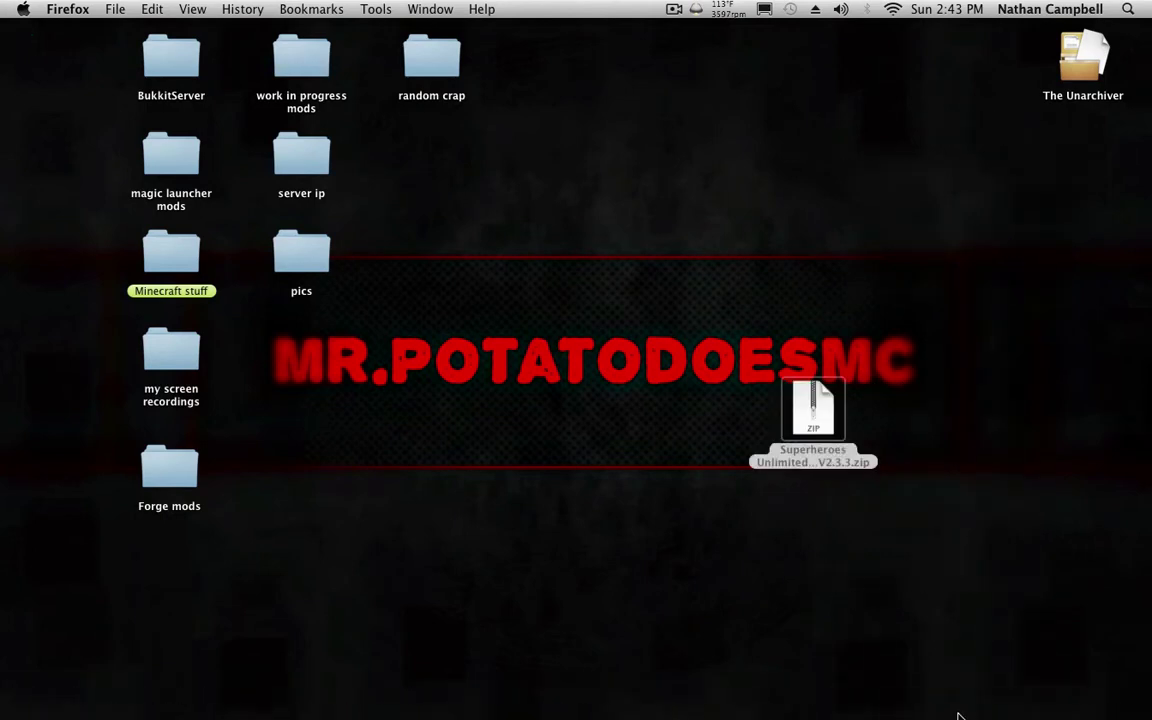
pyautogui.moveTo(970, 717)
pyautogui.click(990, 655)
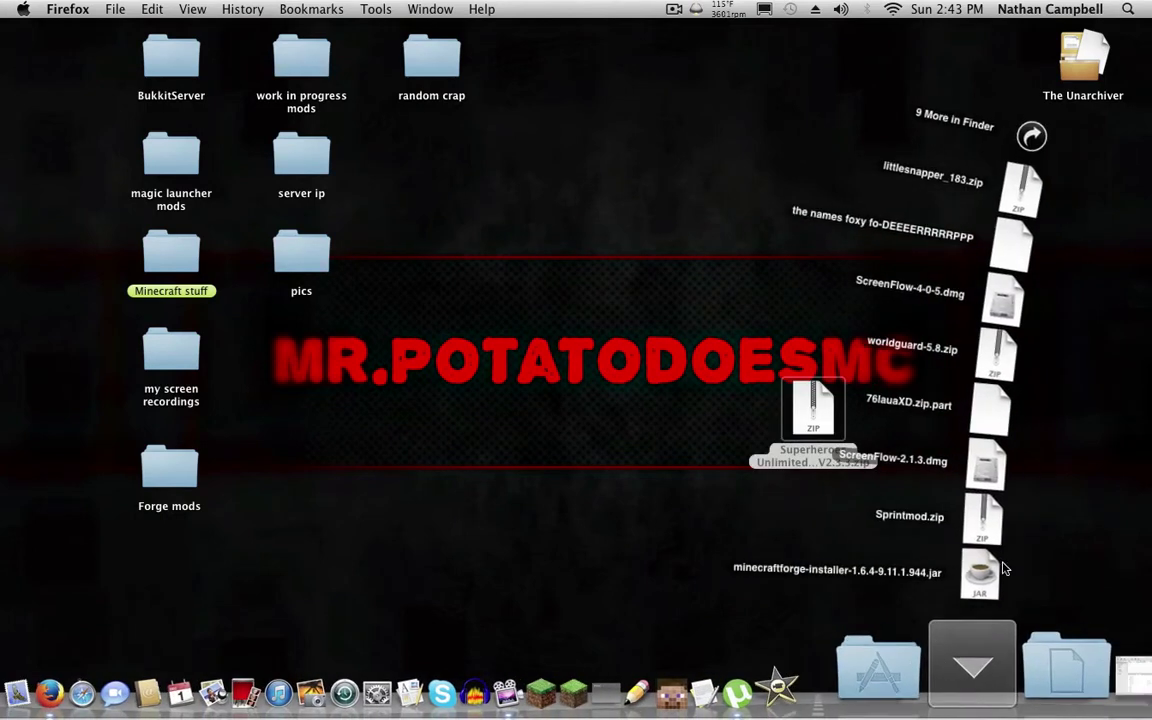
pyautogui.click(649, 200)
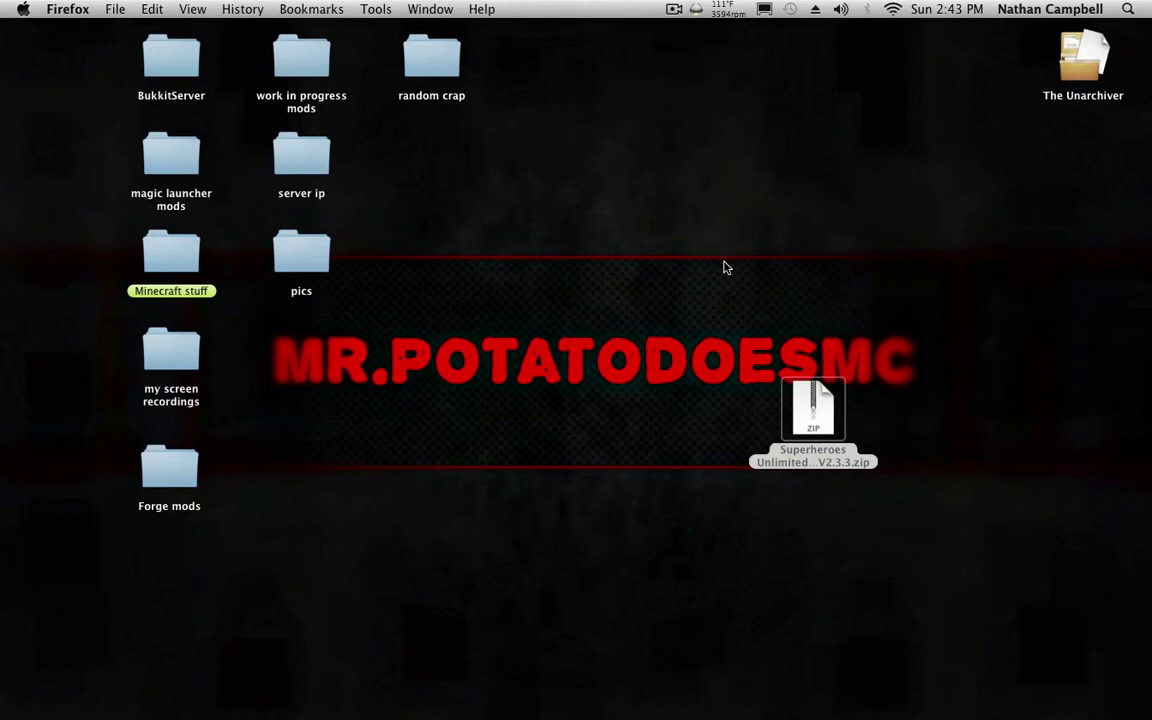
pyautogui.moveTo(645, 216); pyautogui.dragTo(754, 138)
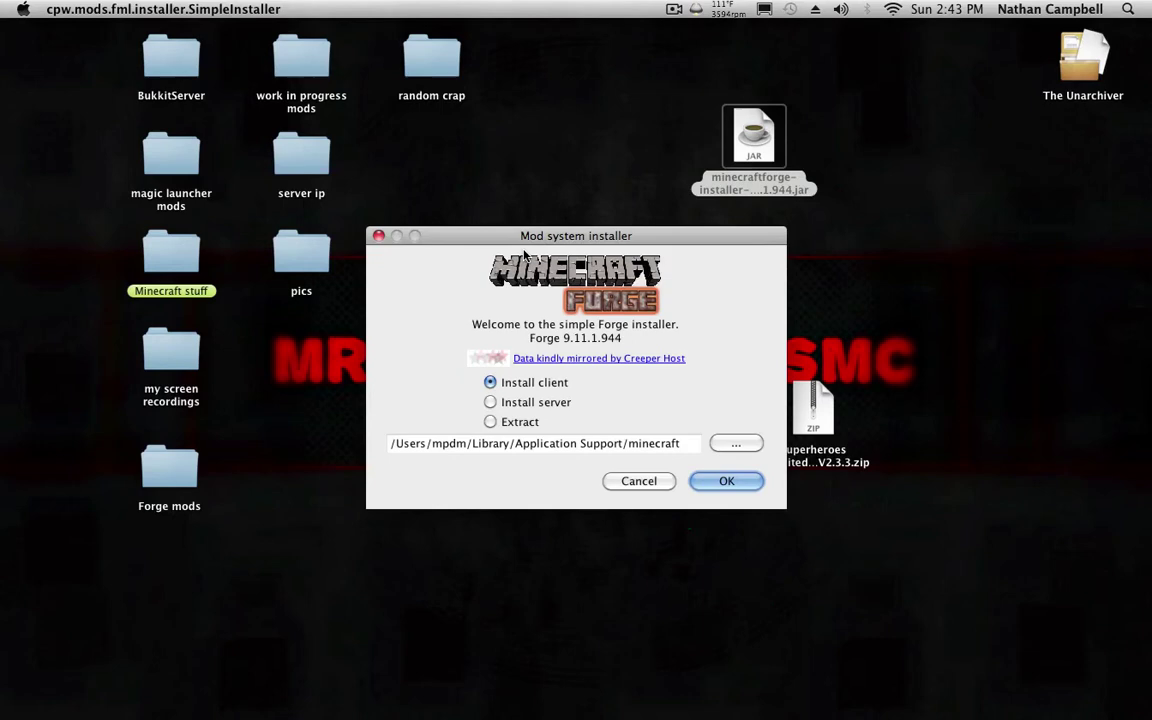
# Step: Install the Forge 9.11.1.944 client into the default minecraft folder and dismiss the completion message
pyautogui.moveTo(478, 226); pyautogui.dragTo(504, 175)
pyautogui.click(735, 428)
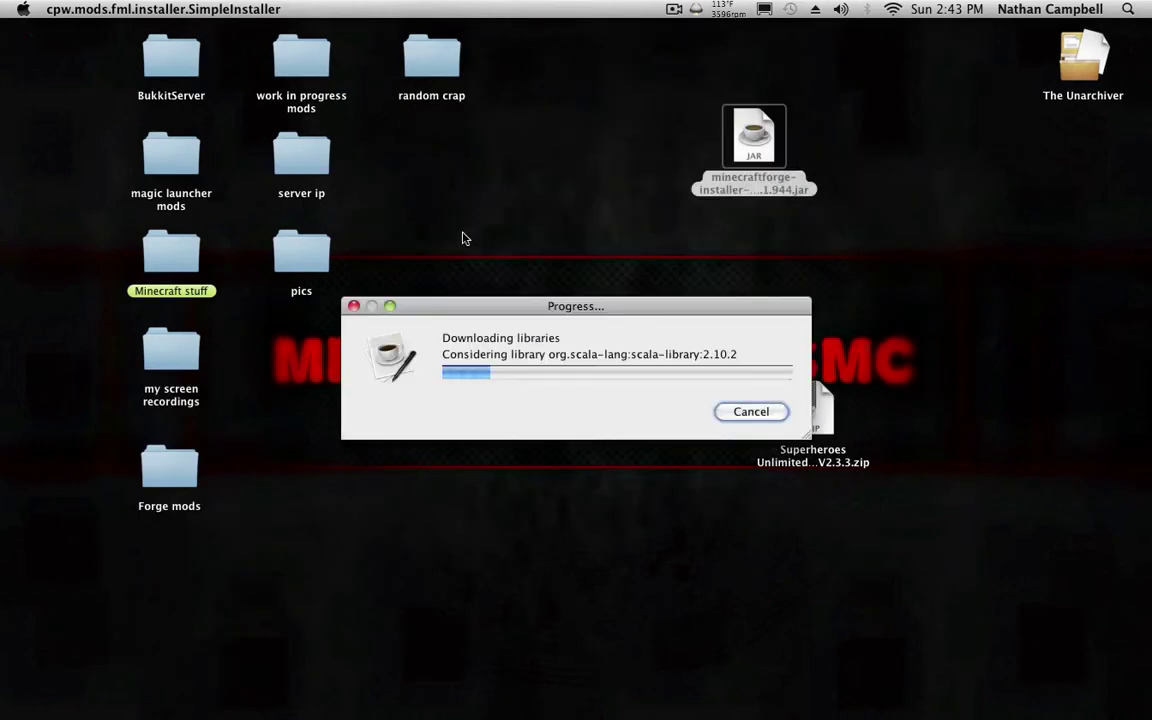
pyautogui.moveTo(489, 319); pyautogui.dragTo(433, 217)
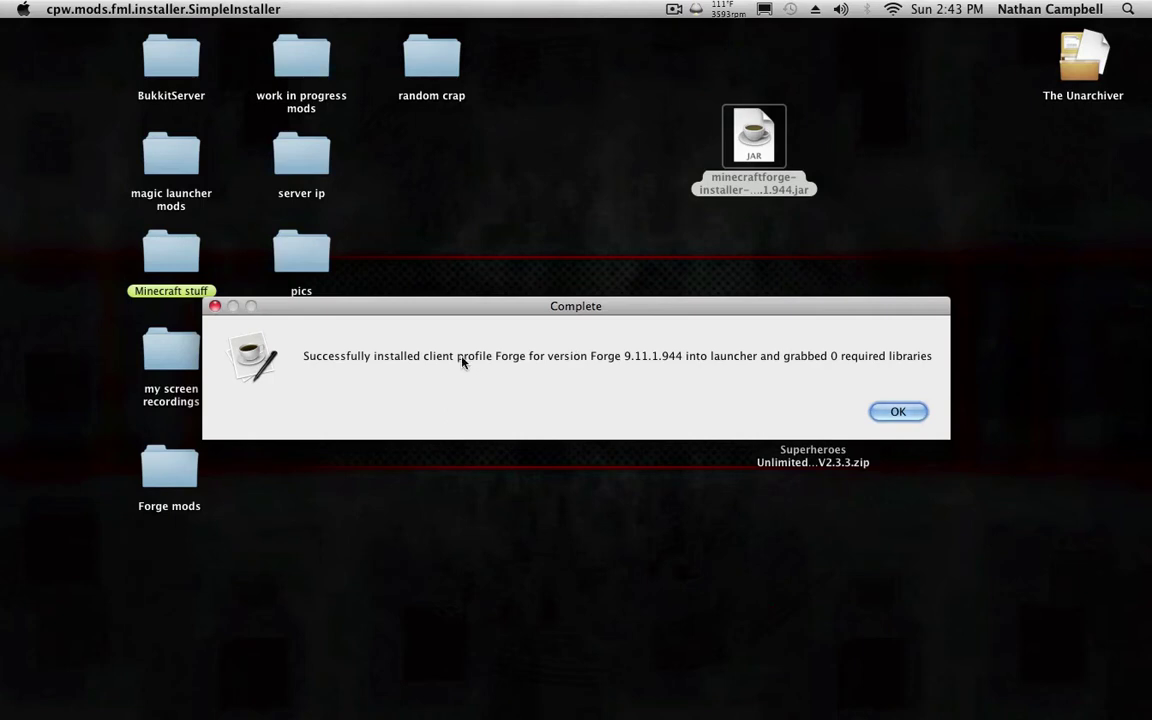
pyautogui.click(897, 413)
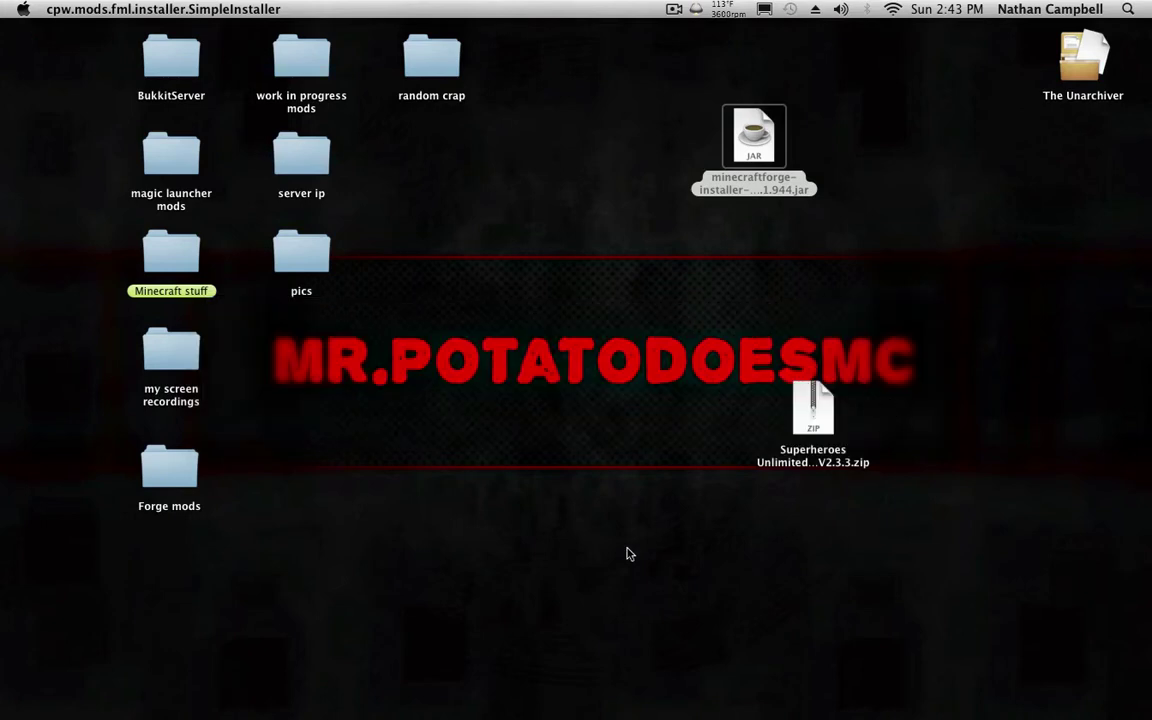
# Step: Launch the Minecraft launcher and move its window to the upper-left corner of the desktop
pyautogui.moveTo(527, 716)
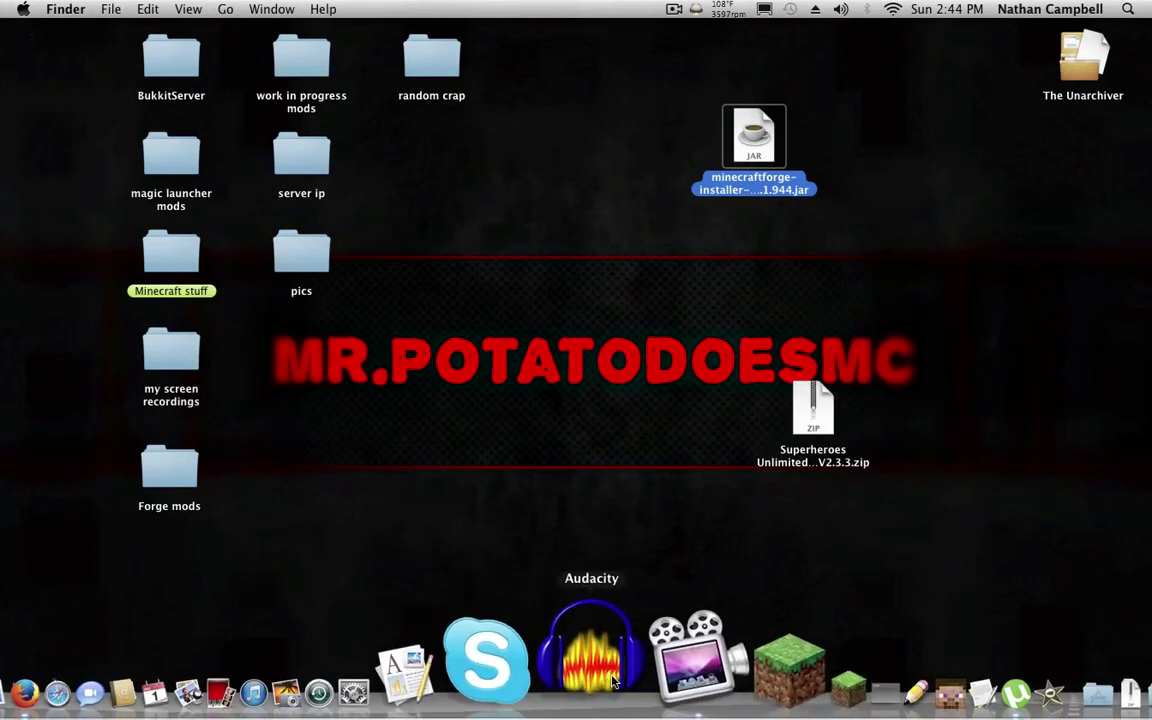
pyautogui.click(669, 654)
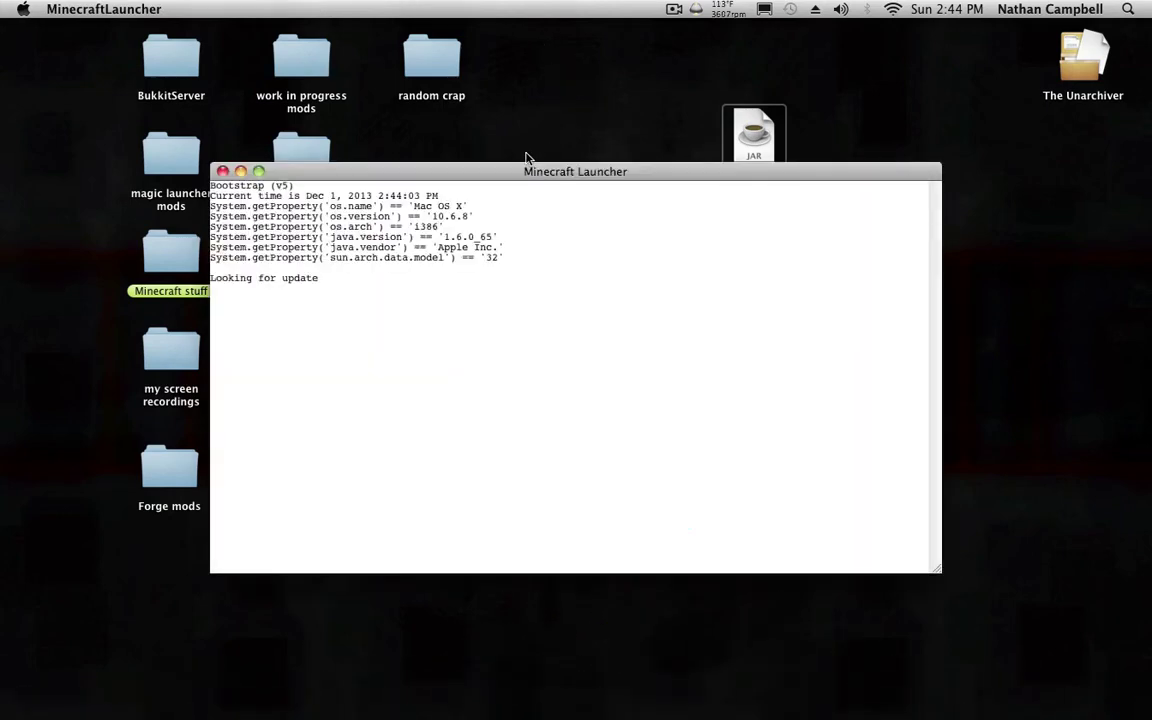
pyautogui.moveTo(519, 171); pyautogui.dragTo(548, 142)
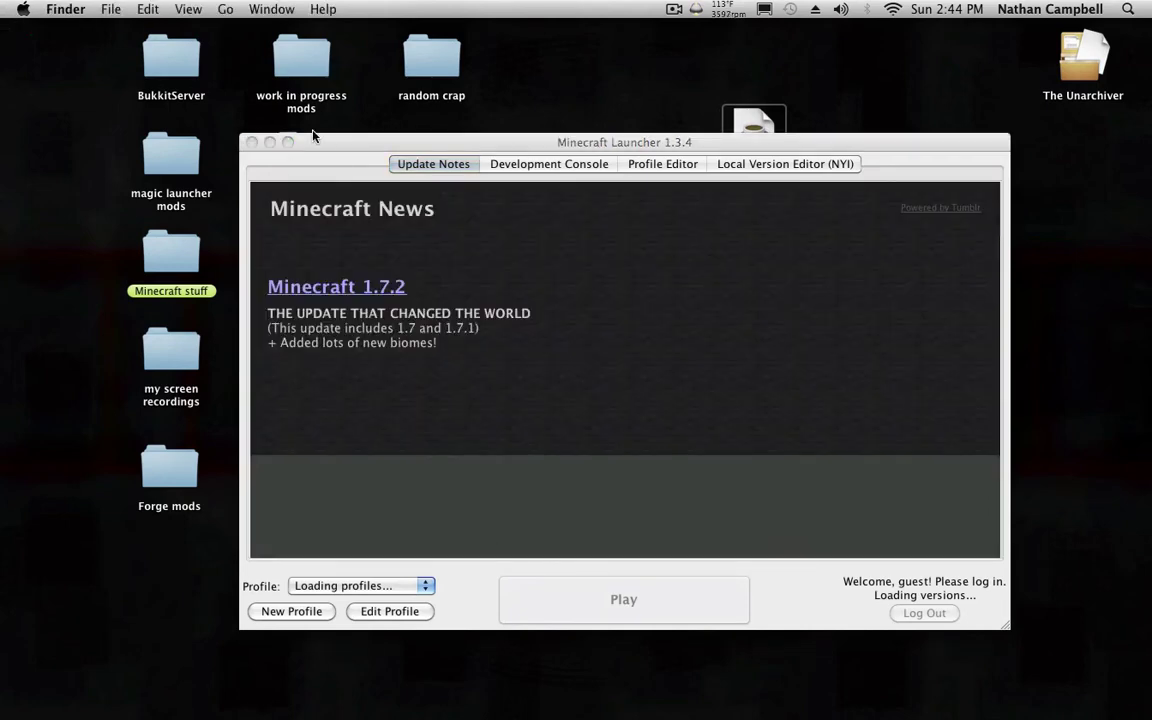
pyautogui.moveTo(337, 142); pyautogui.dragTo(220, 28)
pyautogui.click(615, 237)
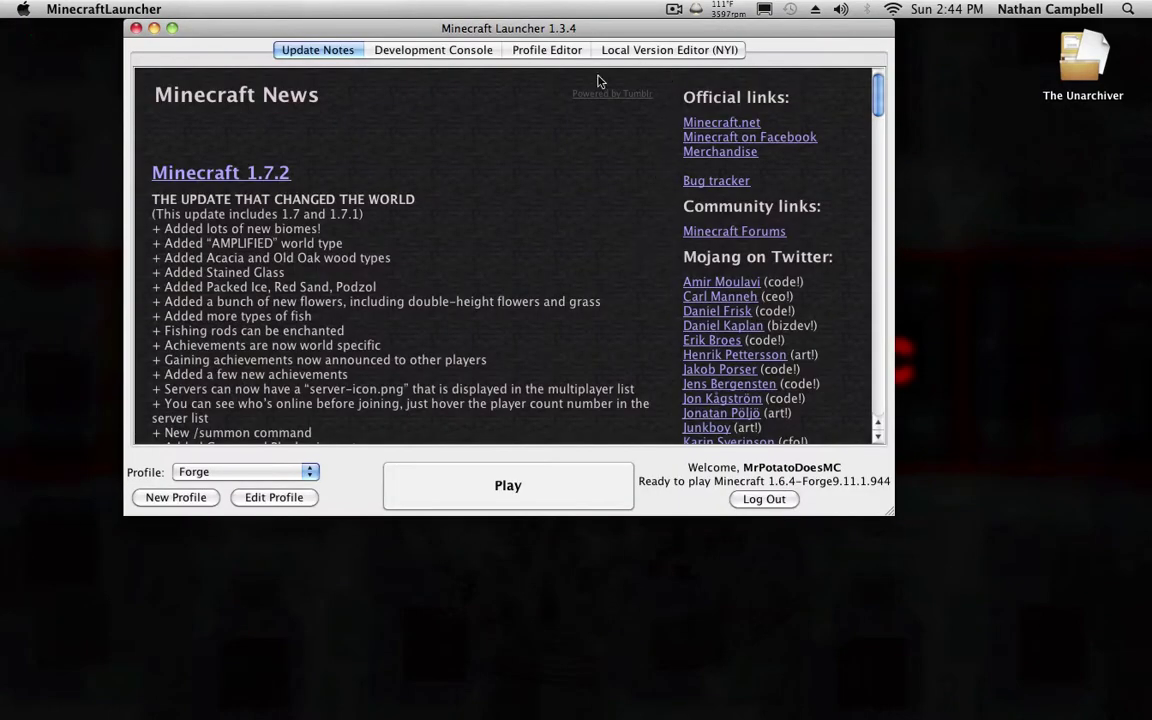
# Step: Choose Forge as the launcher's profile
pyautogui.click(287, 474)
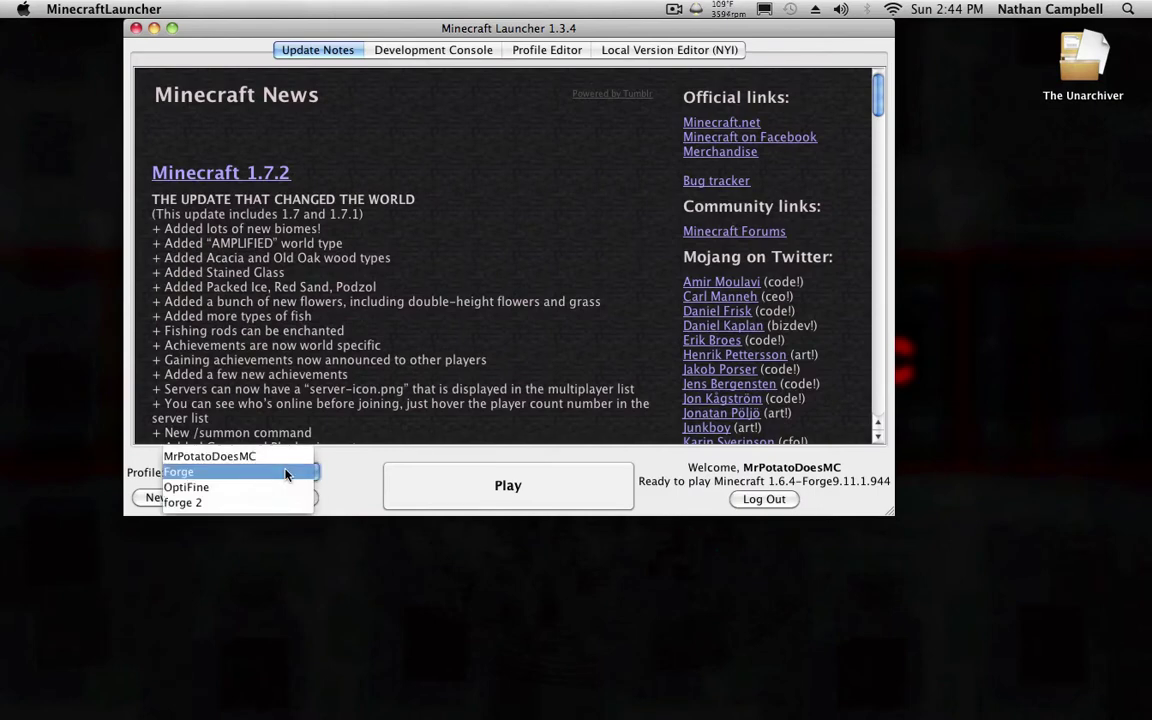
pyautogui.click(343, 470)
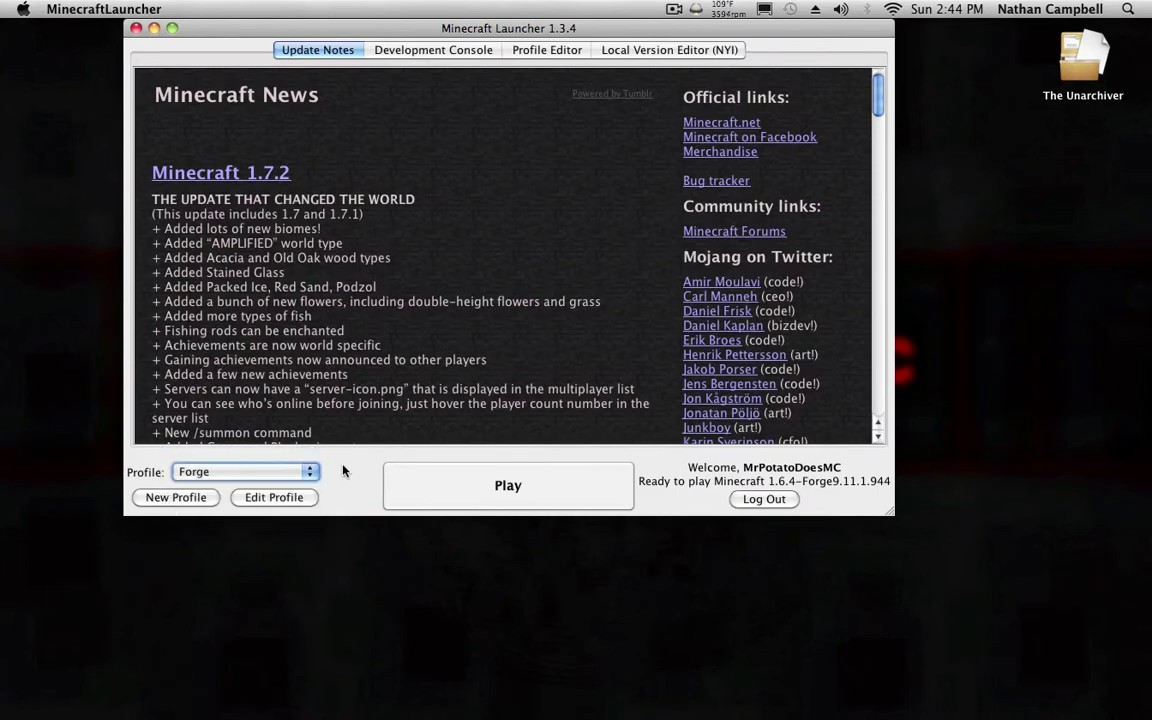
pyautogui.click(290, 475)
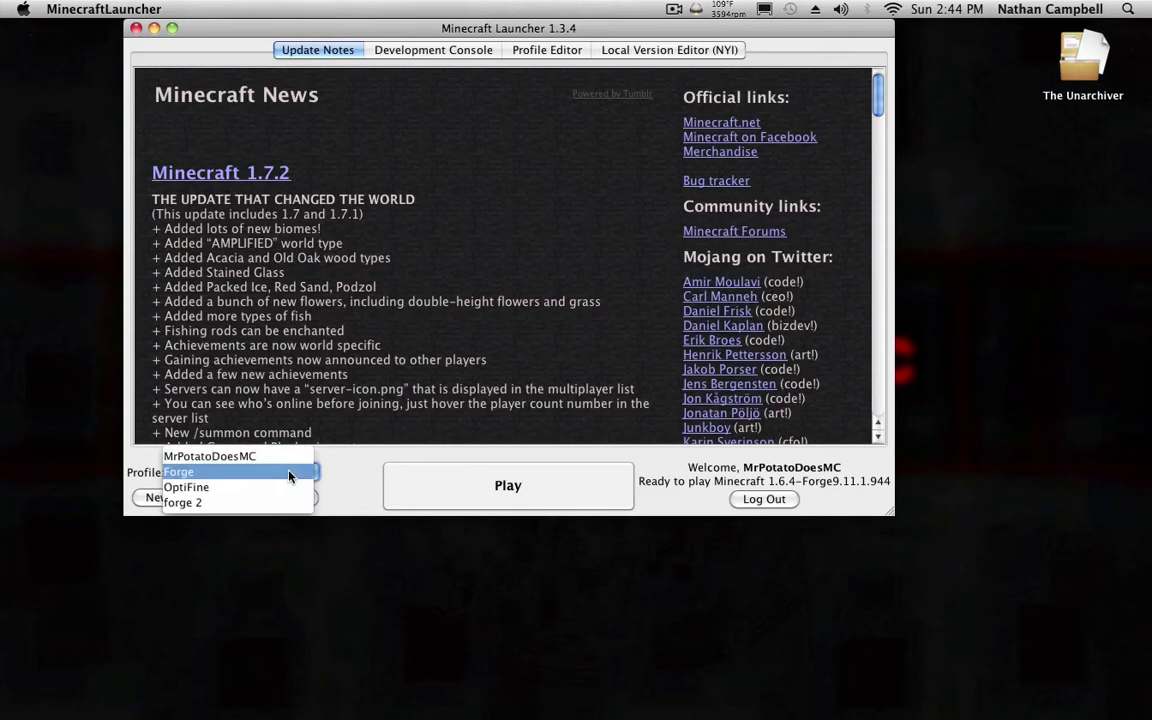
pyautogui.click(185, 473)
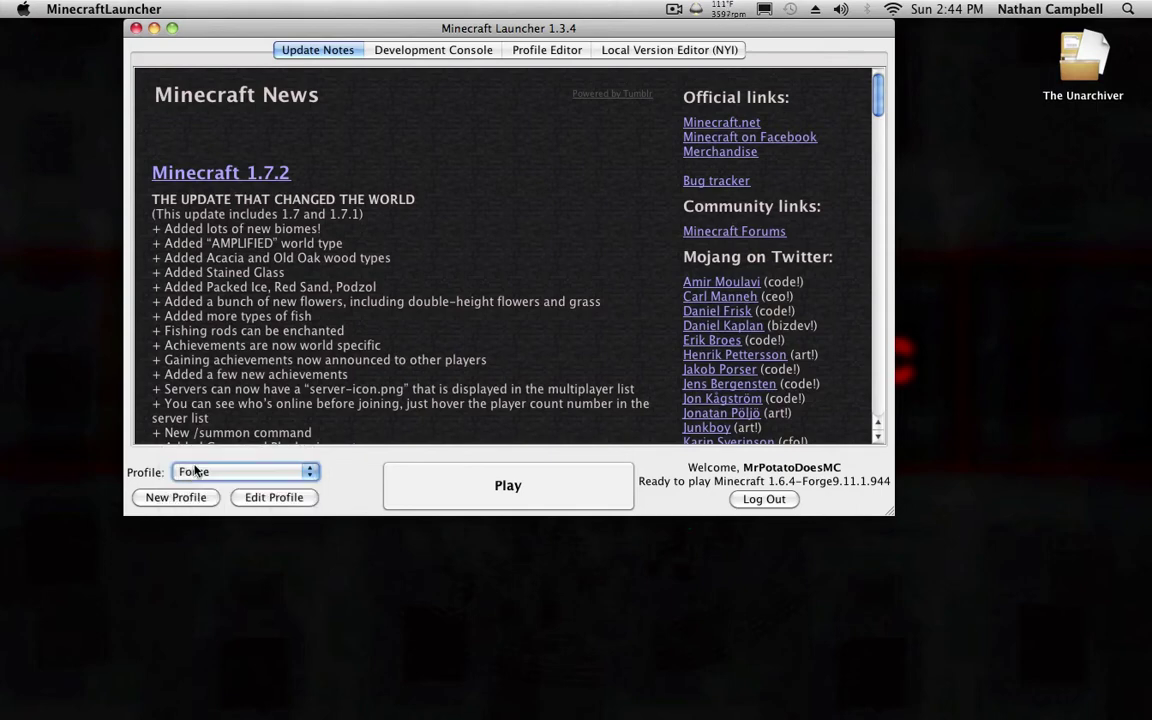
# Step: Set the Forge profile's version to release 1.6.4-Forge9.11.1.916 and save the profile
pyautogui.click(274, 497)
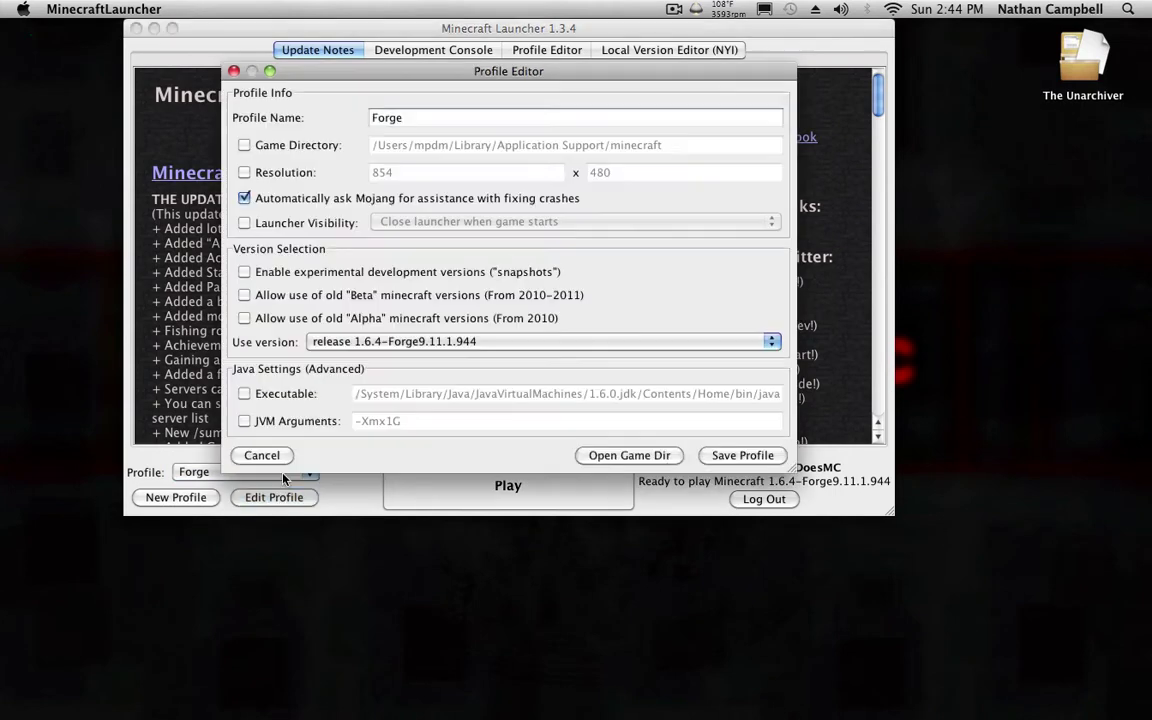
pyautogui.click(374, 341)
pyautogui.click(395, 390)
pyautogui.click(374, 341)
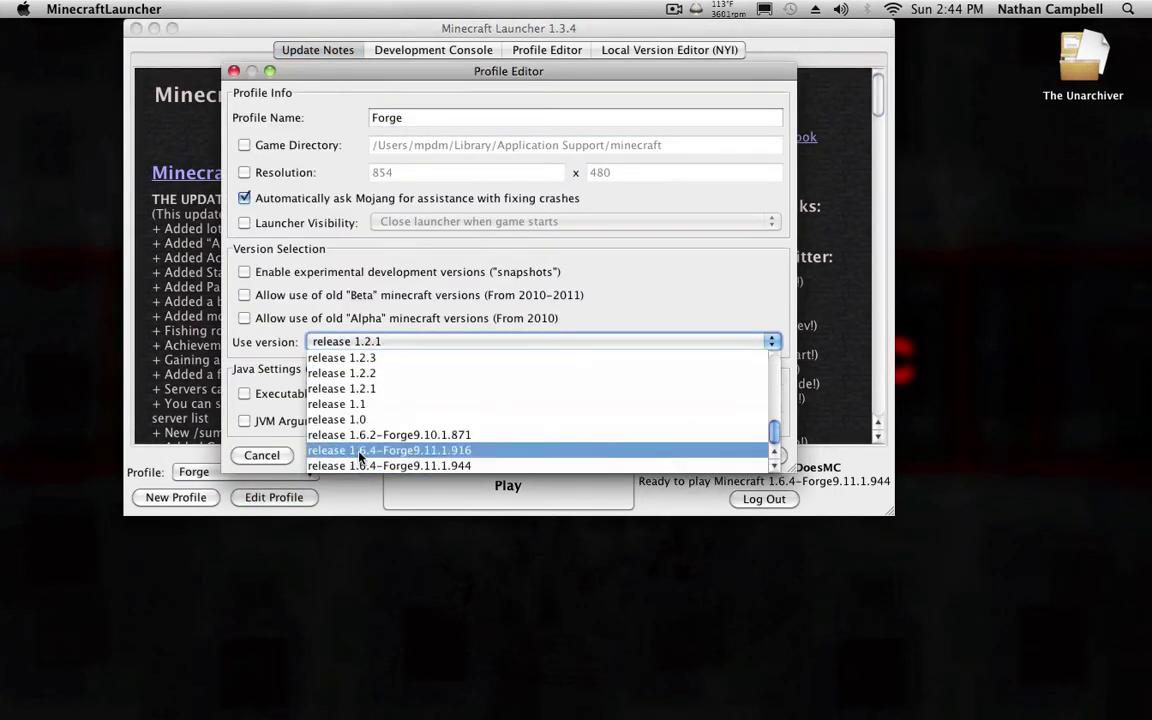
pyautogui.click(401, 455)
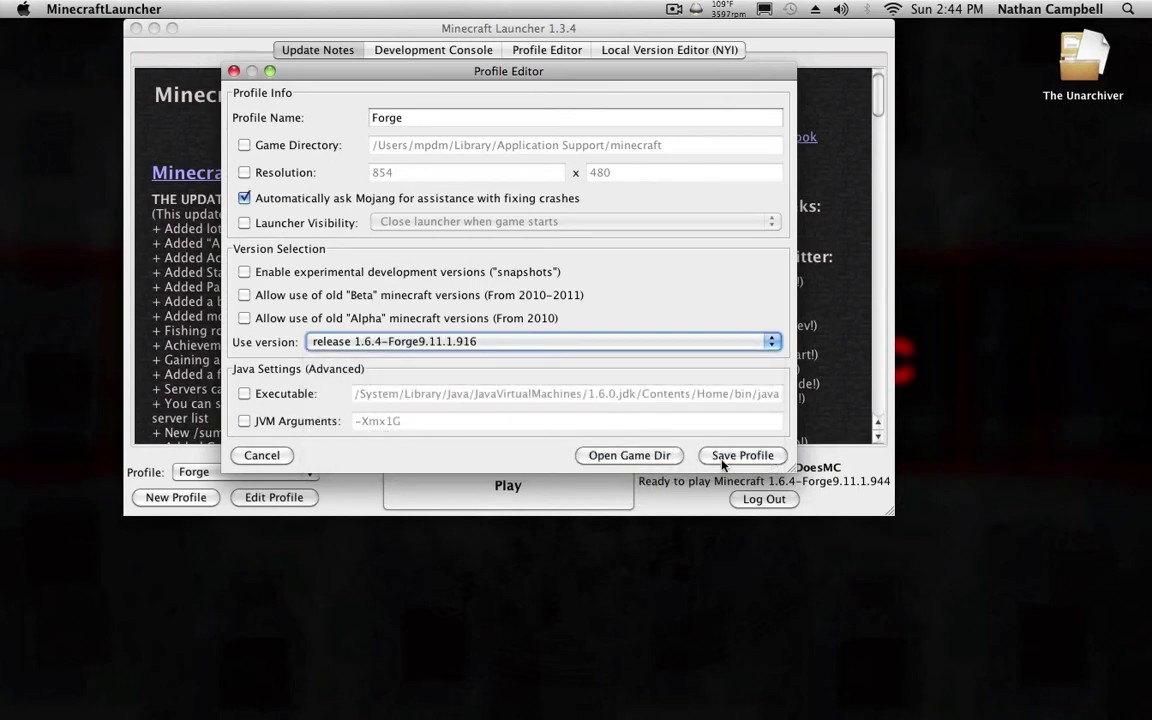
pyautogui.click(735, 456)
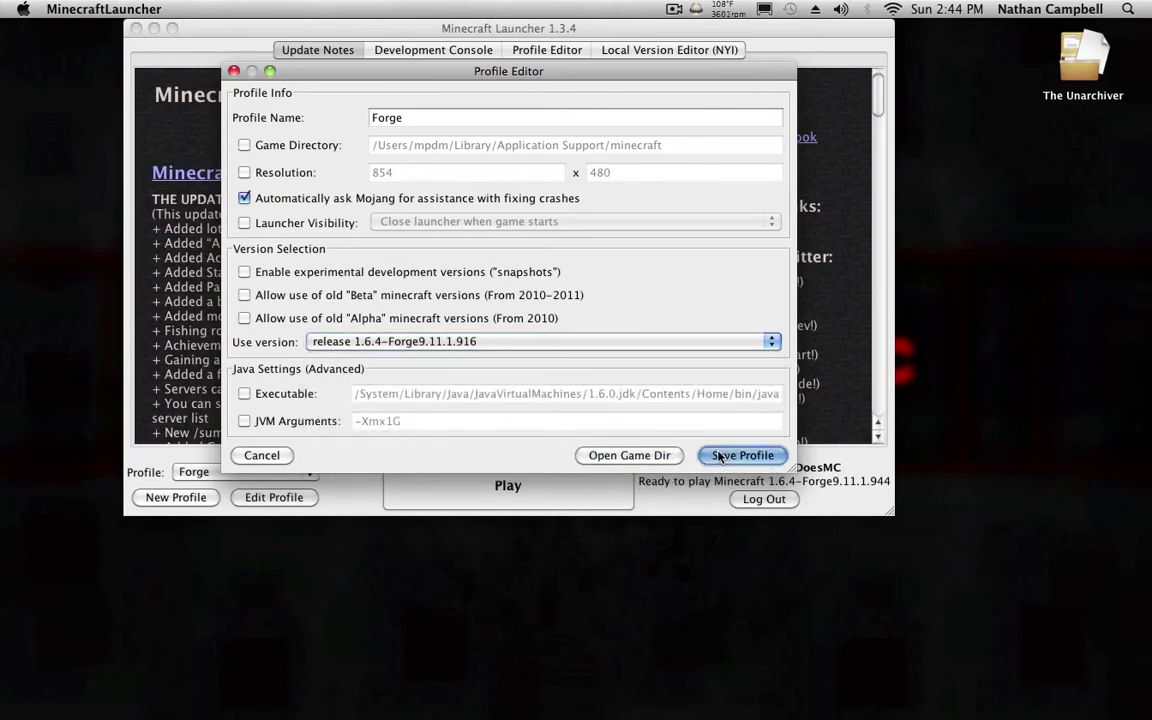
# Step: Start Minecraft with the Forge profile, move its window near the desktop's upper edge, and quit from the main menu
pyautogui.click(549, 481)
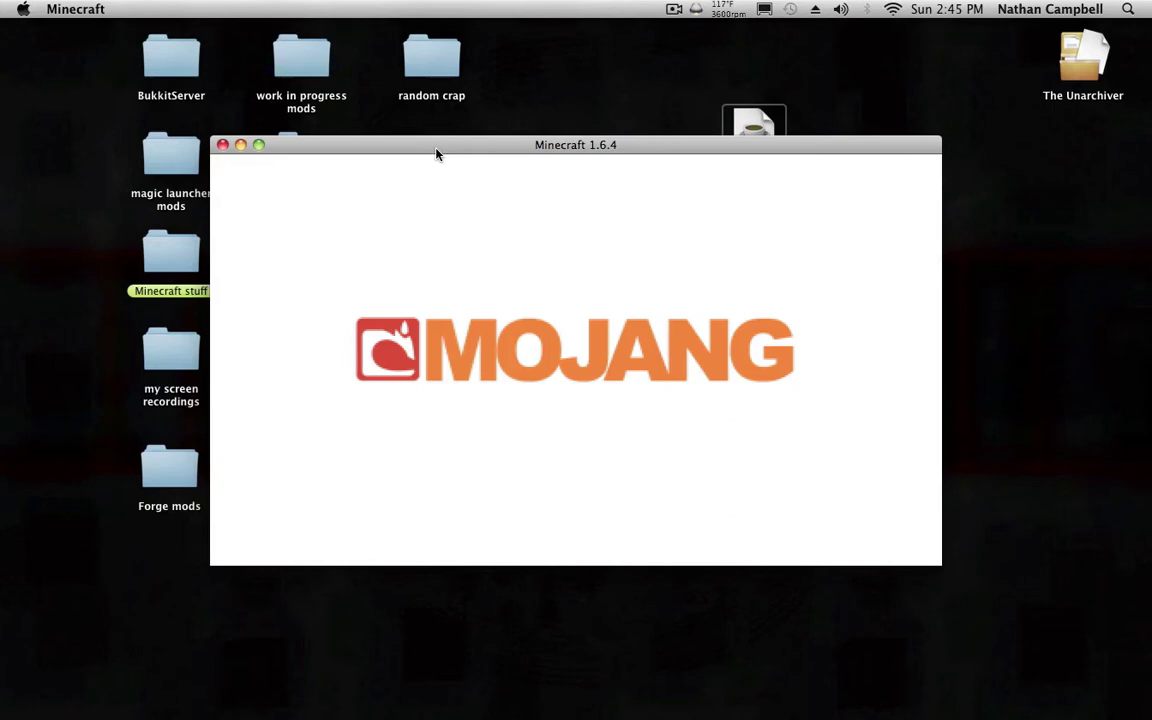
pyautogui.moveTo(437, 149); pyautogui.dragTo(362, 42)
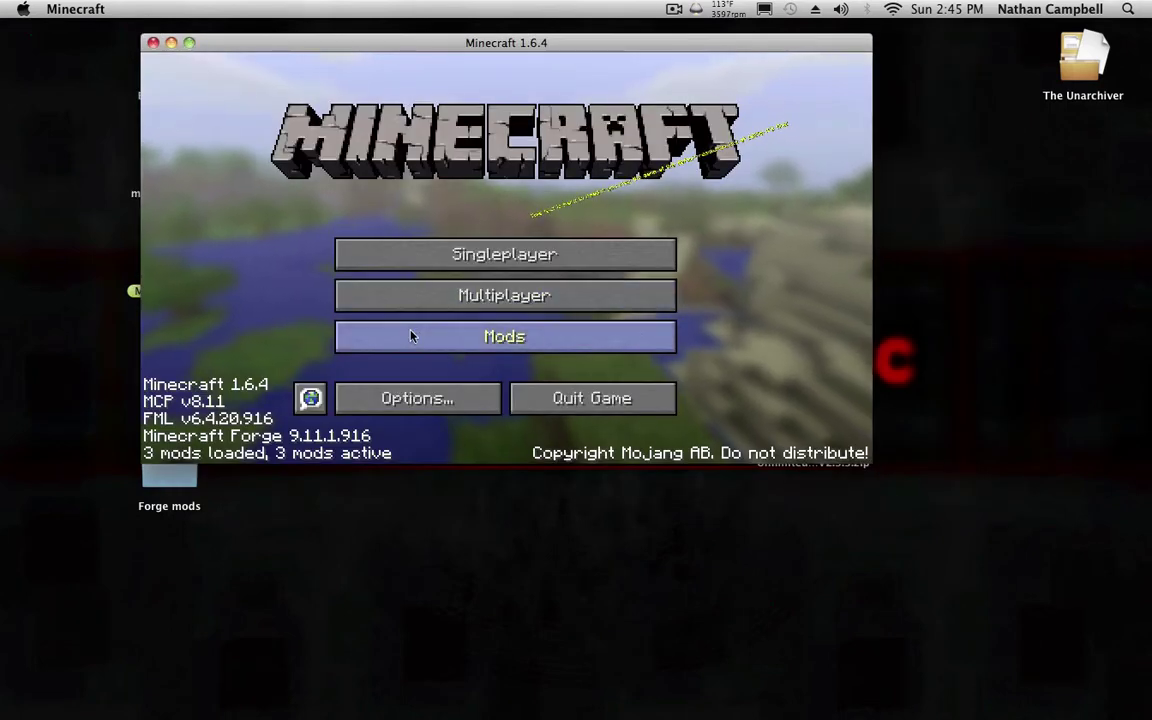
pyautogui.click(606, 411)
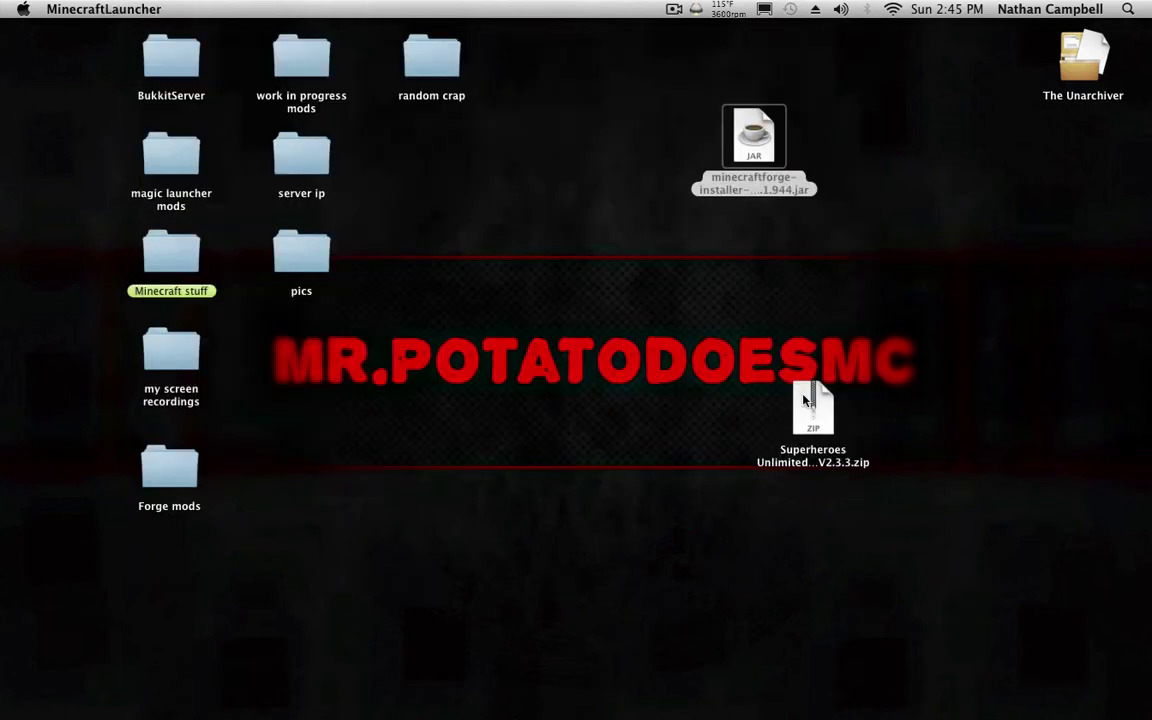
# Step: Extract Superheroes Unlimited Mod V2.3.3.zip on the desktop and separate the extracted folder from the archive
pyautogui.moveTo(830, 408); pyautogui.dragTo(690, 272)
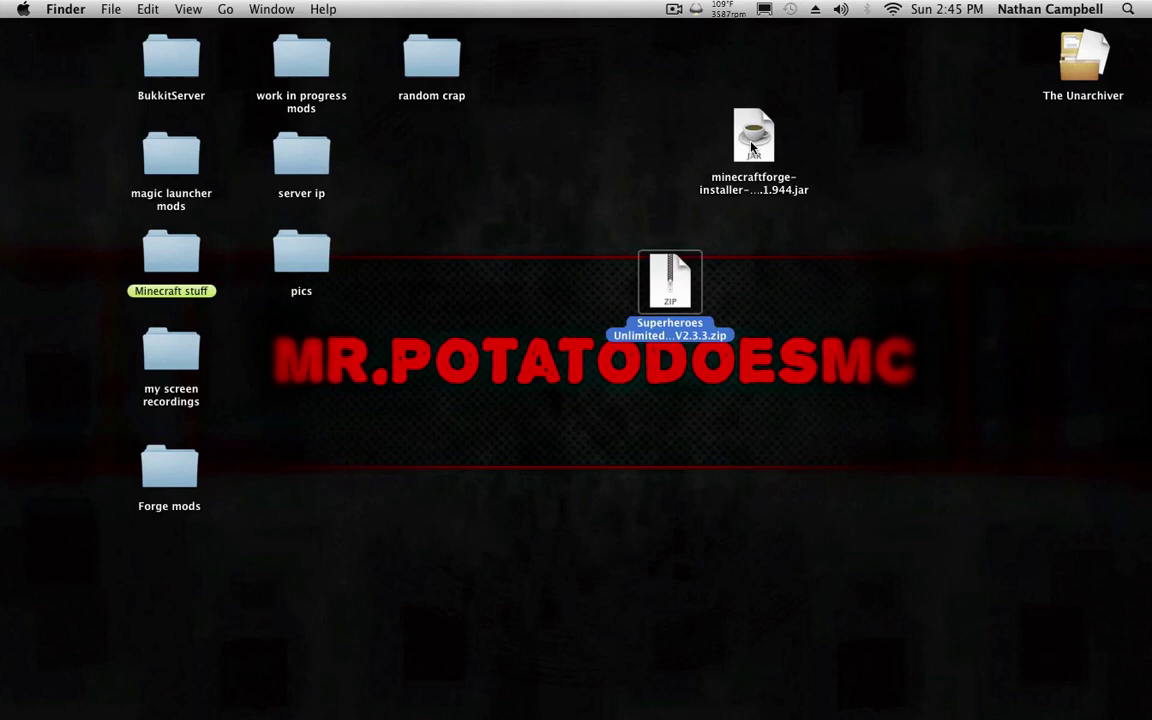
pyautogui.click(754, 137)
pyautogui.moveTo(754, 137); pyautogui.dragTo(807, 122)
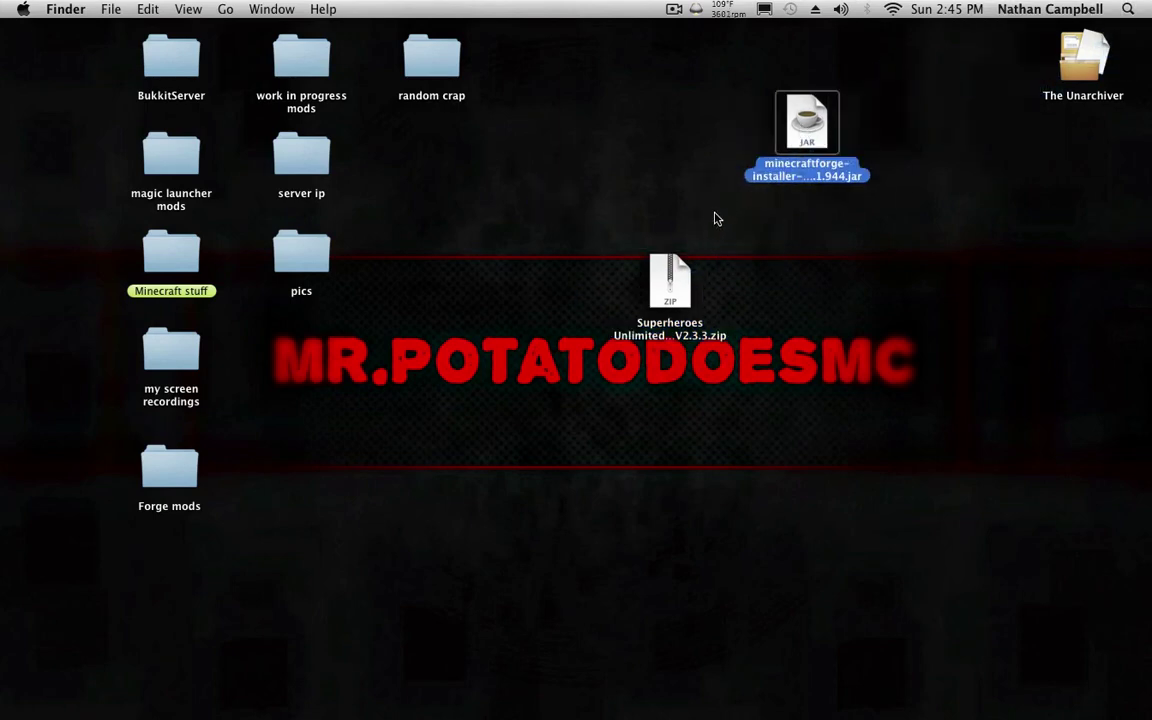
pyautogui.doubleClick(660, 300)
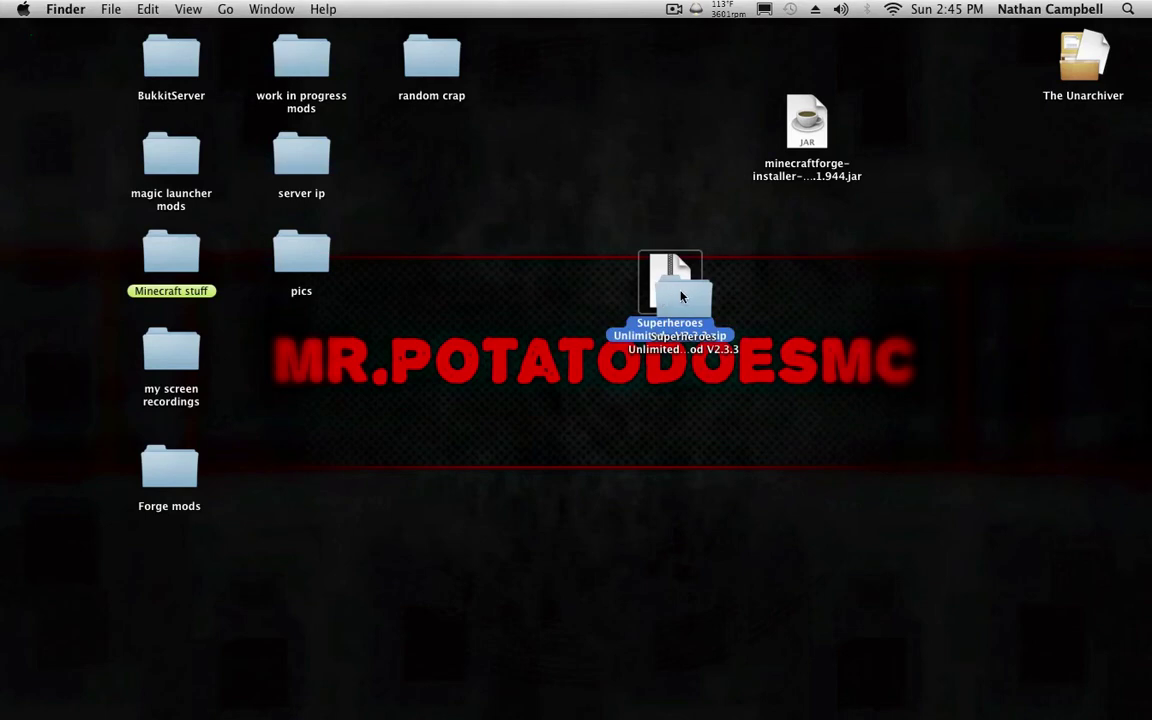
pyautogui.moveTo(675, 270); pyautogui.dragTo(790, 378)
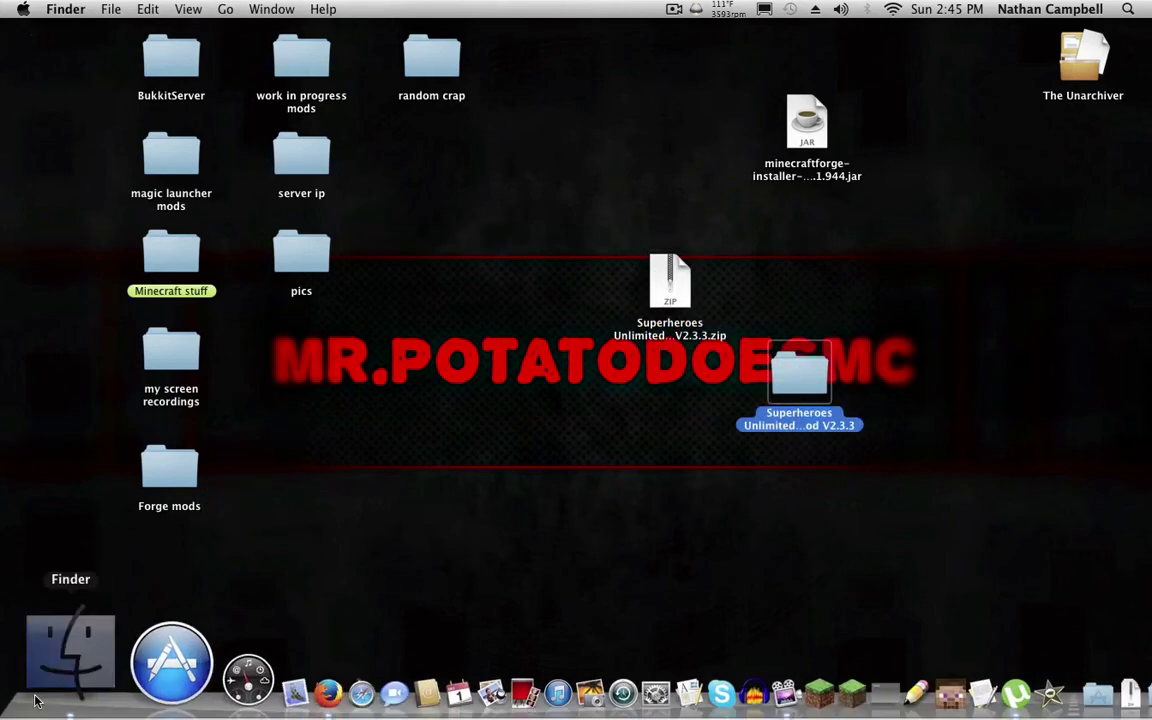
# Step: Show the minecraft folder by way of the home folder's Library and Application Support folders, and close the window
pyautogui.click(75, 658)
pyautogui.click(350, 448)
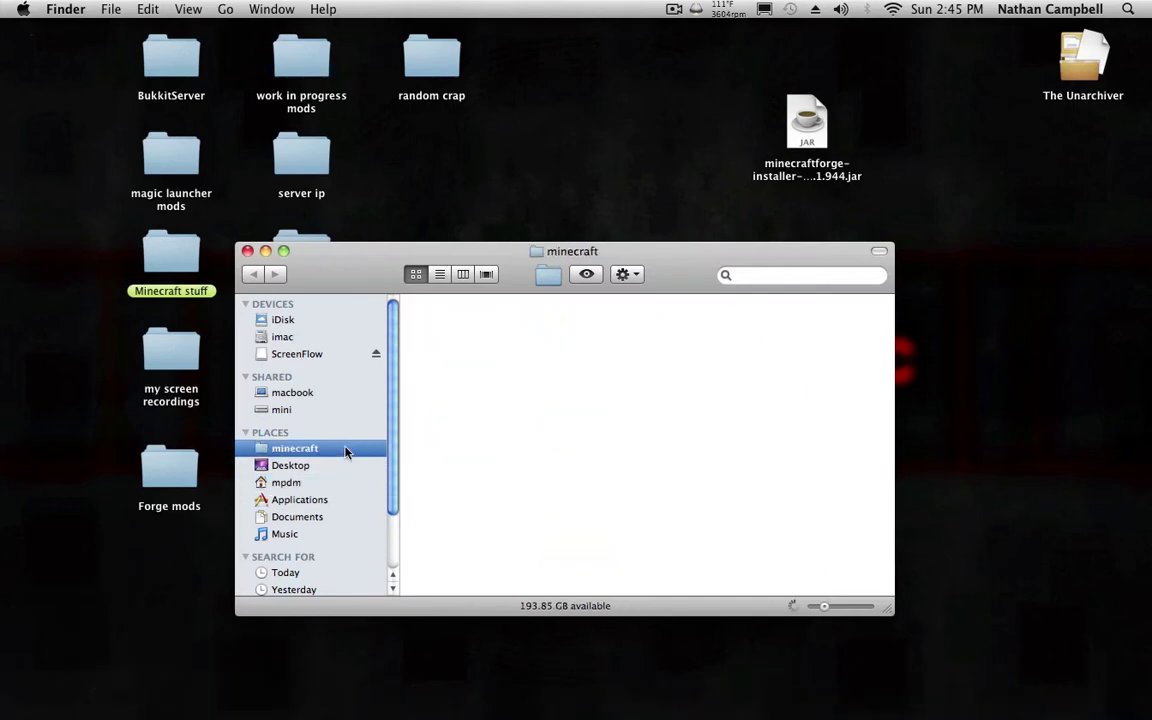
pyautogui.click(299, 482)
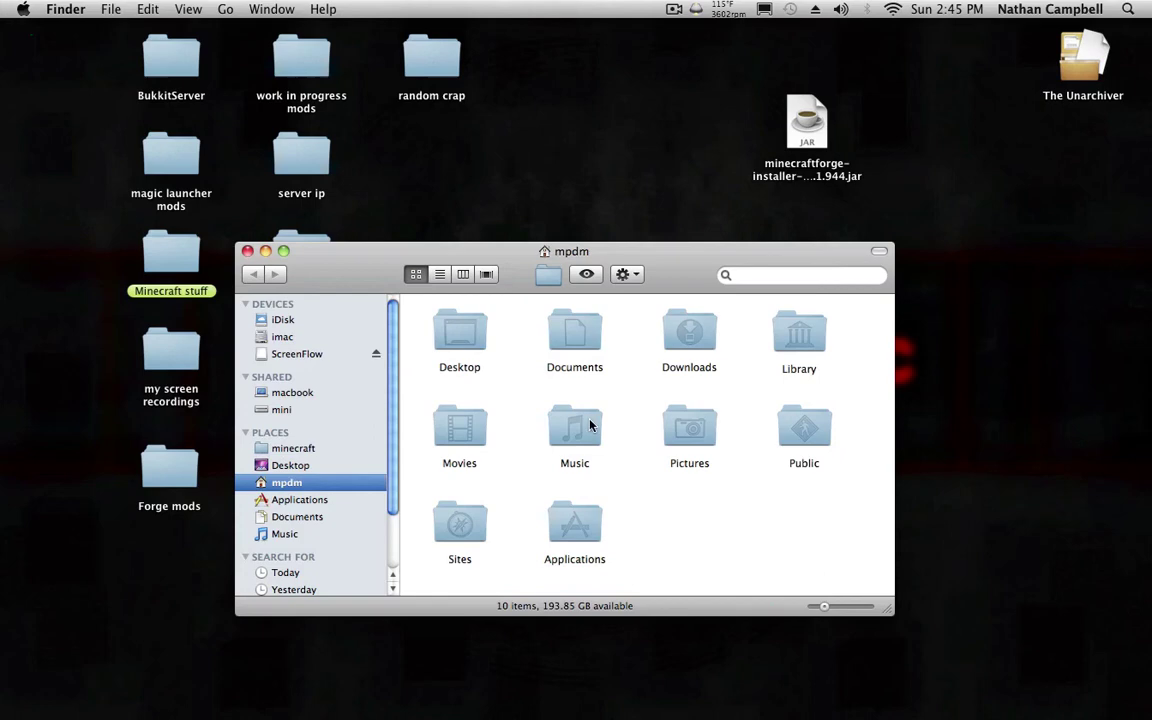
pyautogui.doubleClick(799, 333)
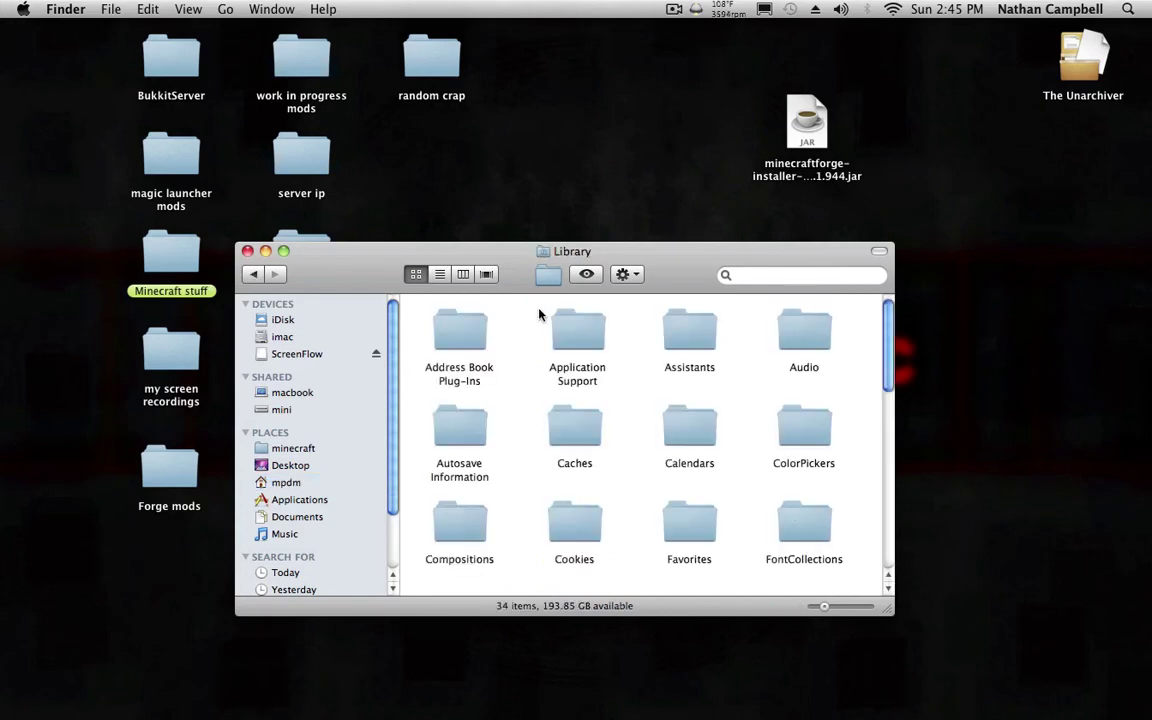
pyautogui.doubleClick(575, 330)
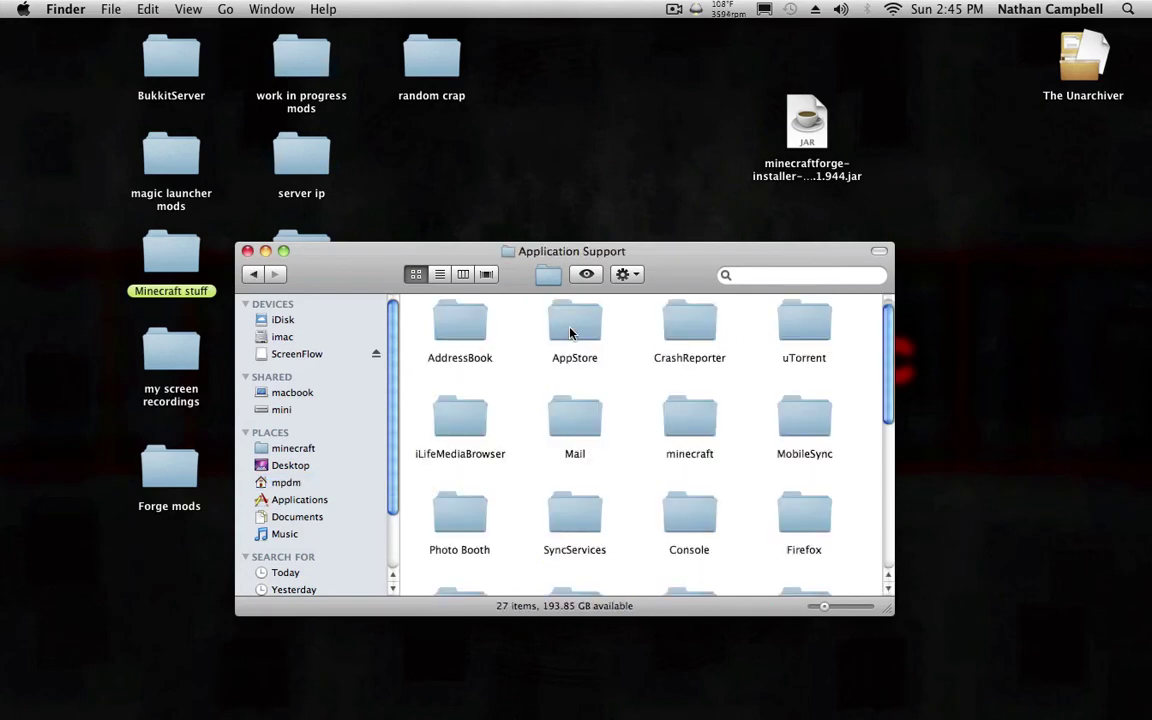
pyautogui.doubleClick(681, 411)
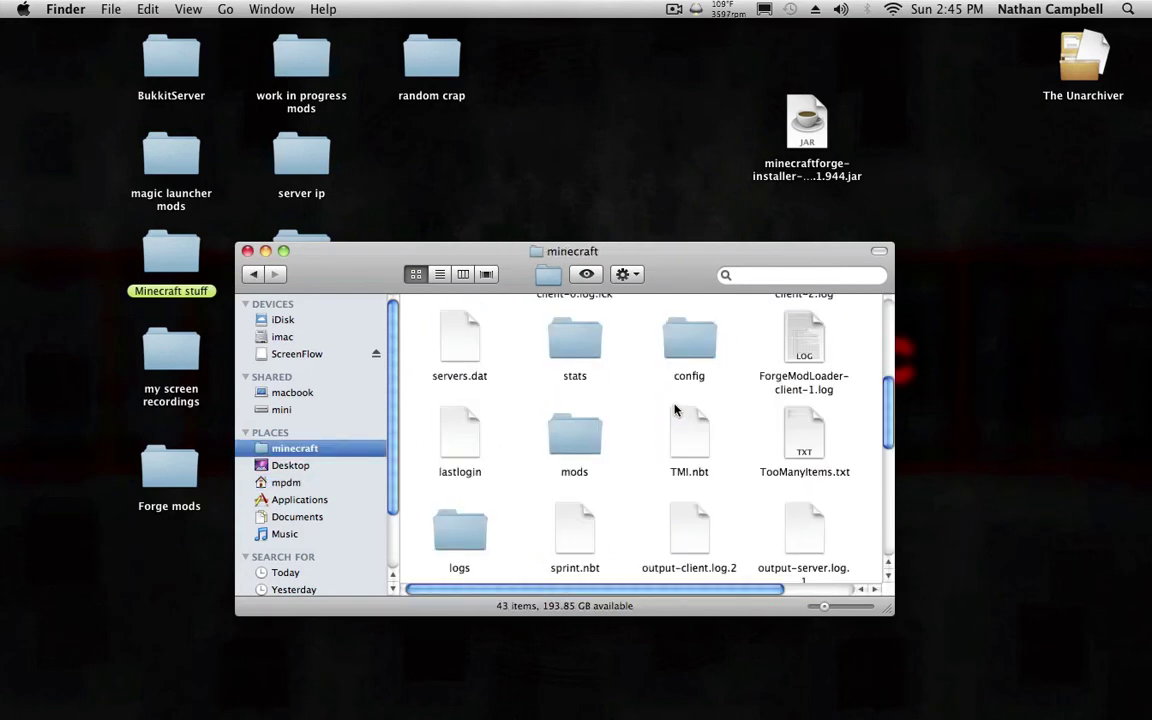
pyautogui.click(248, 251)
# Step: Go to the folder ~/Library/Application Support/Minecraft and open its mods folder
pyautogui.click(220, 8)
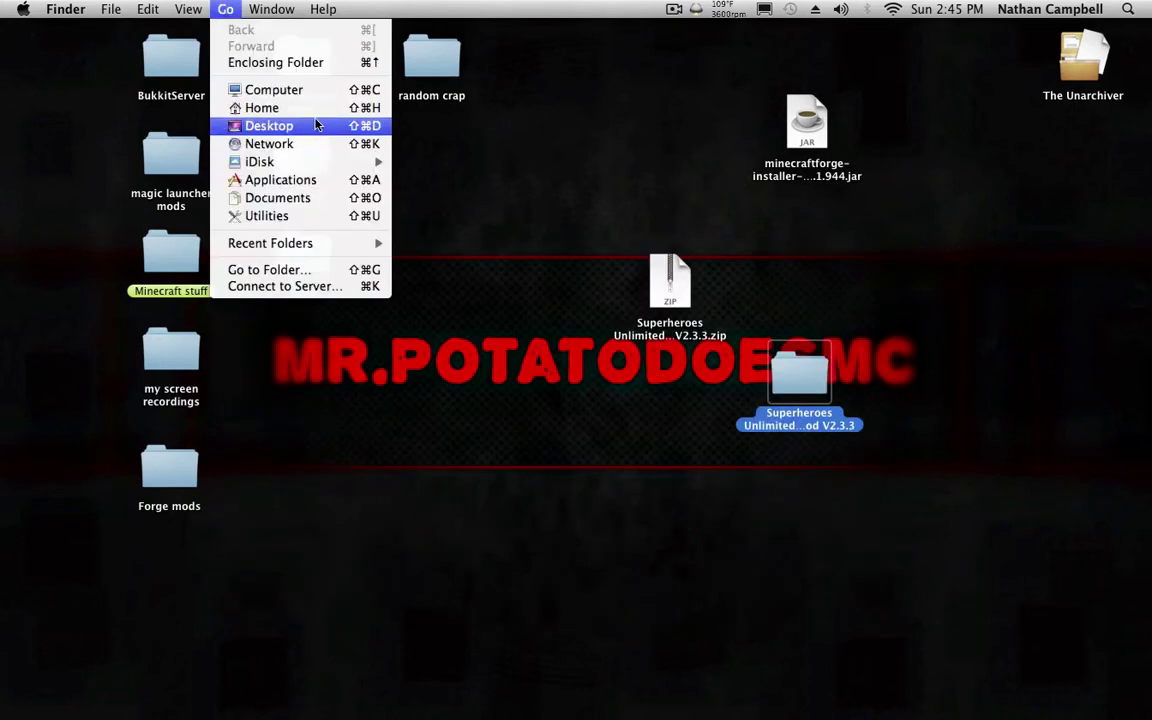
pyautogui.click(275, 269)
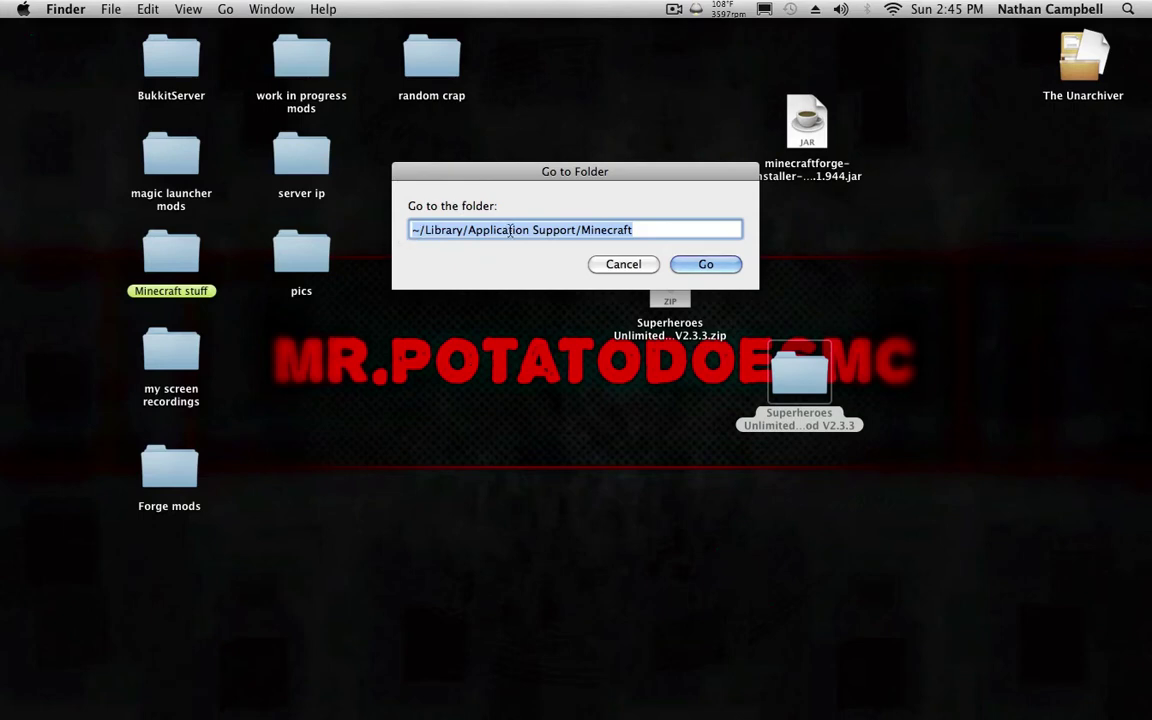
pyautogui.click(707, 263)
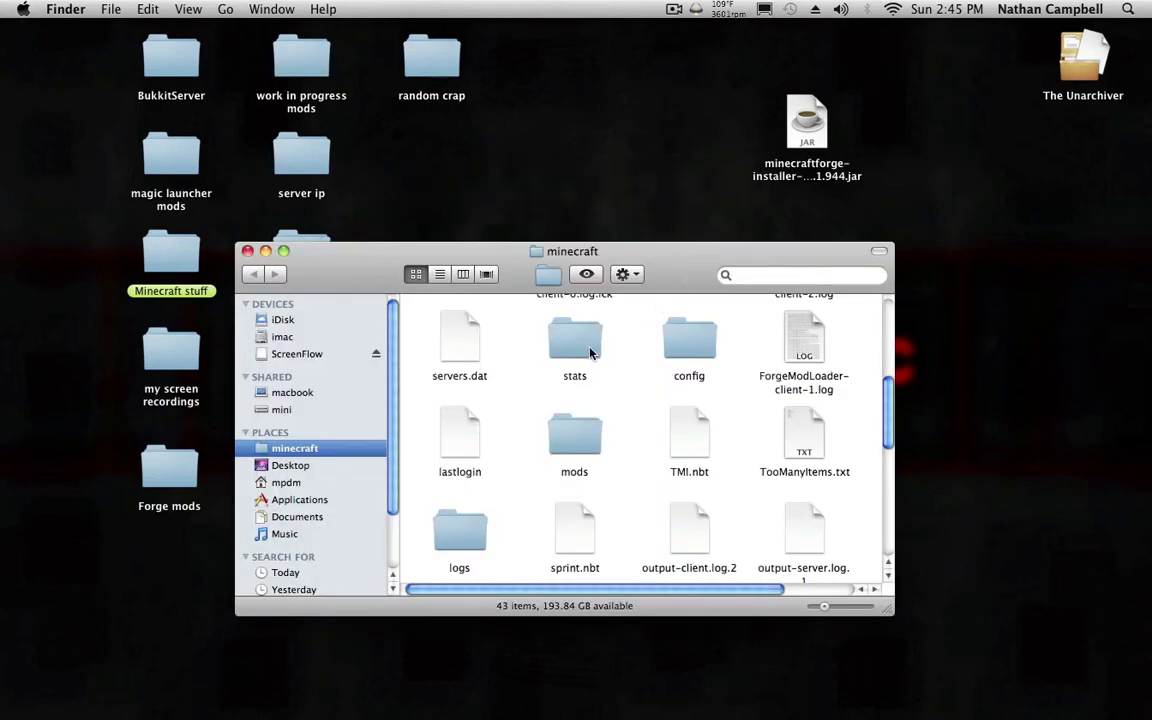
pyautogui.moveTo(527, 401); pyautogui.dragTo(570, 440)
pyautogui.doubleClick(572, 438)
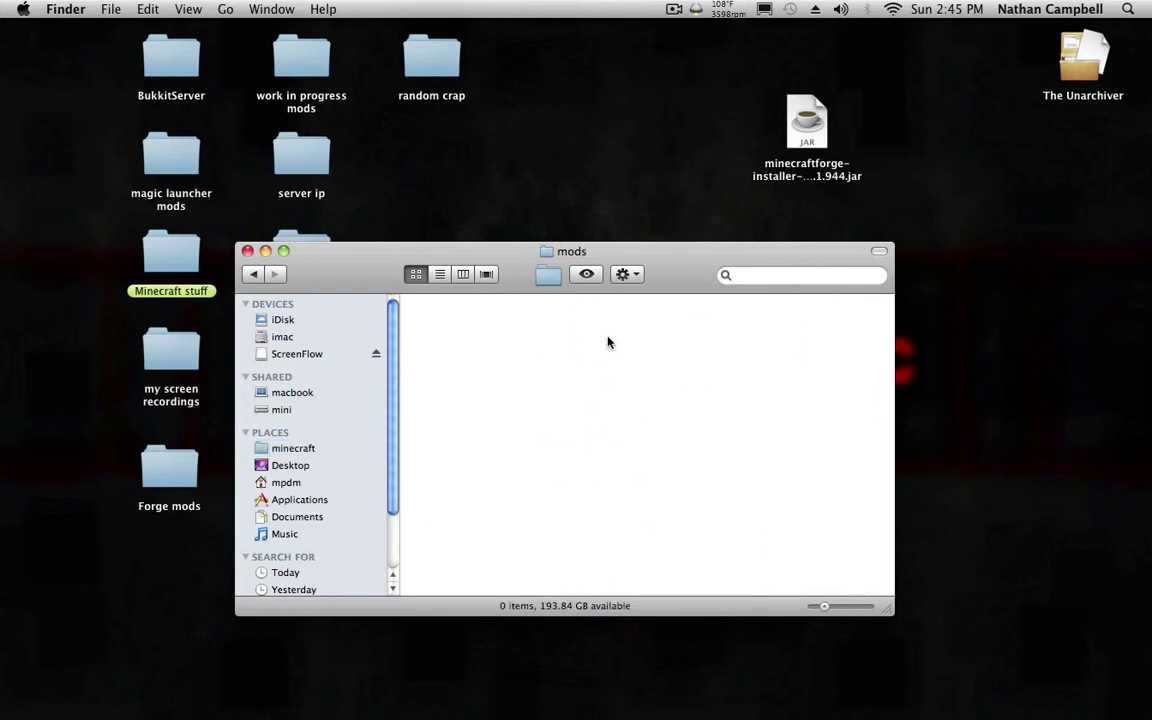
# Step: Move the extracted Superheroes Unlimited Mod V2.3.3 folder from the desktop into the mods folder
pyautogui.moveTo(699, 259); pyautogui.dragTo(541, 214)
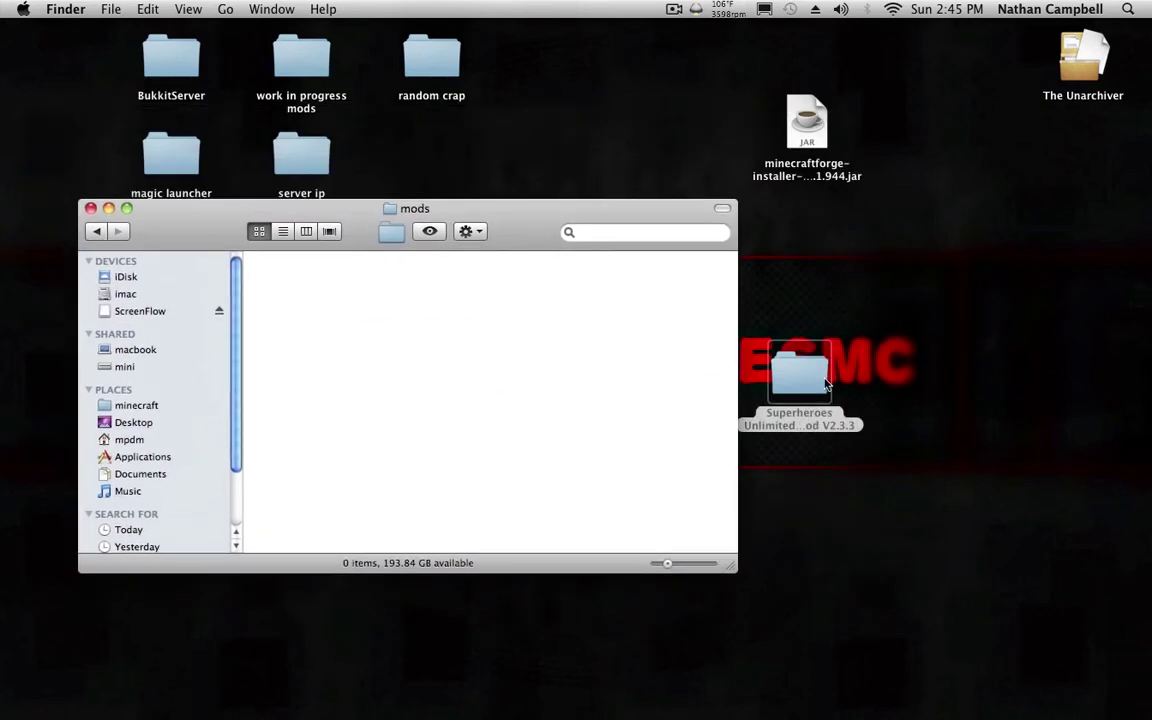
pyautogui.click(832, 378)
pyautogui.moveTo(837, 381); pyautogui.dragTo(318, 290)
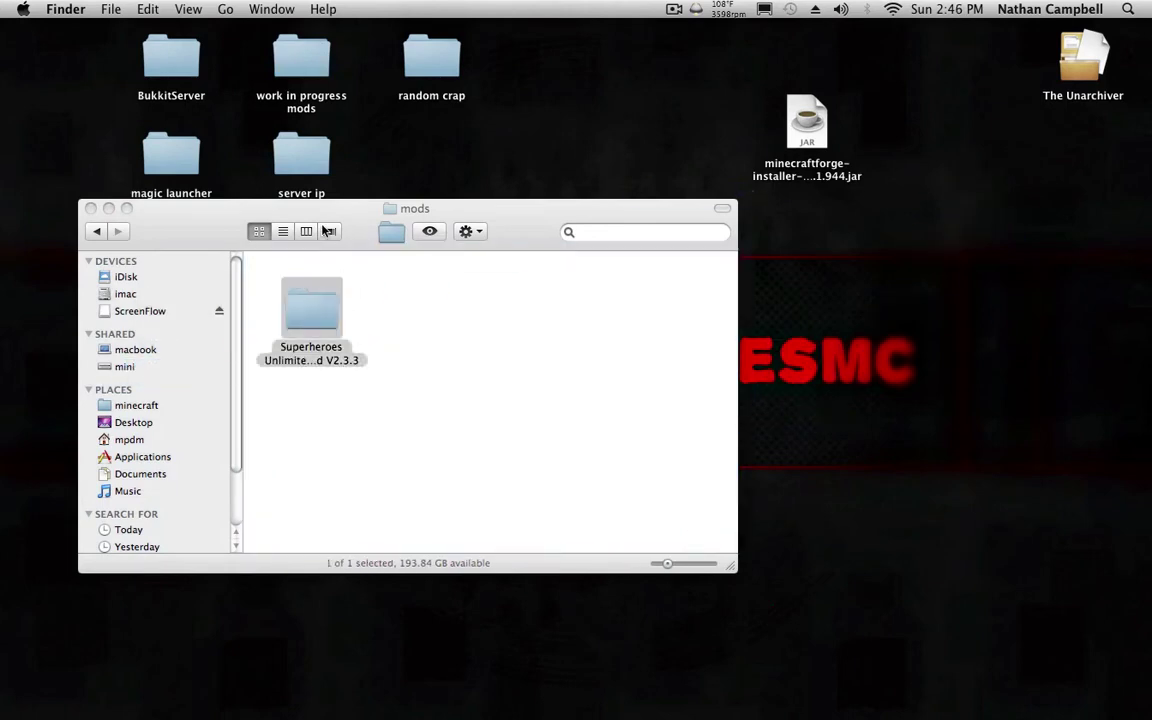
# Step: Move the Forge installer jar and the Superheroes Unlimited zip from the desktop to the Trash
pyautogui.moveTo(349, 210); pyautogui.dragTo(629, 411)
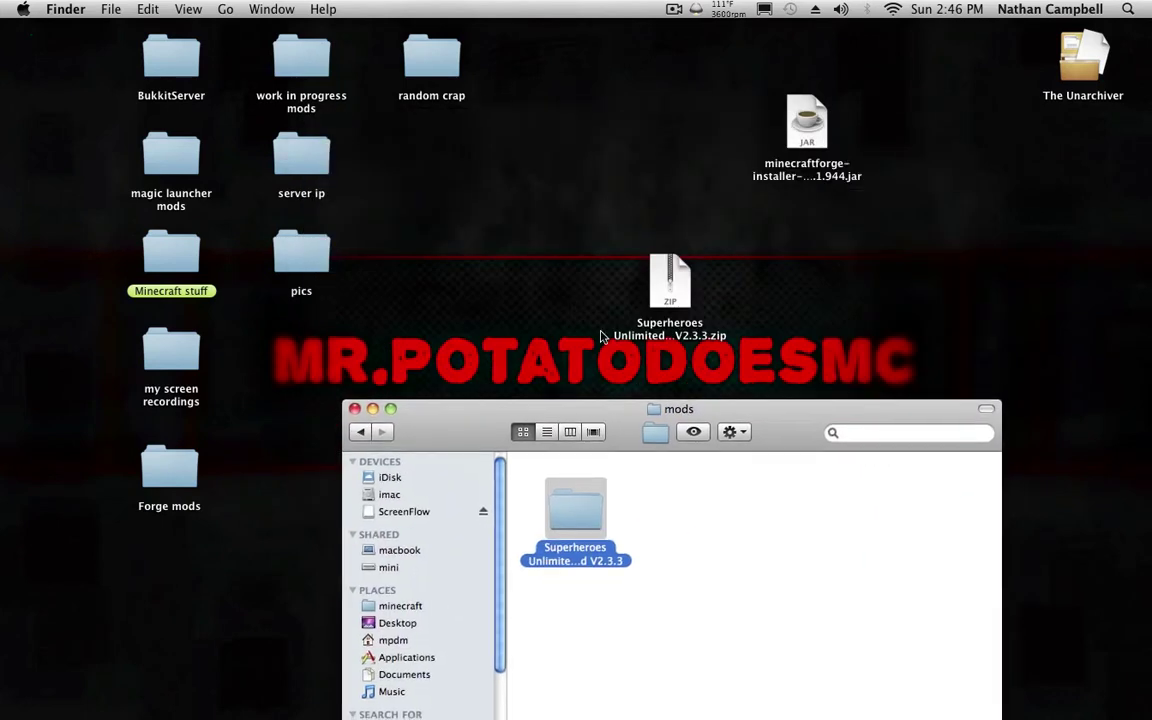
pyautogui.moveTo(601, 330); pyautogui.dragTo(812, 68)
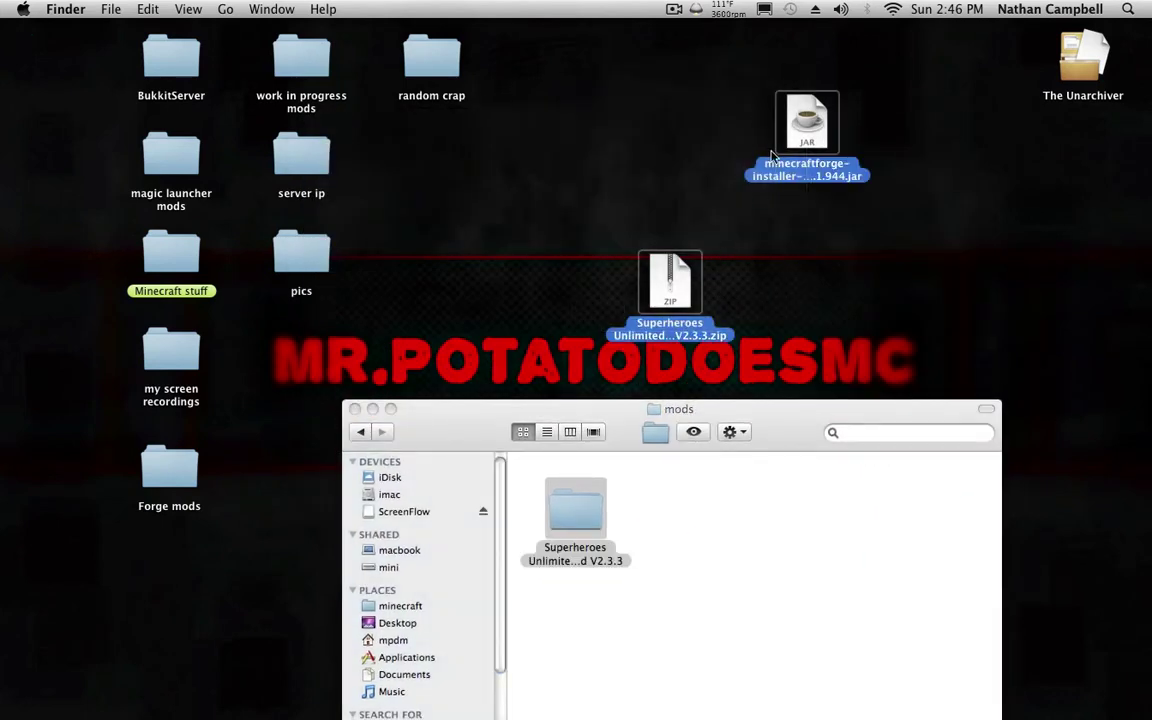
pyautogui.rightClick(673, 281)
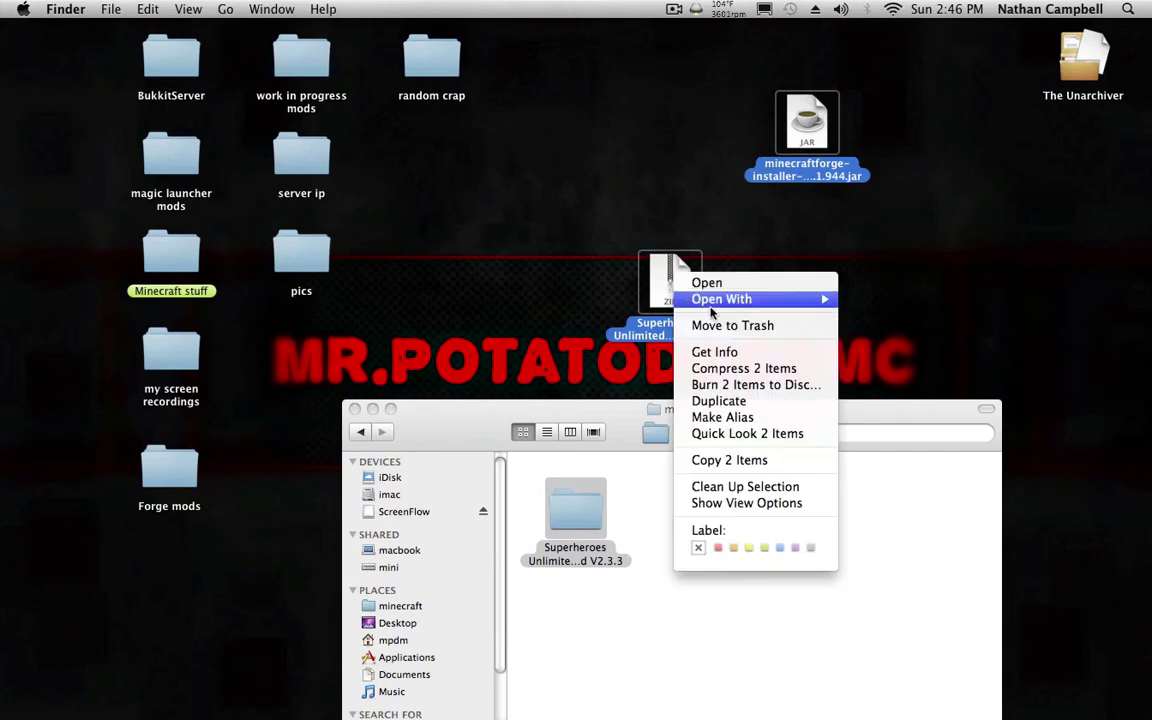
pyautogui.click(700, 324)
pyautogui.moveTo(476, 398); pyautogui.dragTo(423, 265)
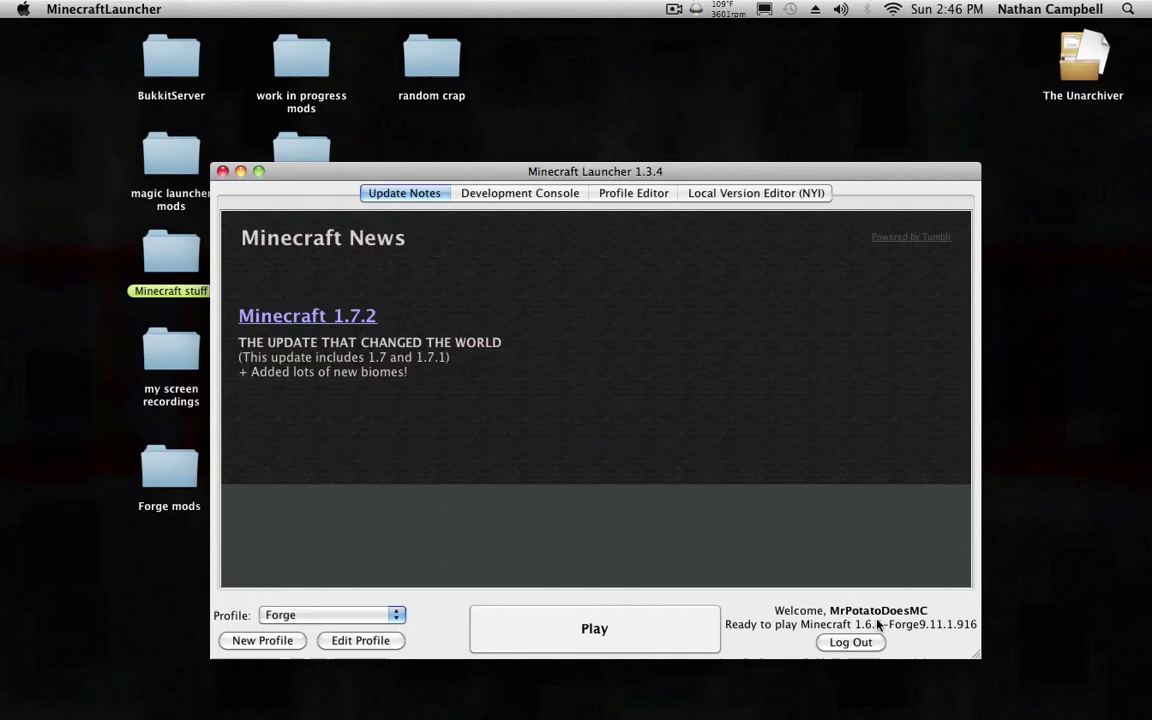
# Step: Start Minecraft with the Forge profile and view the details of mod_Unlimited in the mod list
pyautogui.click(611, 627)
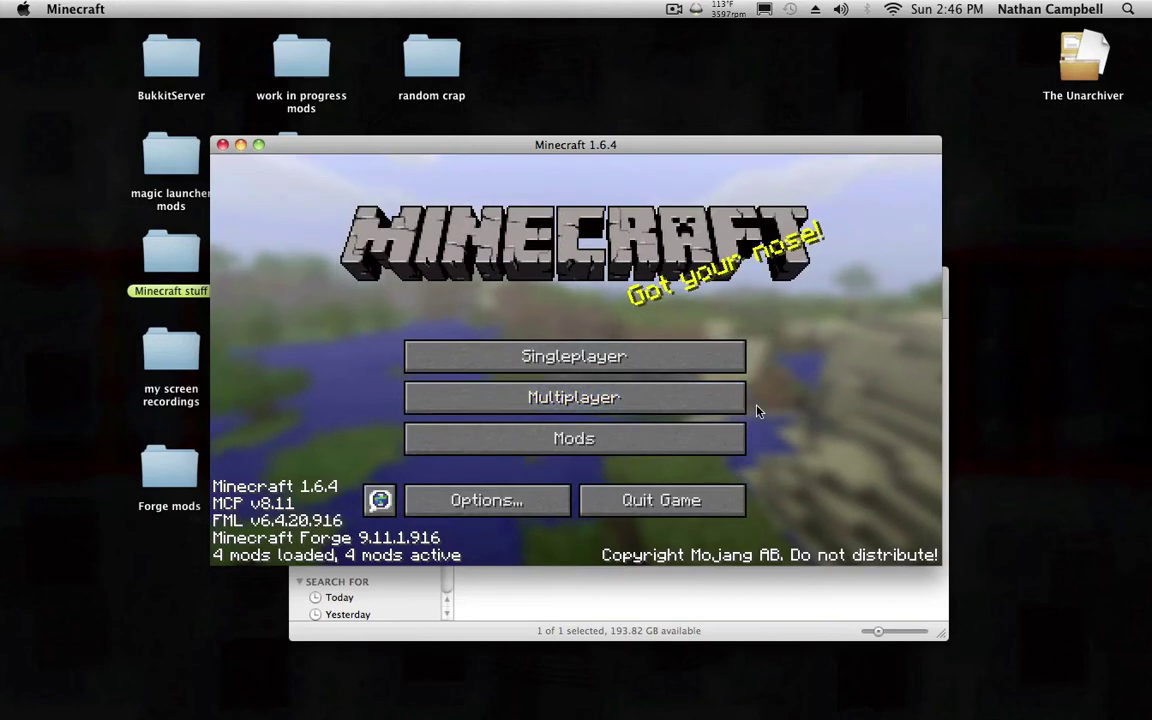
pyautogui.click(529, 446)
pyautogui.click(258, 412)
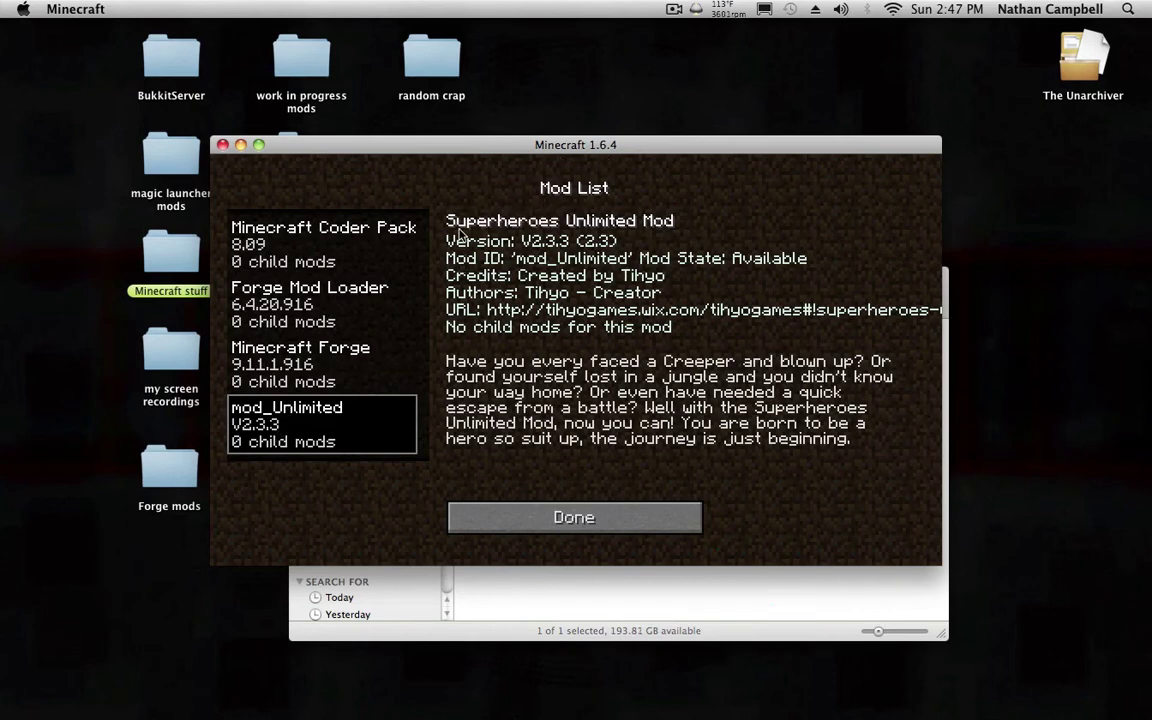
pyautogui.click(635, 516)
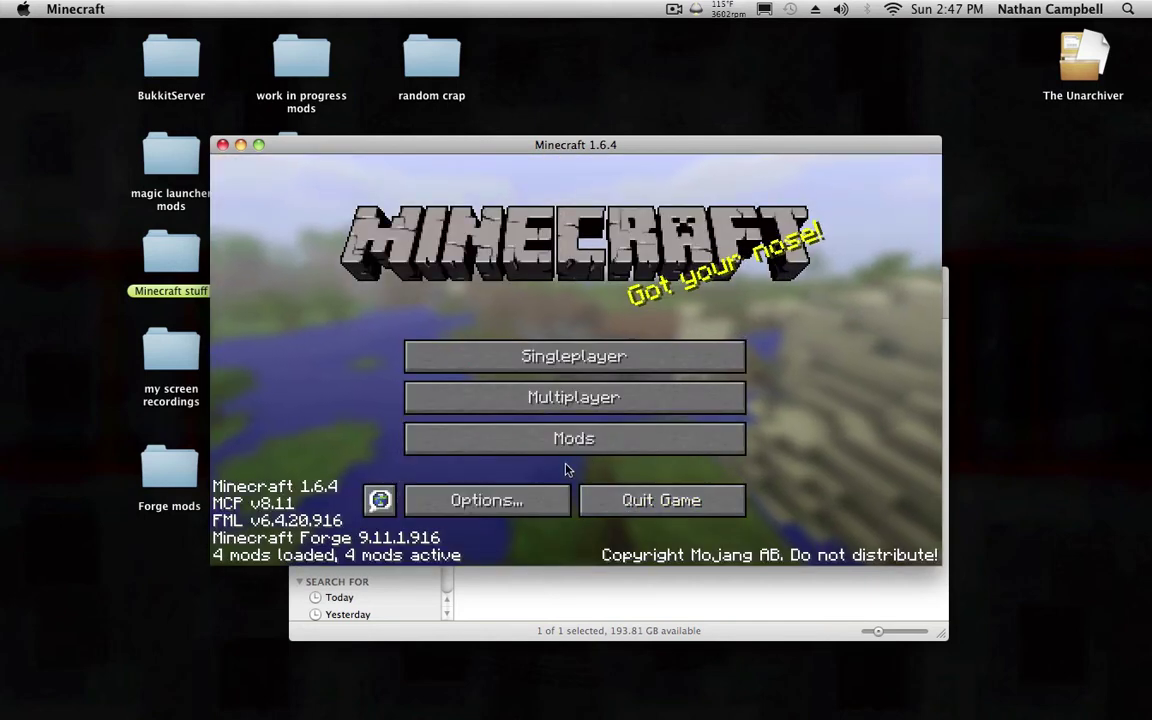
# Step: Check the selected resource pack in the game options and return to the main menu
pyautogui.click(518, 502)
pyautogui.click(437, 482)
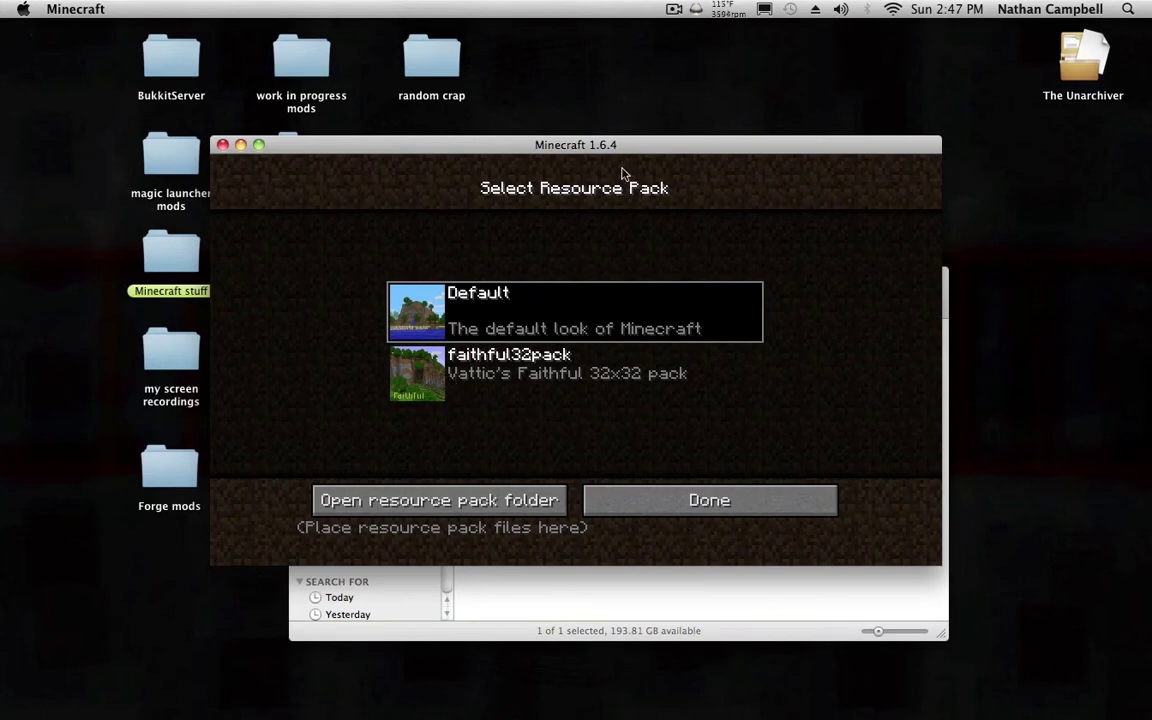
pyautogui.click(670, 496)
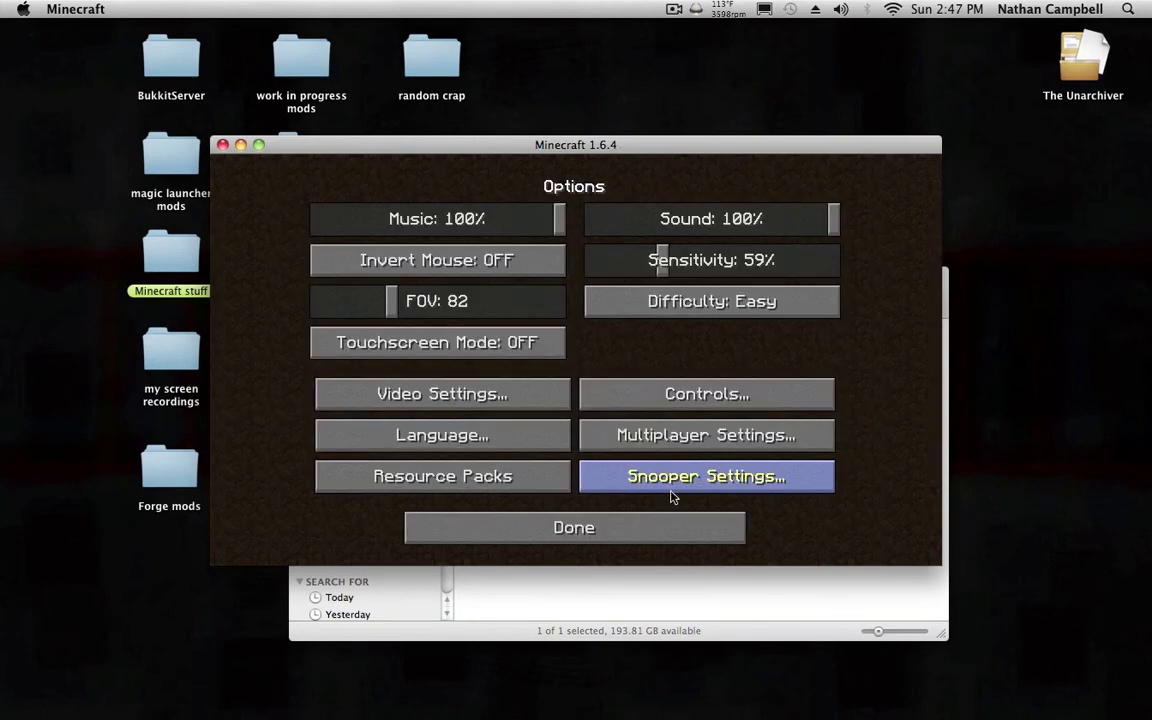
pyautogui.click(664, 527)
# Step: Load the saved SHUM world, continue past the ID mismatches, and reposition the game window
pyautogui.click(594, 361)
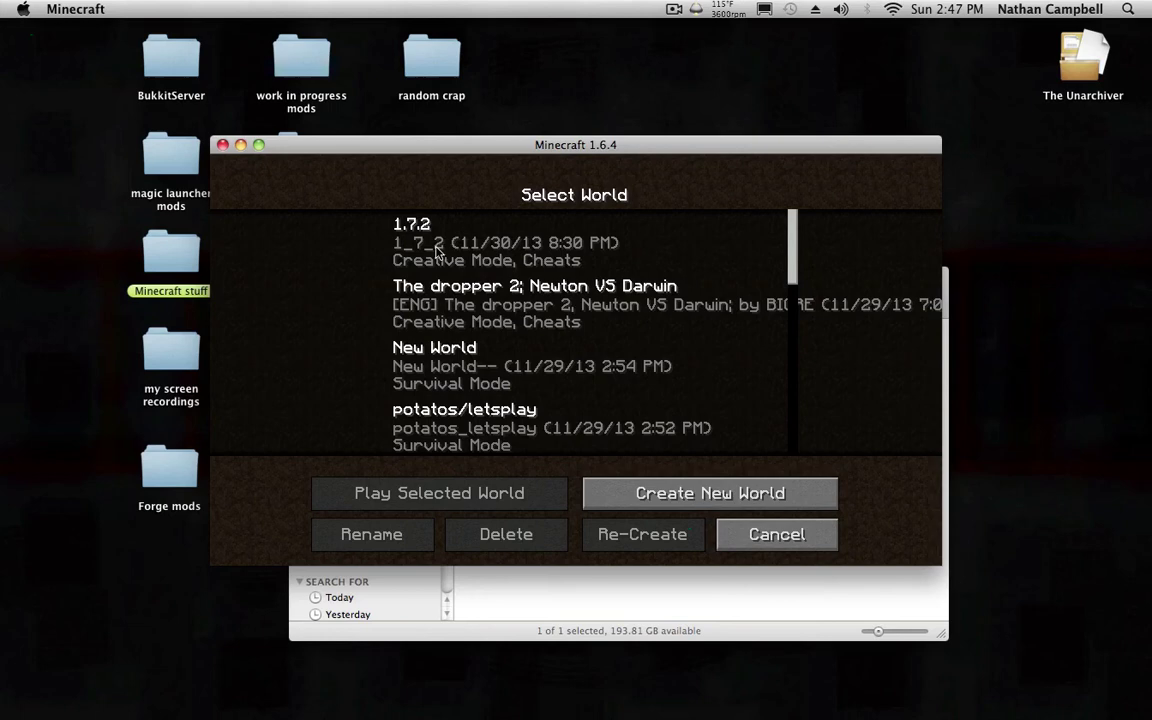
pyautogui.click(465, 248)
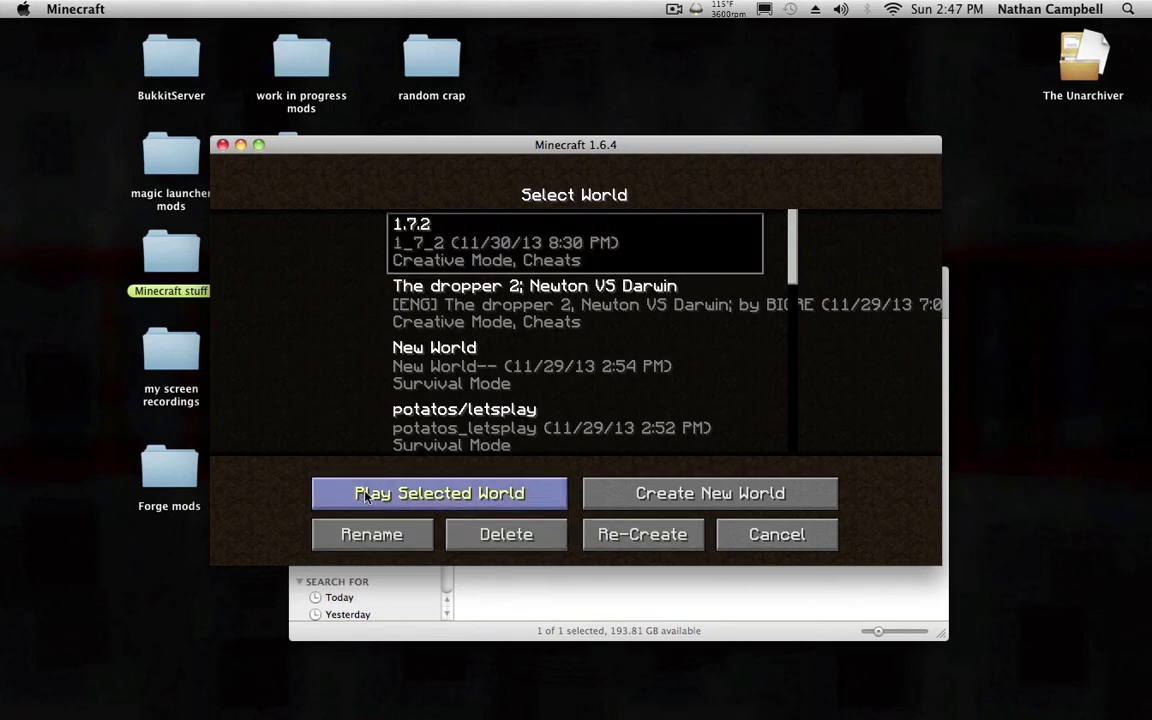
pyautogui.scroll(-5, 540, 345)
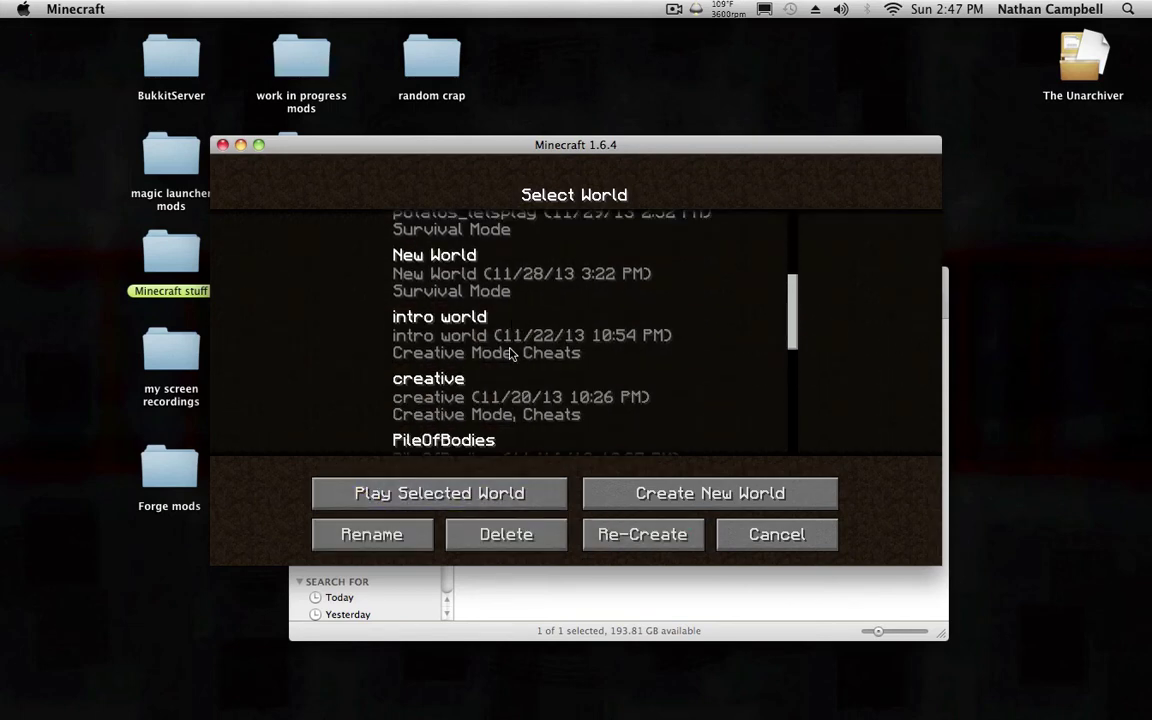
pyautogui.scroll(-6, 505, 350)
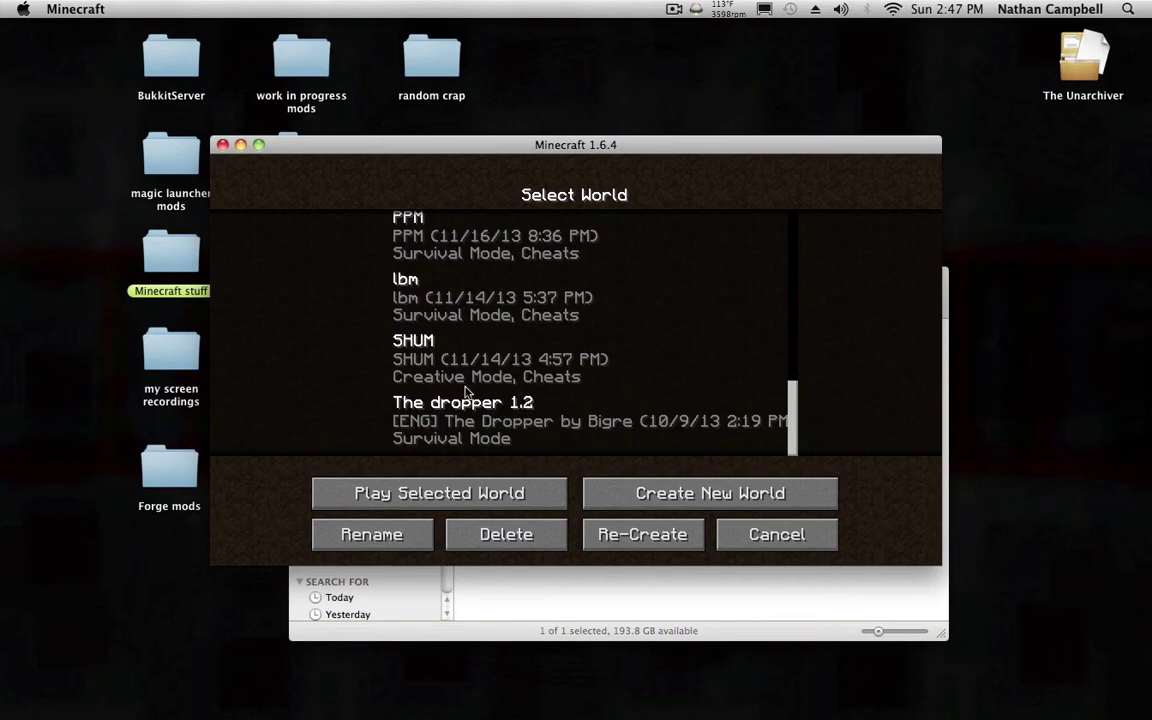
pyautogui.click(420, 358)
pyautogui.click(360, 493)
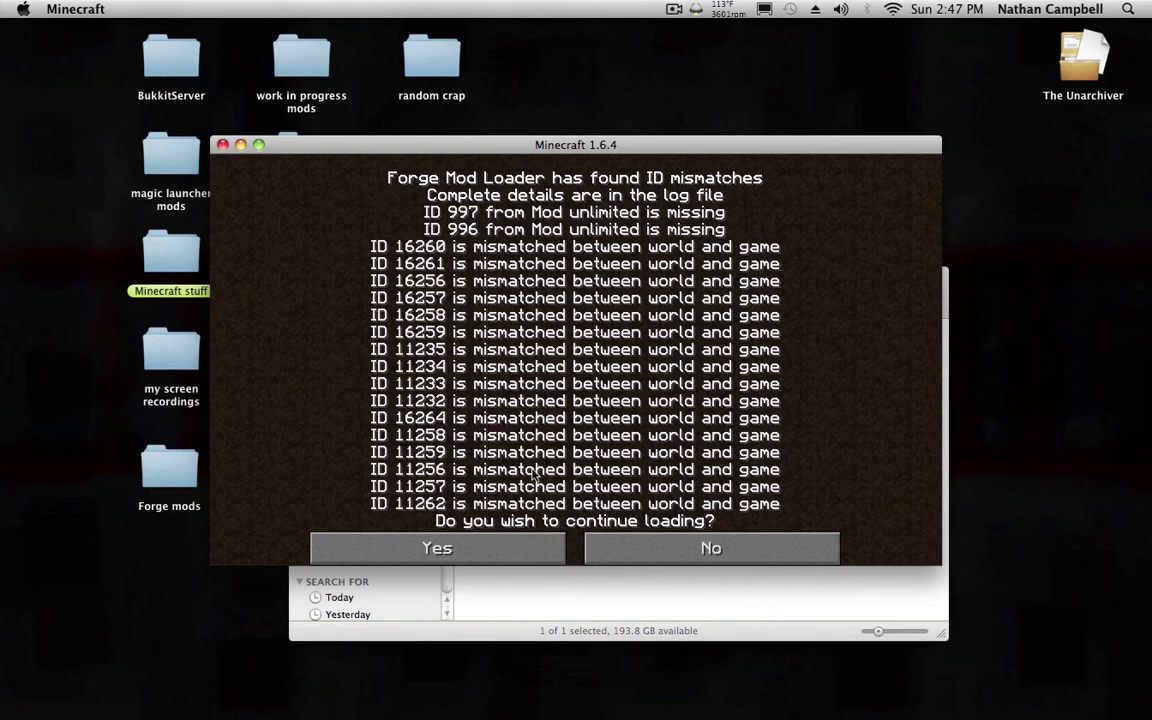
pyautogui.click(473, 555)
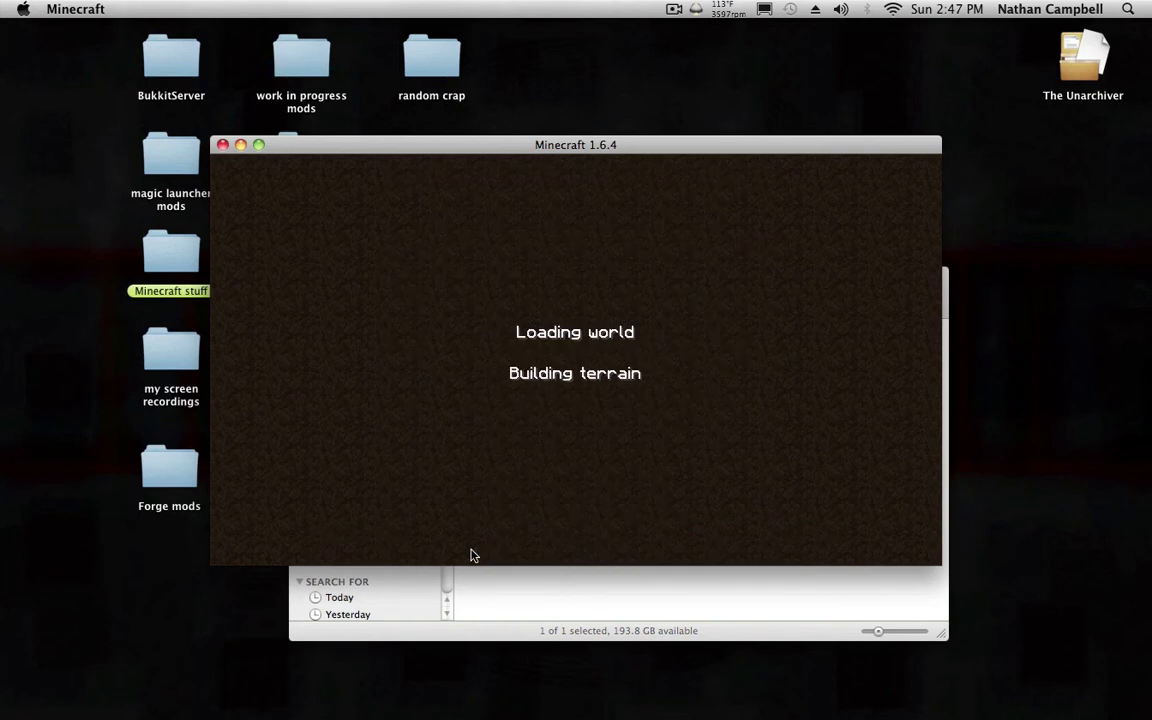
pyautogui.moveTo(572, 148); pyautogui.dragTo(578, 59)
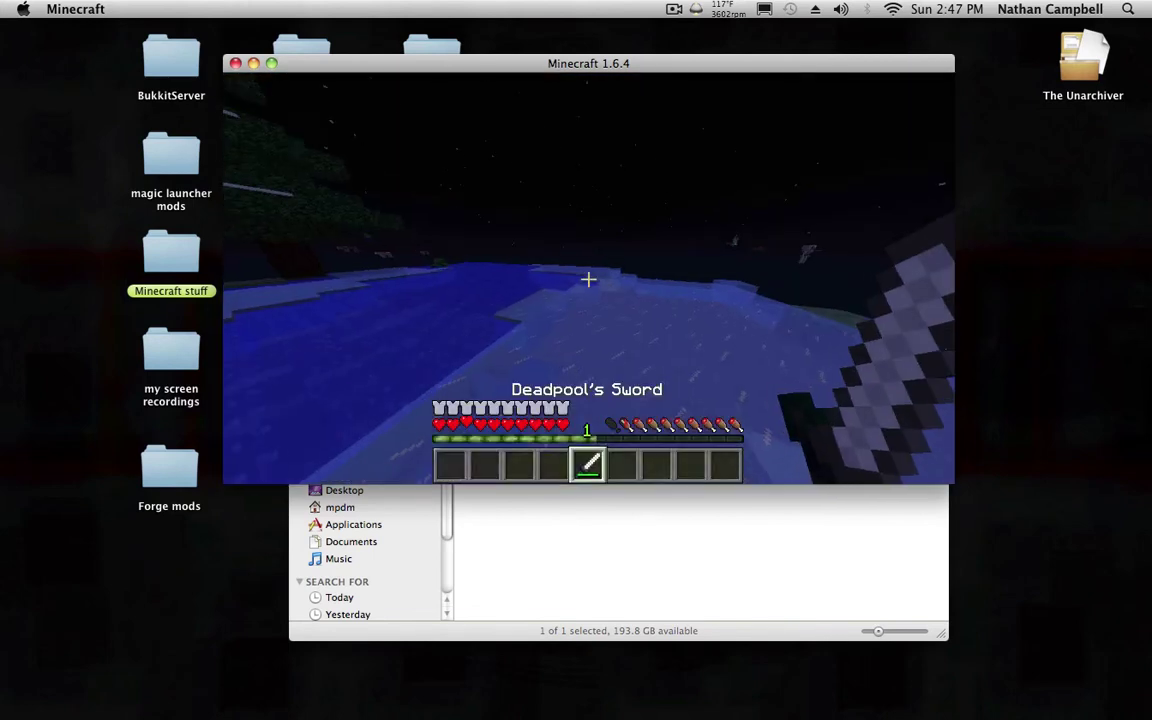
# Step: Check the equipped armour in the inventory and swing Deadpool's Sword in the world
pyautogui.press('e')
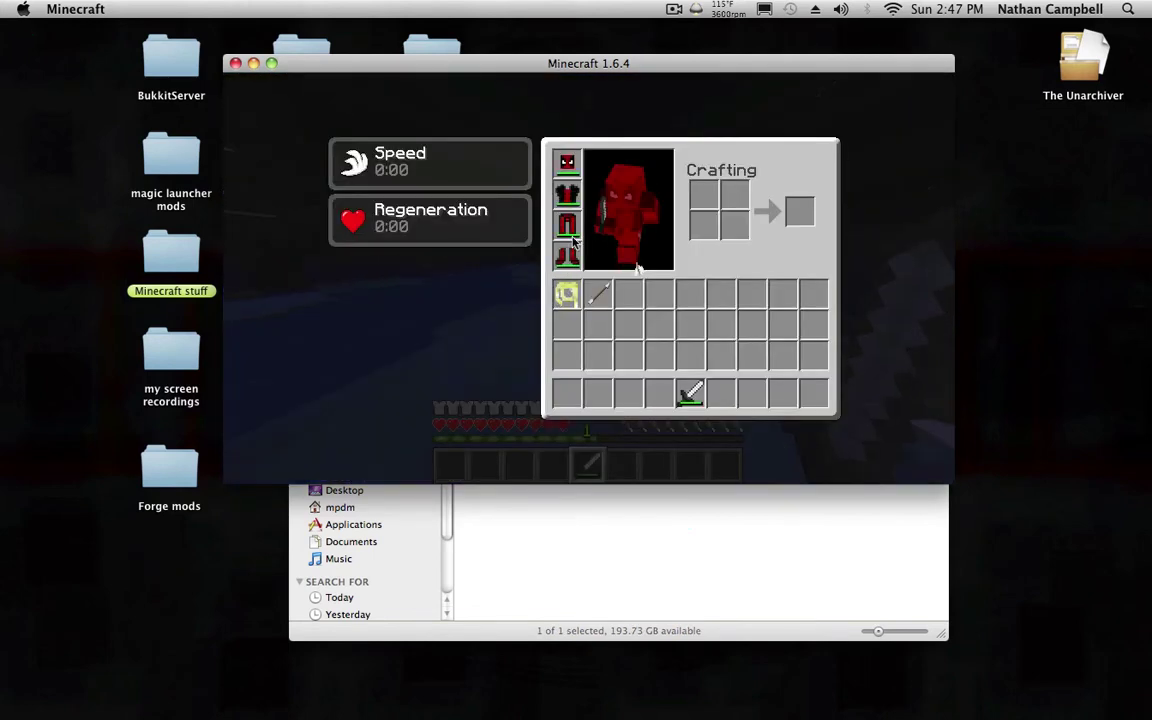
pyautogui.press('e')
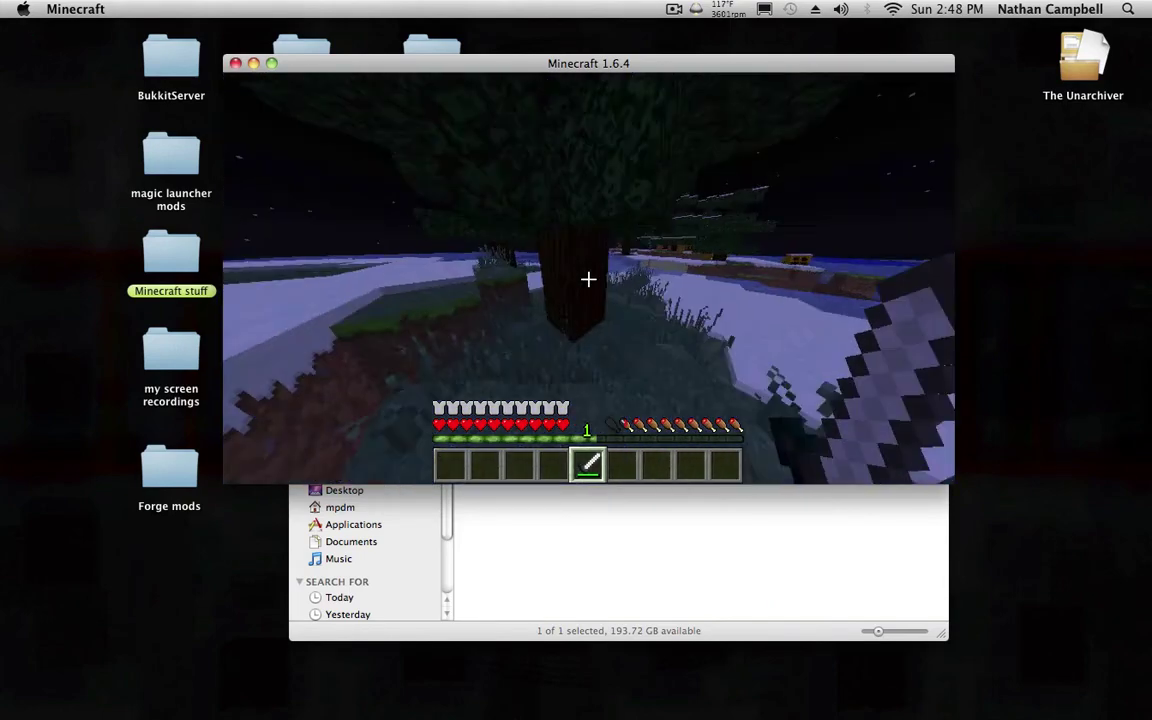
pyautogui.click(588, 280)
pyautogui.click(588, 280)
pyautogui.click(588, 280)
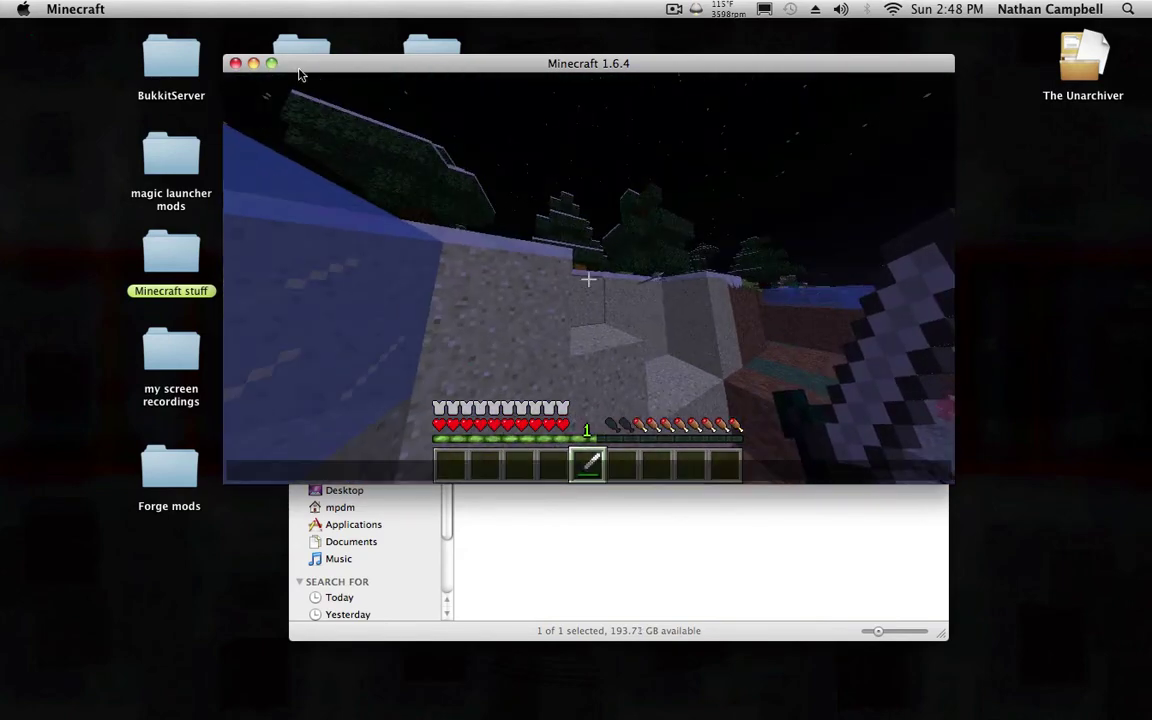
# Step: Enlarge the game window and try Deadpool's Sword on the mobs while moving across the snow and ice
pyautogui.press('F11')
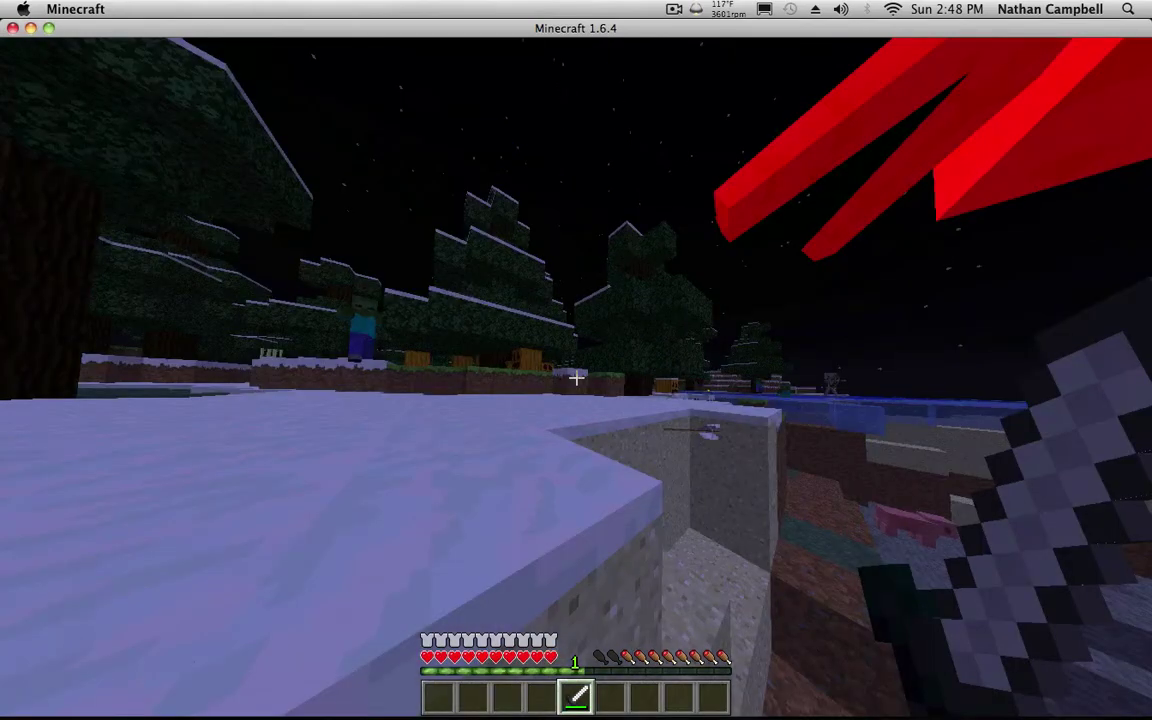
pyautogui.click(576, 377)
pyautogui.click(576, 377)
pyautogui.click(576, 377)
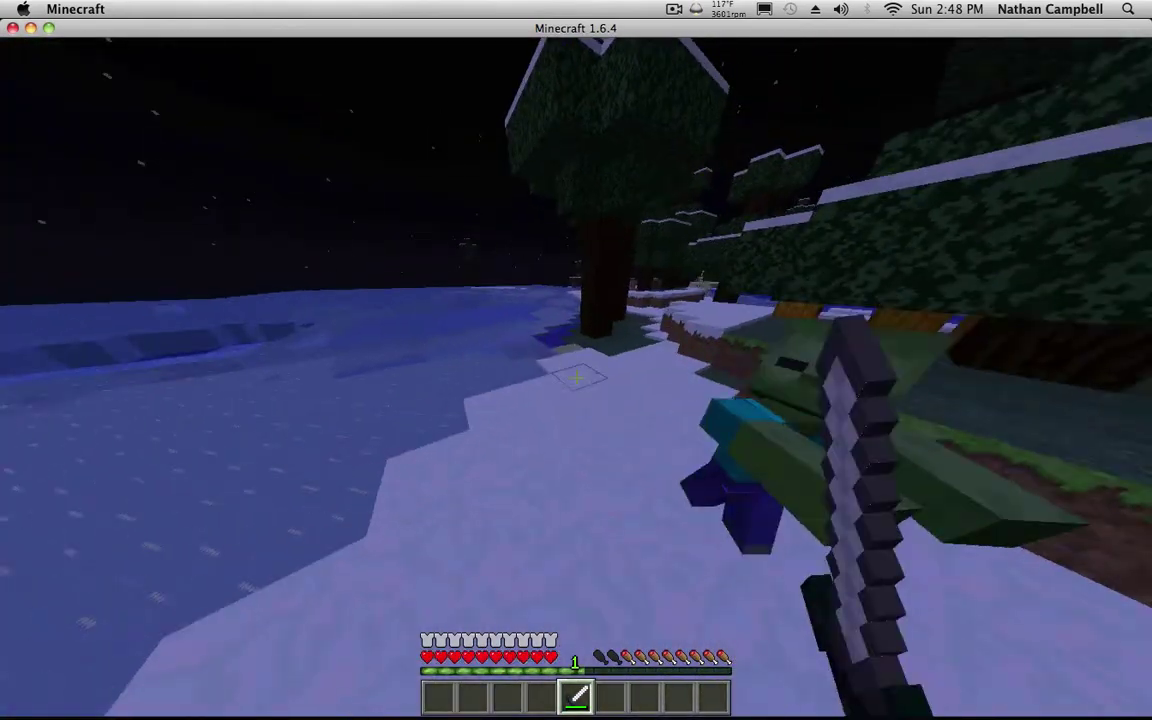
pyautogui.click(576, 377)
pyautogui.press('w')
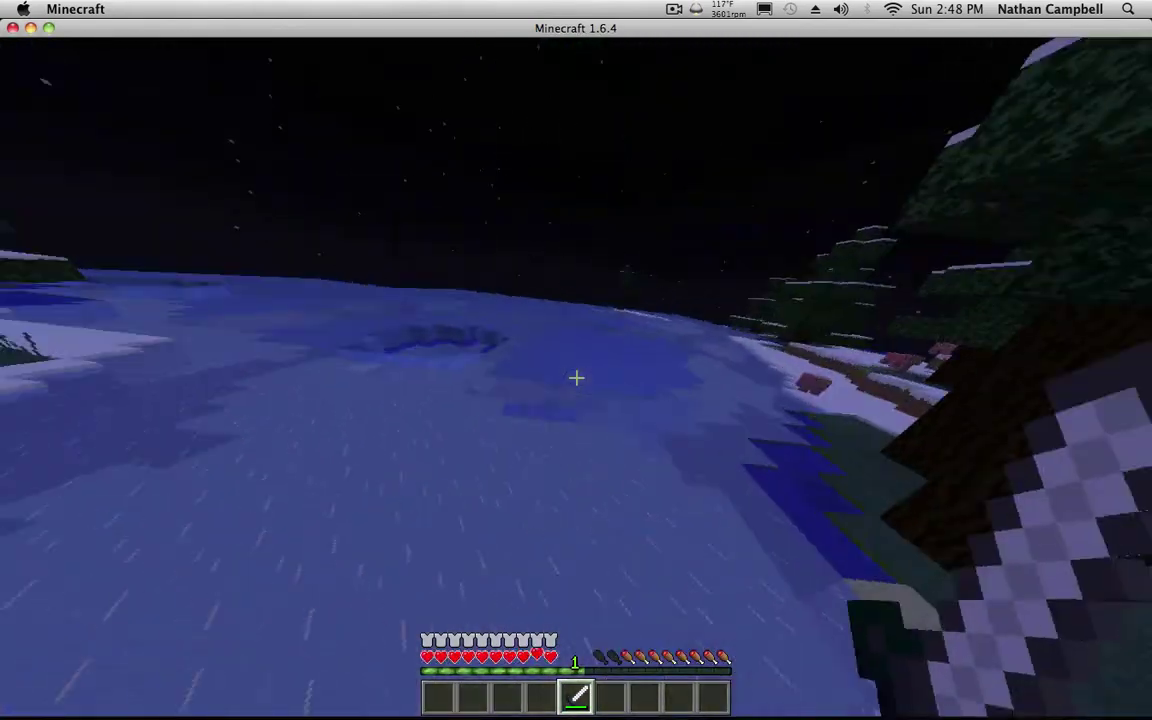
pyautogui.press('w')
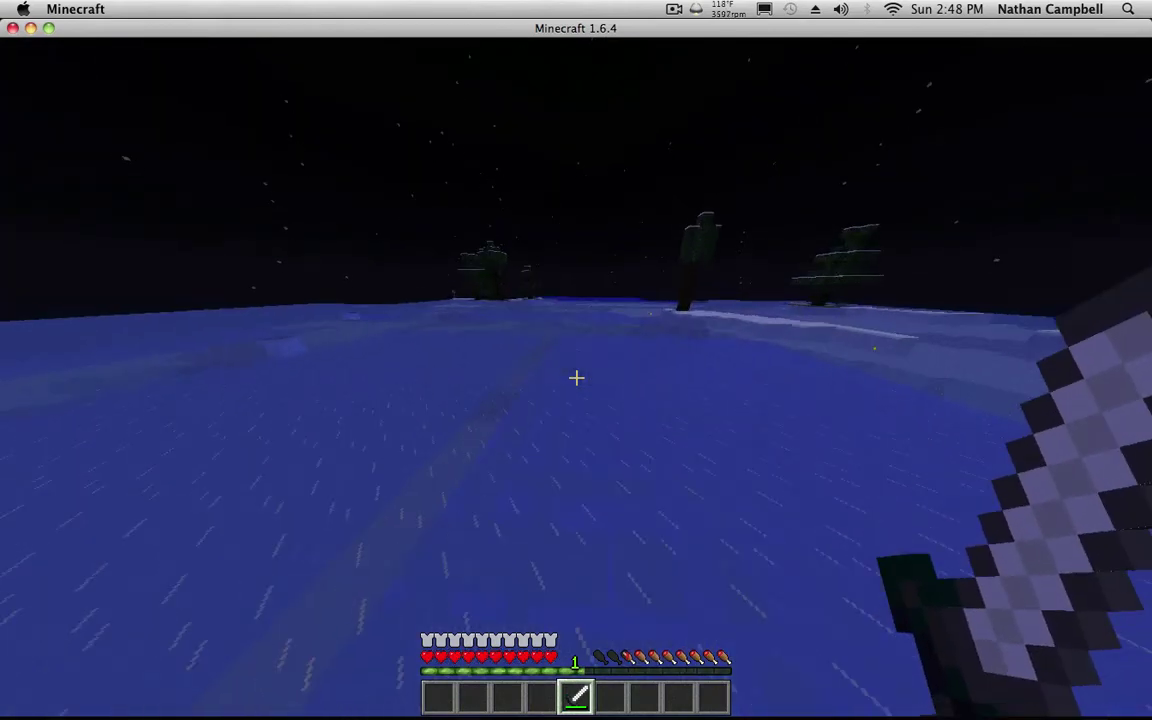
pyautogui.click(576, 377)
pyautogui.press('s')
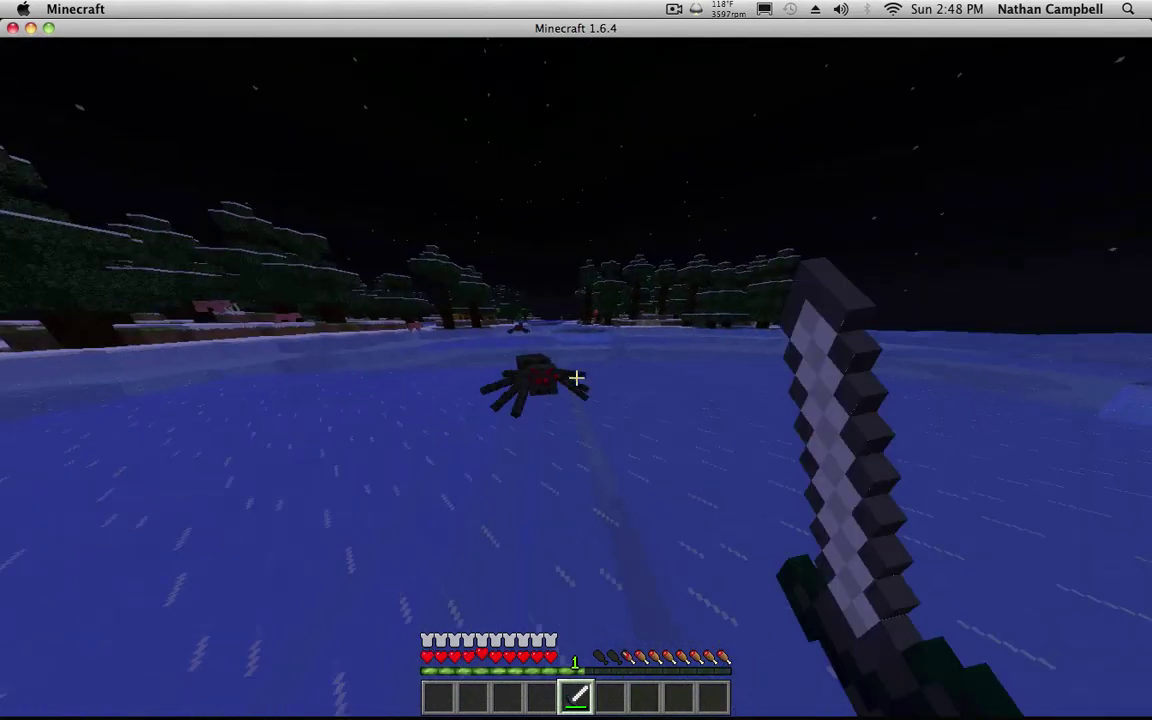
pyautogui.press('e')
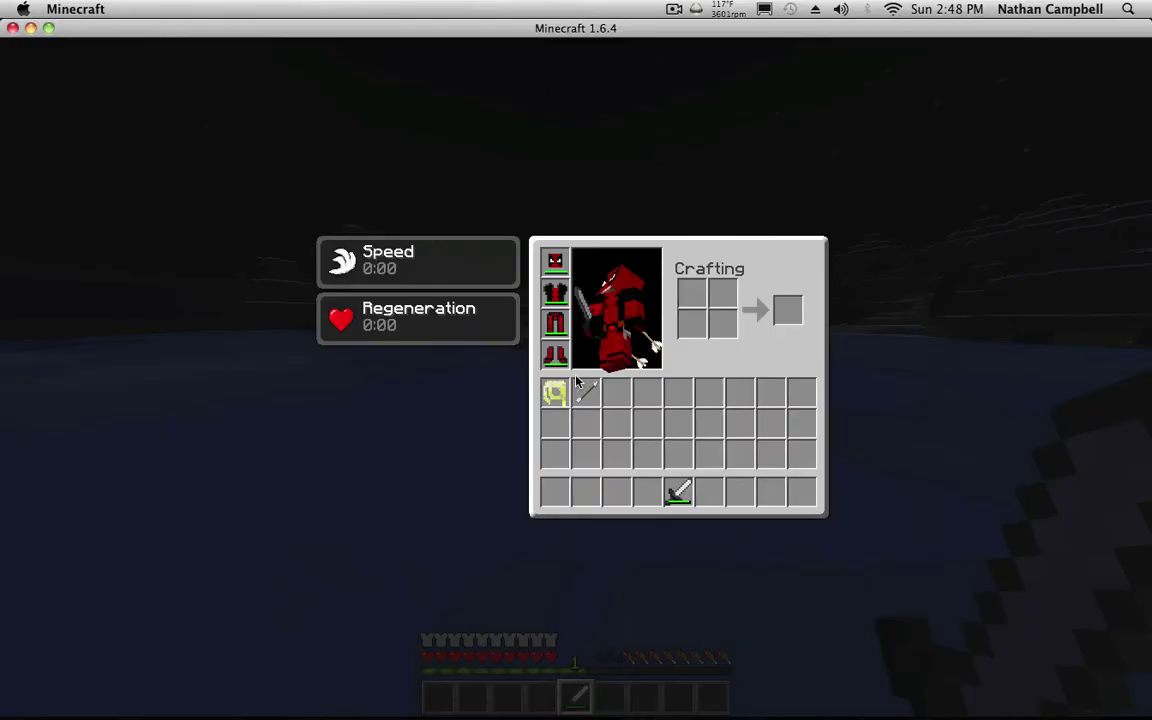
pyautogui.press('e')
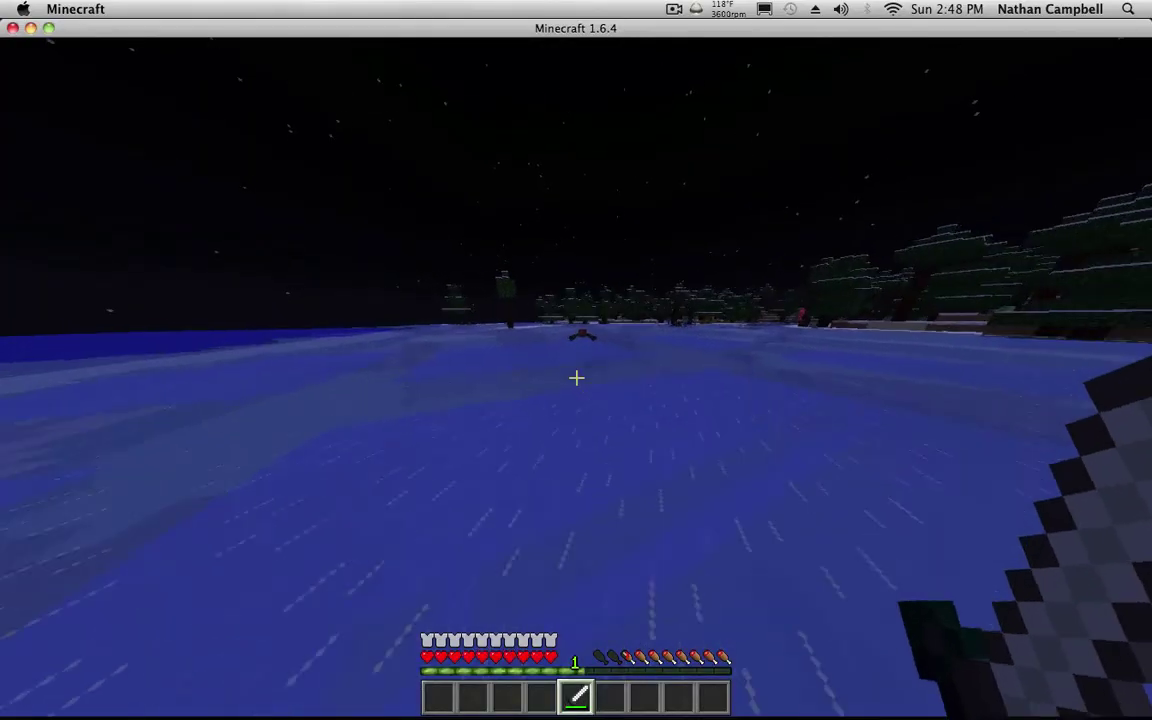
pyautogui.write('/gandnie')
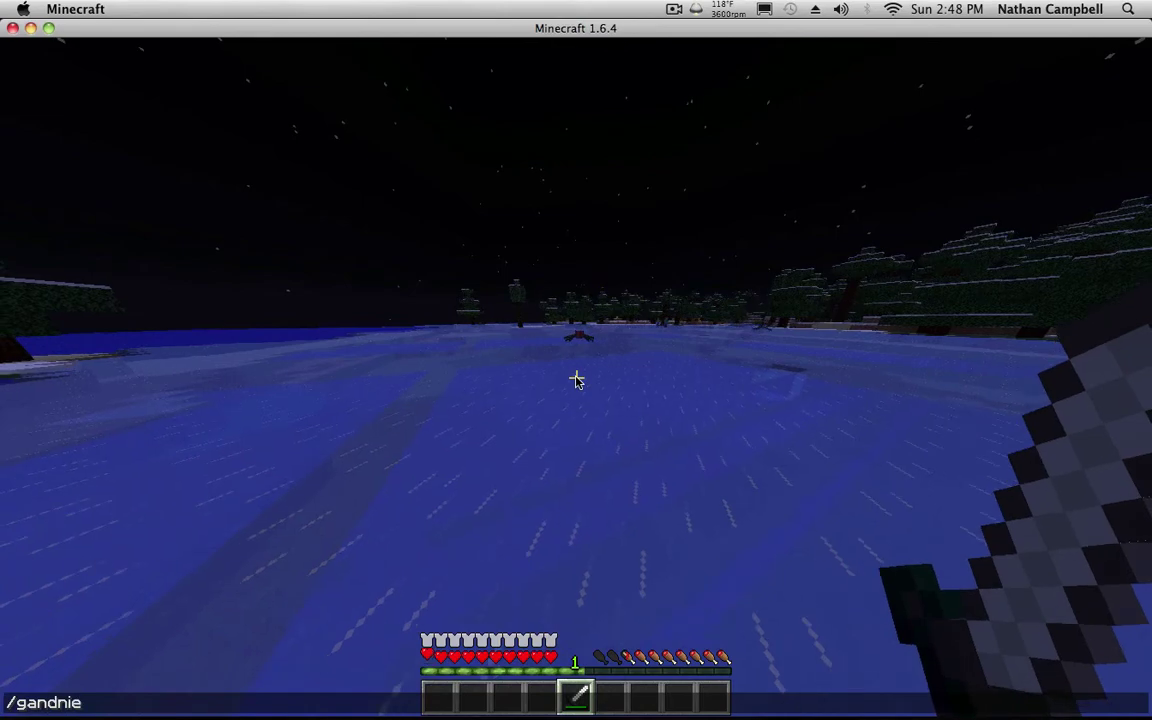
pyautogui.press('Escape')
pyautogui.press('/')
pyautogui.write('gma')
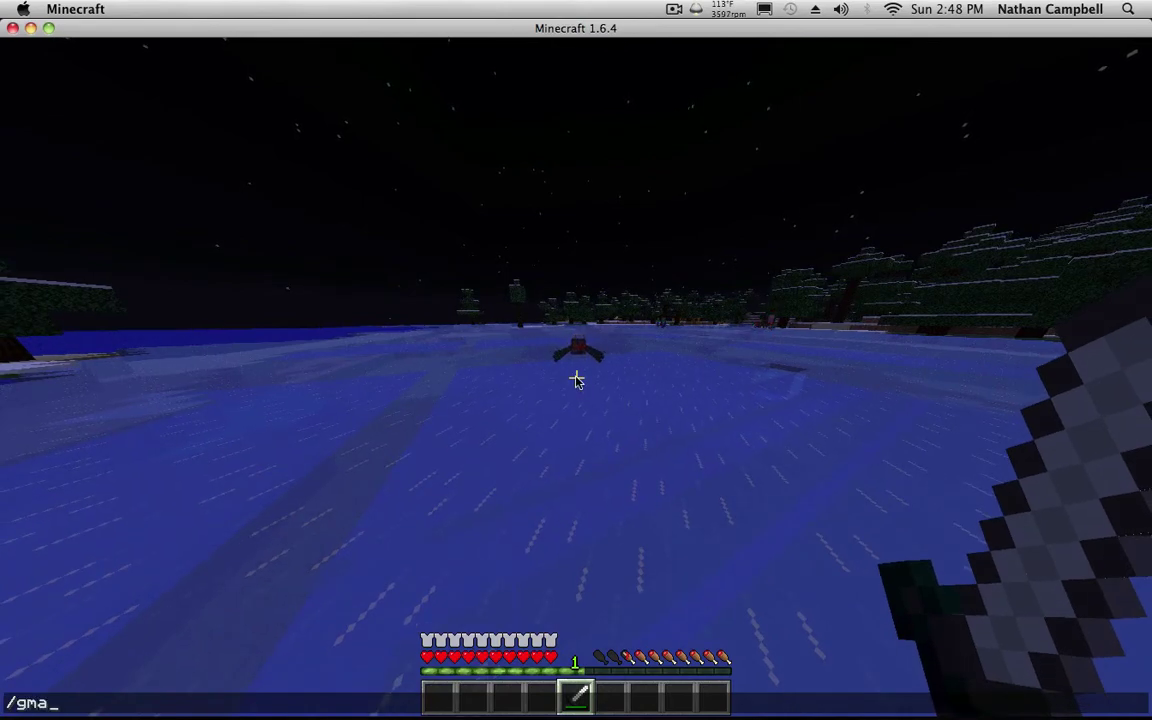
pyautogui.press('Escape')
# Step: Switch the player to creative mode with the command /gamemode 1
pyautogui.press('/')
pyautogui.write('gamemode 1')
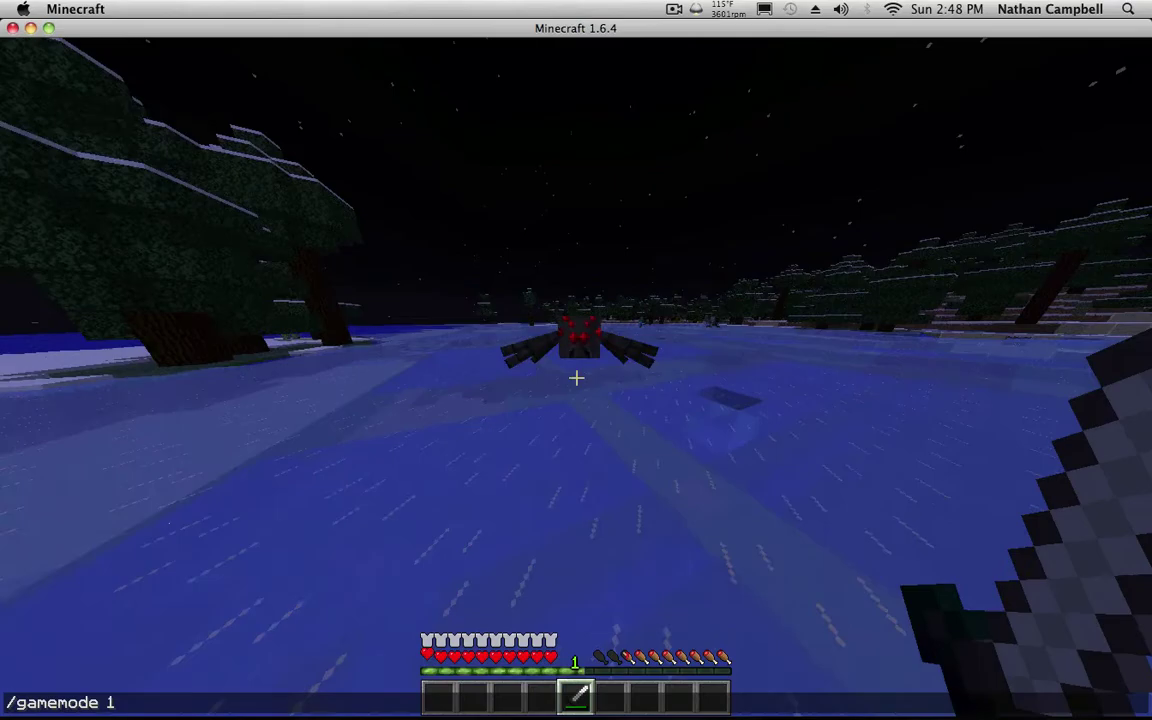
pyautogui.press('Return')
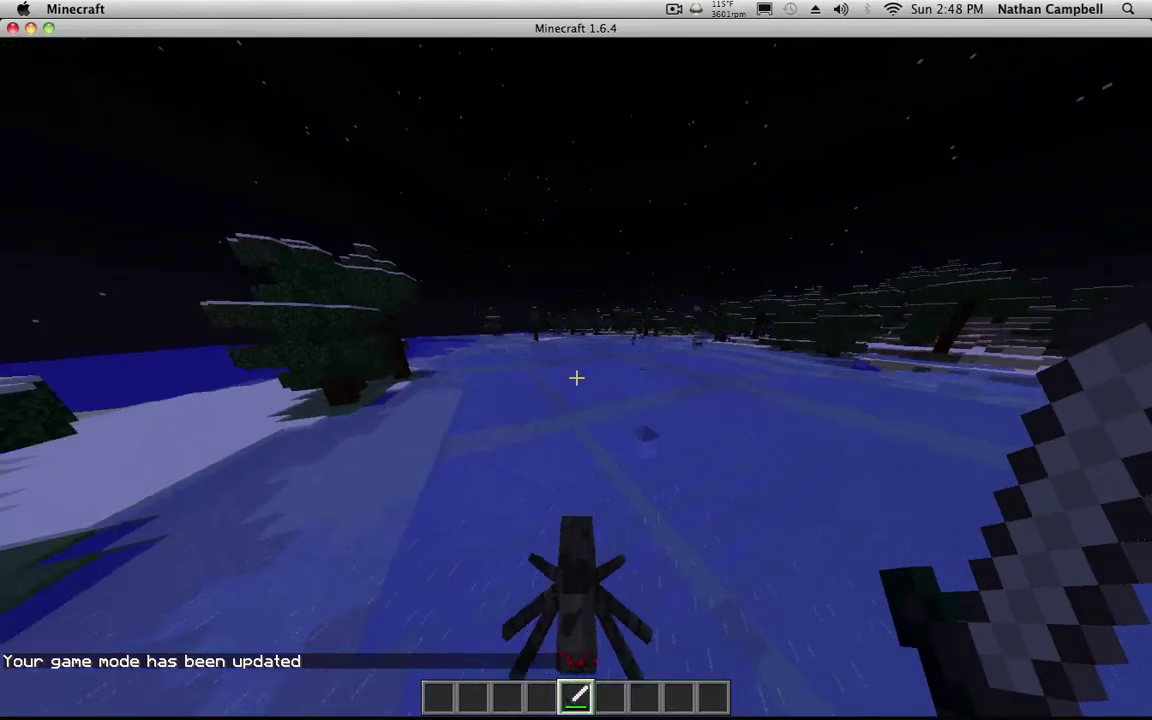
# Step: Browse the DC Heroes items on page 2 of the creative inventory
pyautogui.press('e')
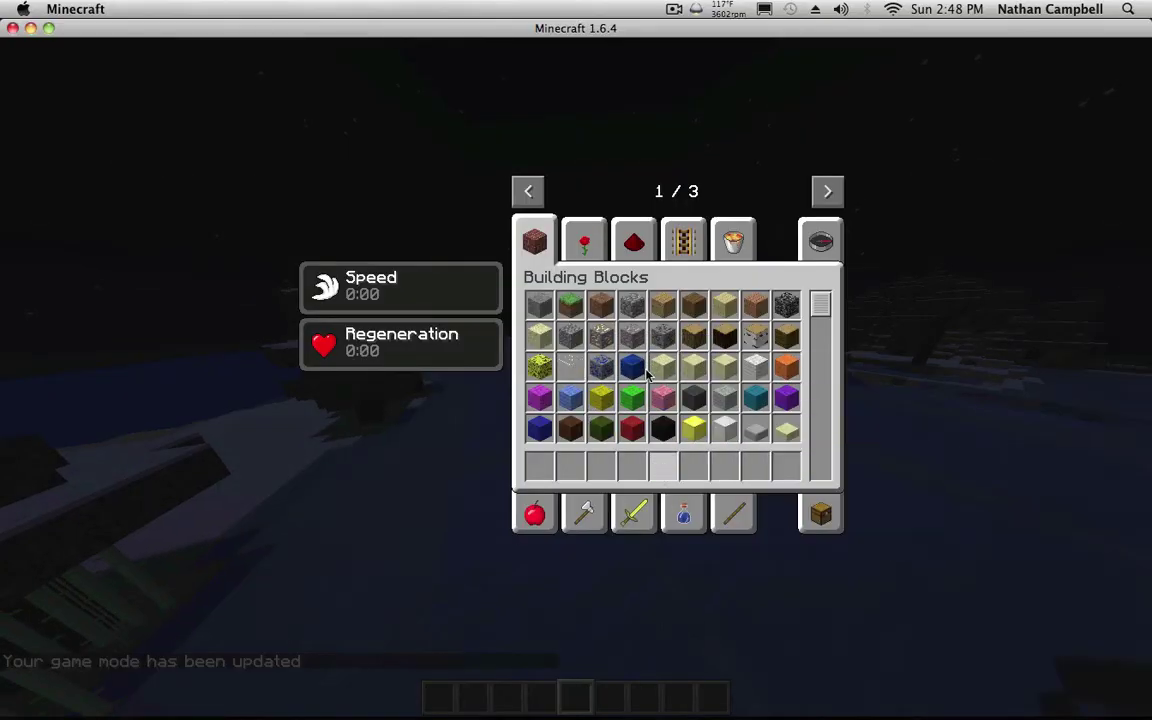
pyautogui.click(822, 190)
pyautogui.click(818, 188)
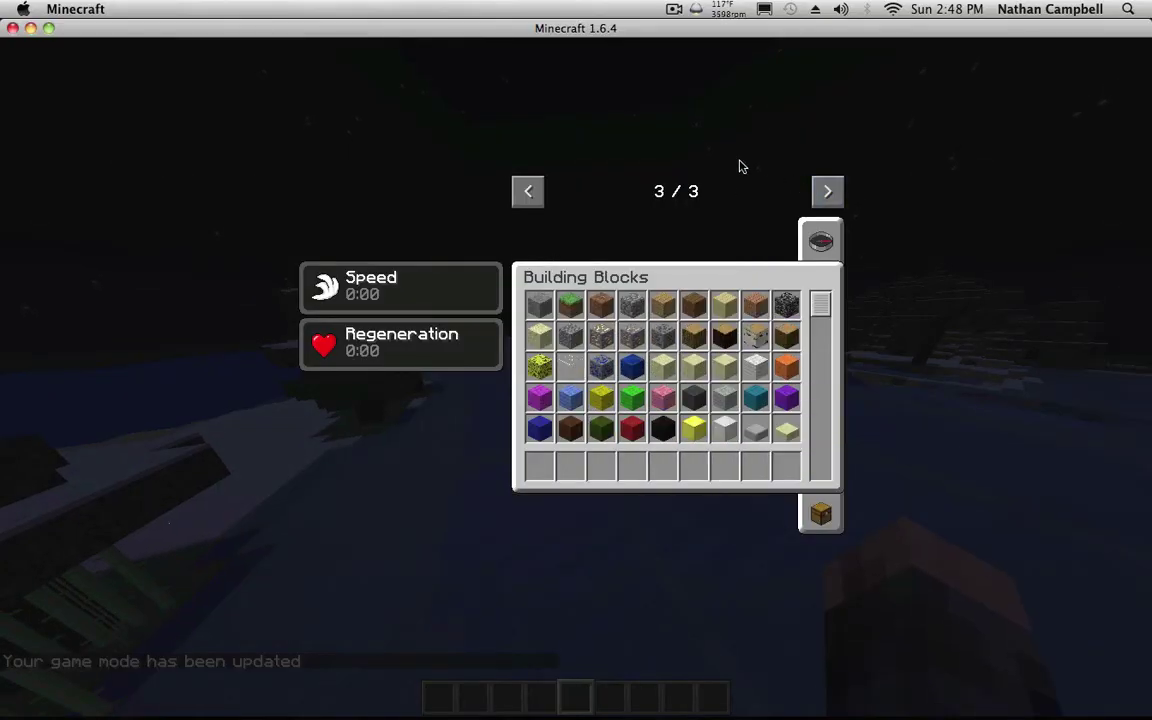
pyautogui.click(525, 190)
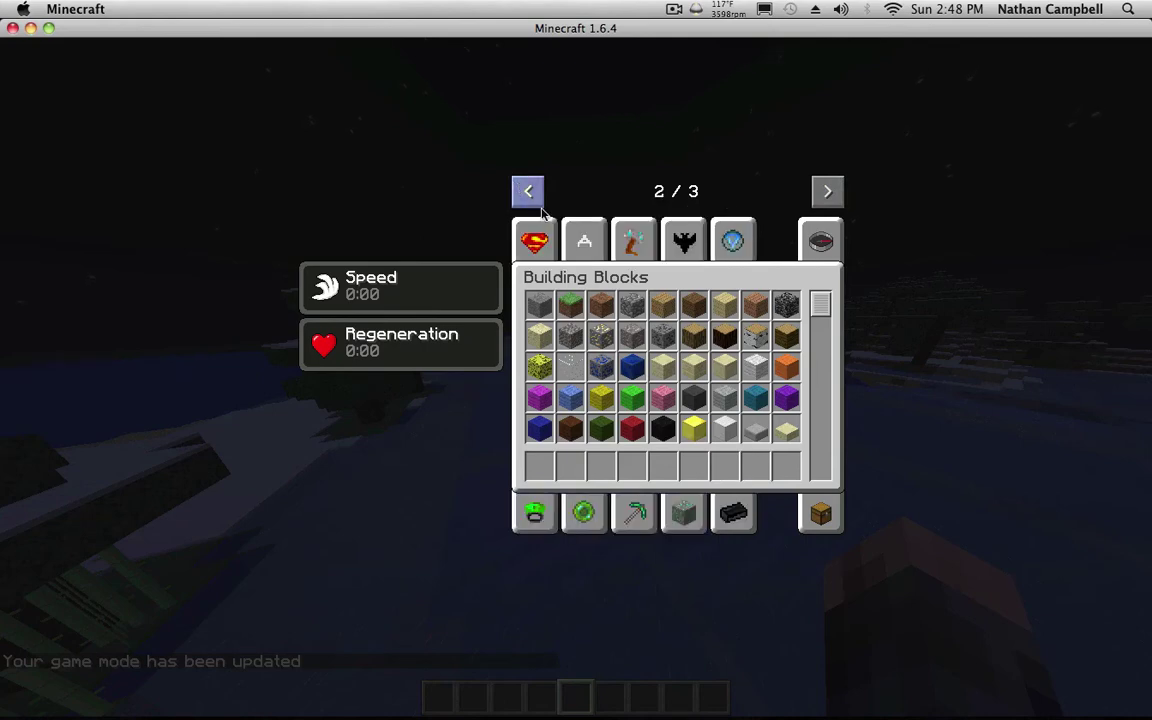
pyautogui.click(534, 241)
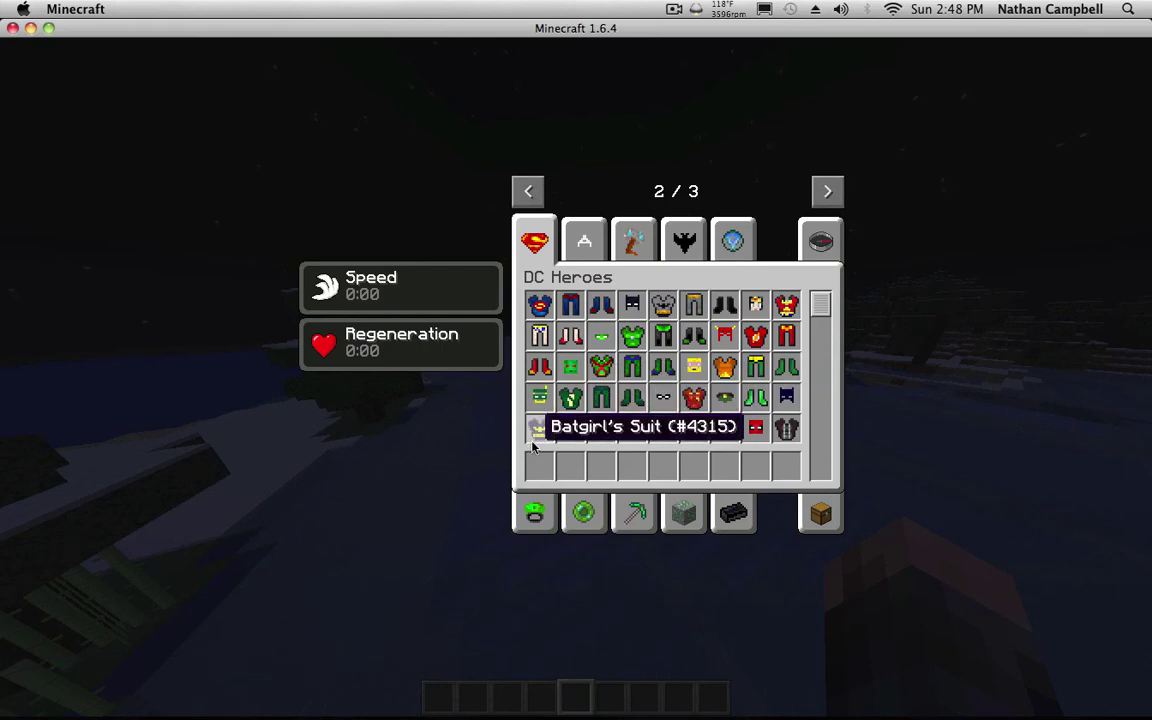
pyautogui.scroll(-1, 710, 333)
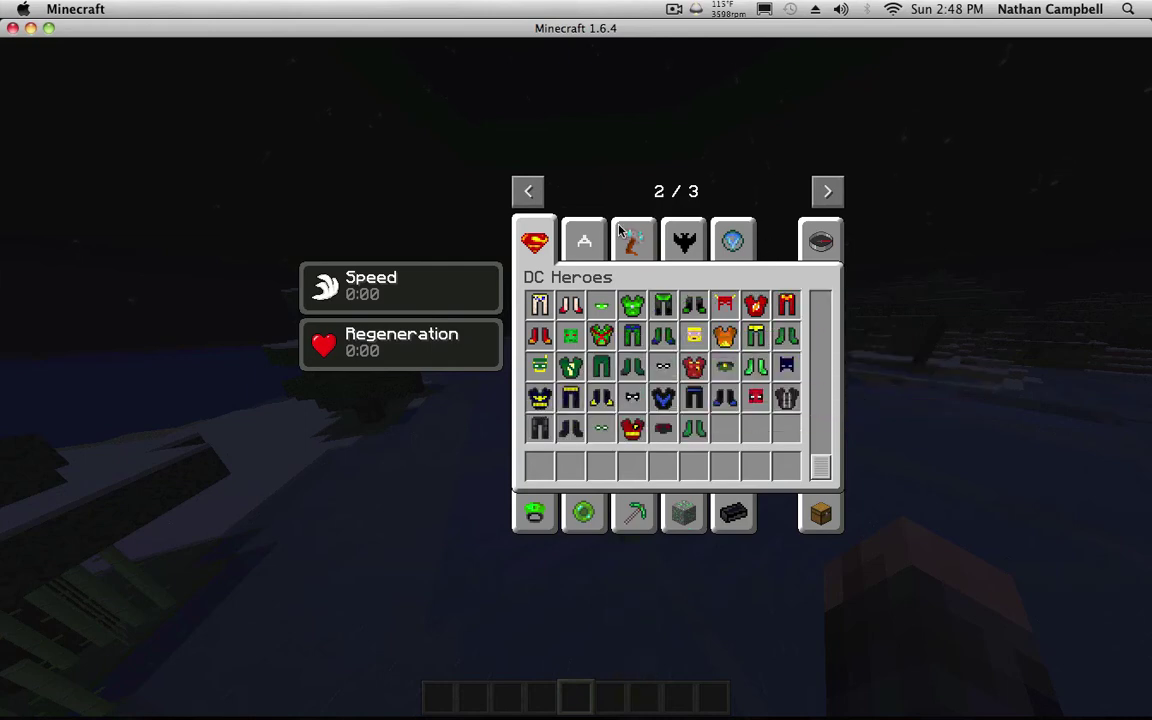
# Step: Place Ant-Man's boots, leggings, suit and helmet from the Marvel Heroes items into the first four hotbar slots
pyautogui.click(586, 238)
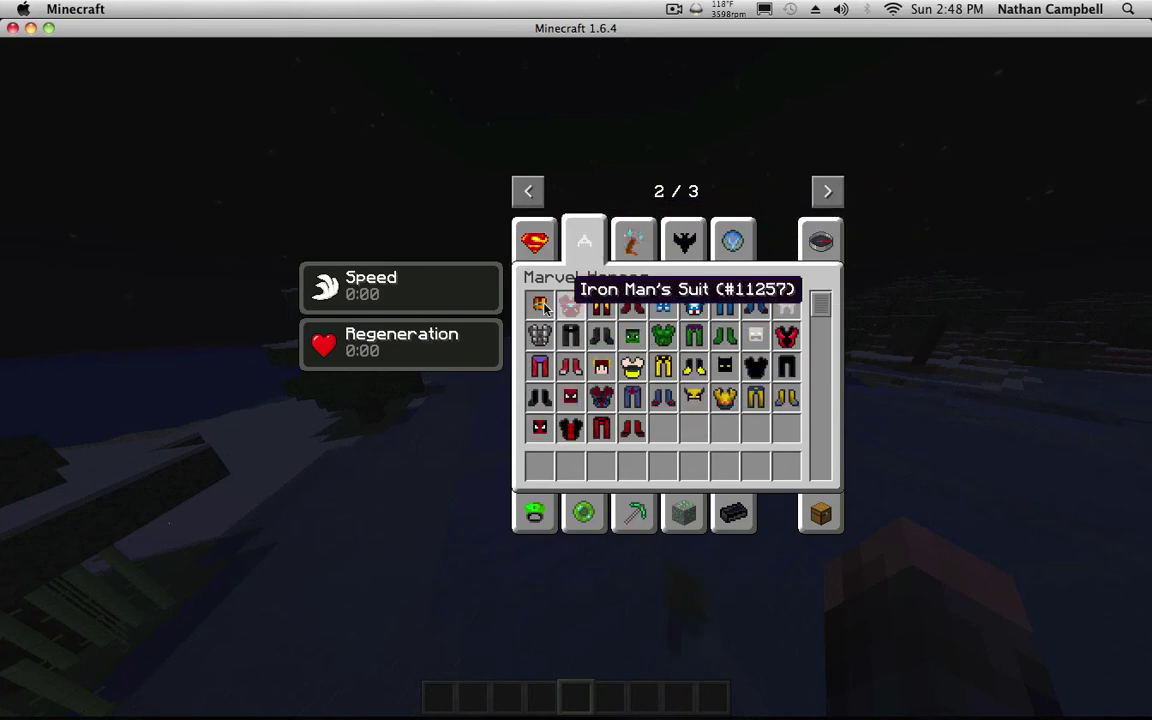
pyautogui.click(570, 368)
pyautogui.click(539, 461)
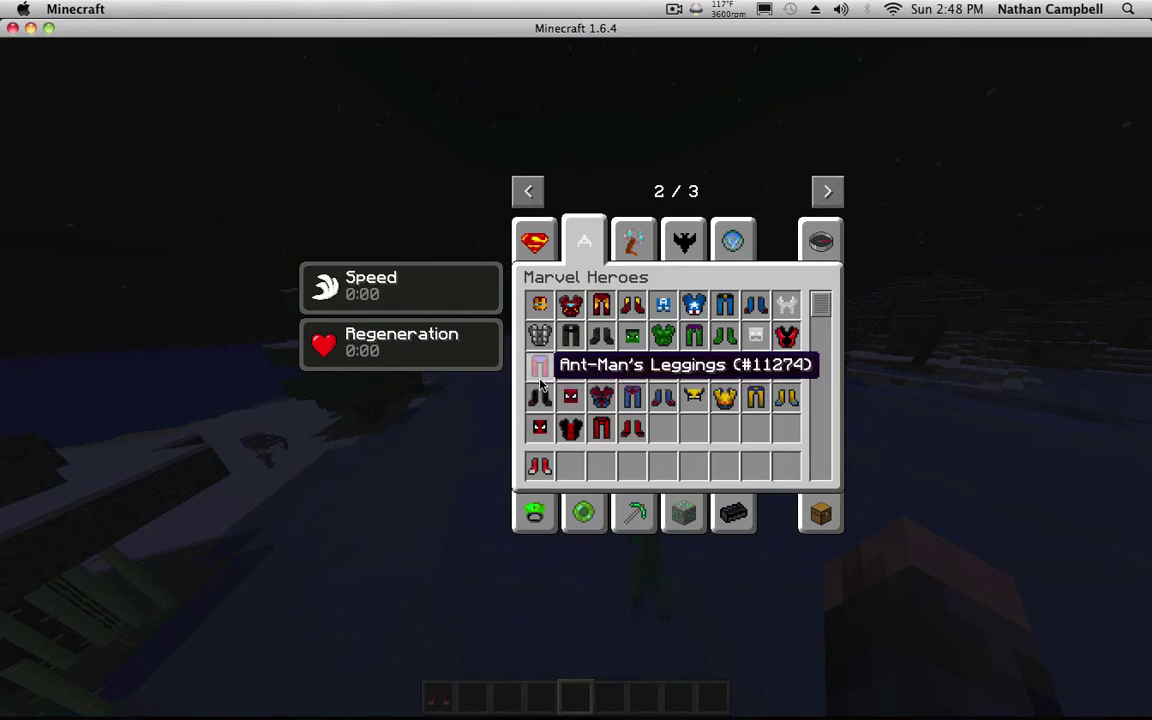
pyautogui.click(539, 367)
pyautogui.click(570, 465)
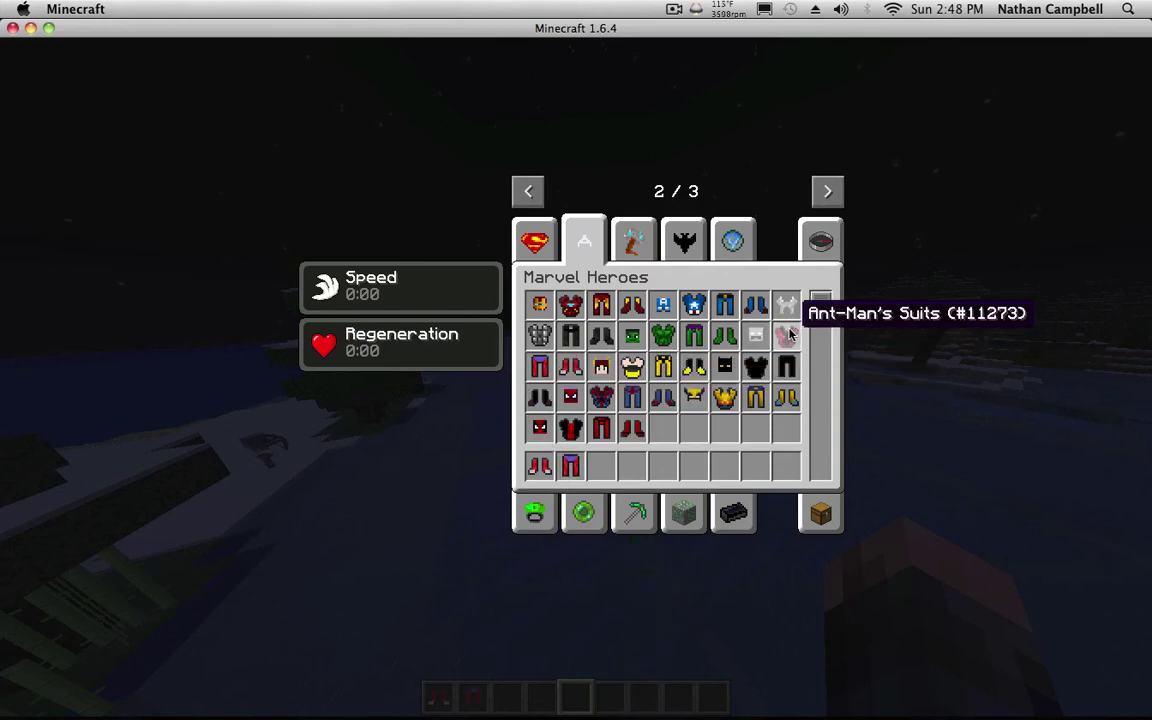
pyautogui.click(789, 335)
pyautogui.click(601, 465)
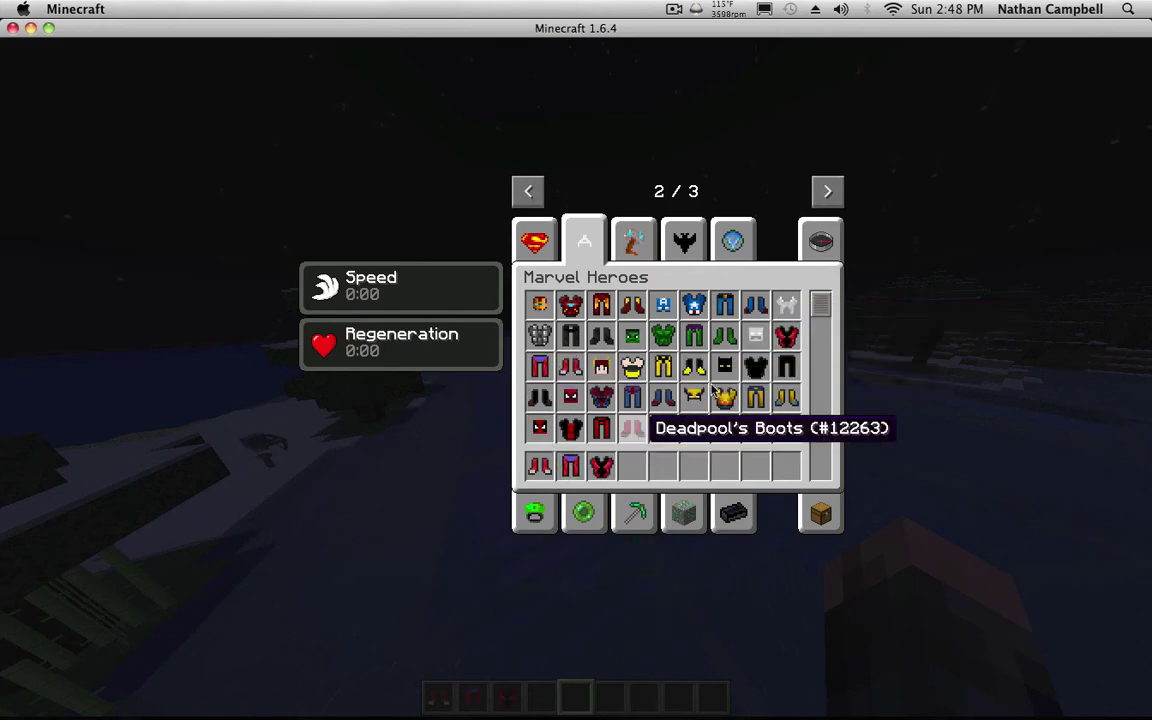
pyautogui.click(752, 334)
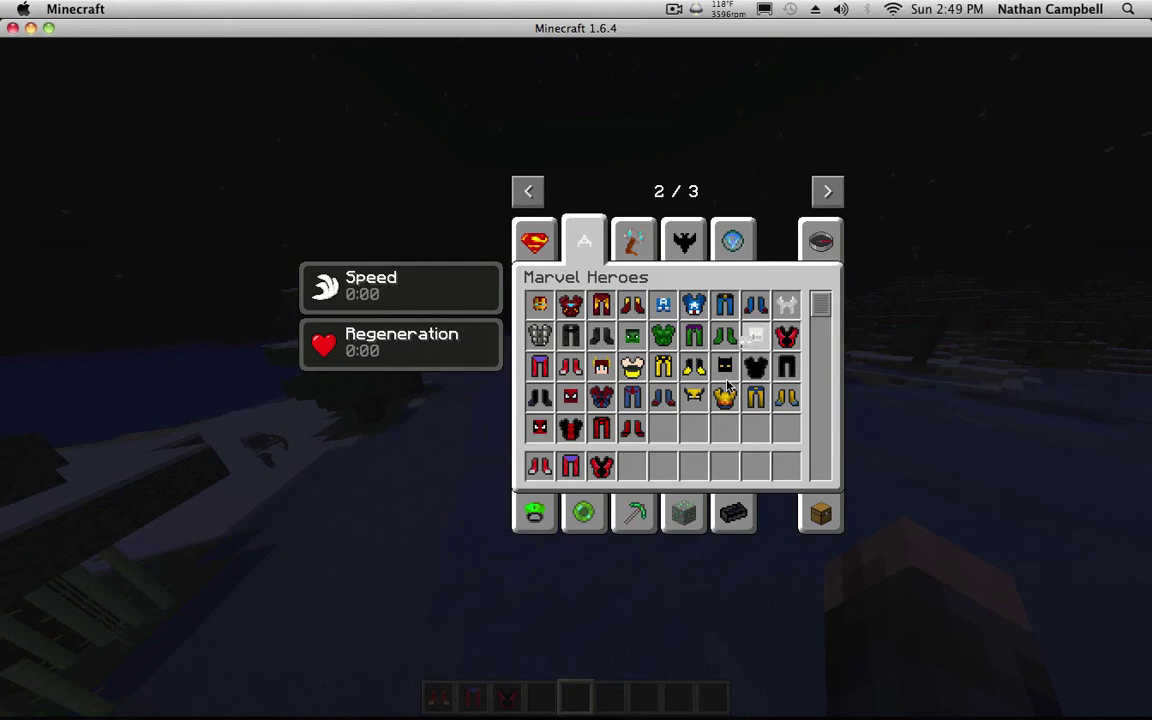
pyautogui.click(632, 463)
# Step: Take off all four pieces of Deadpool's armour and store them in the player inventory
pyautogui.click(821, 513)
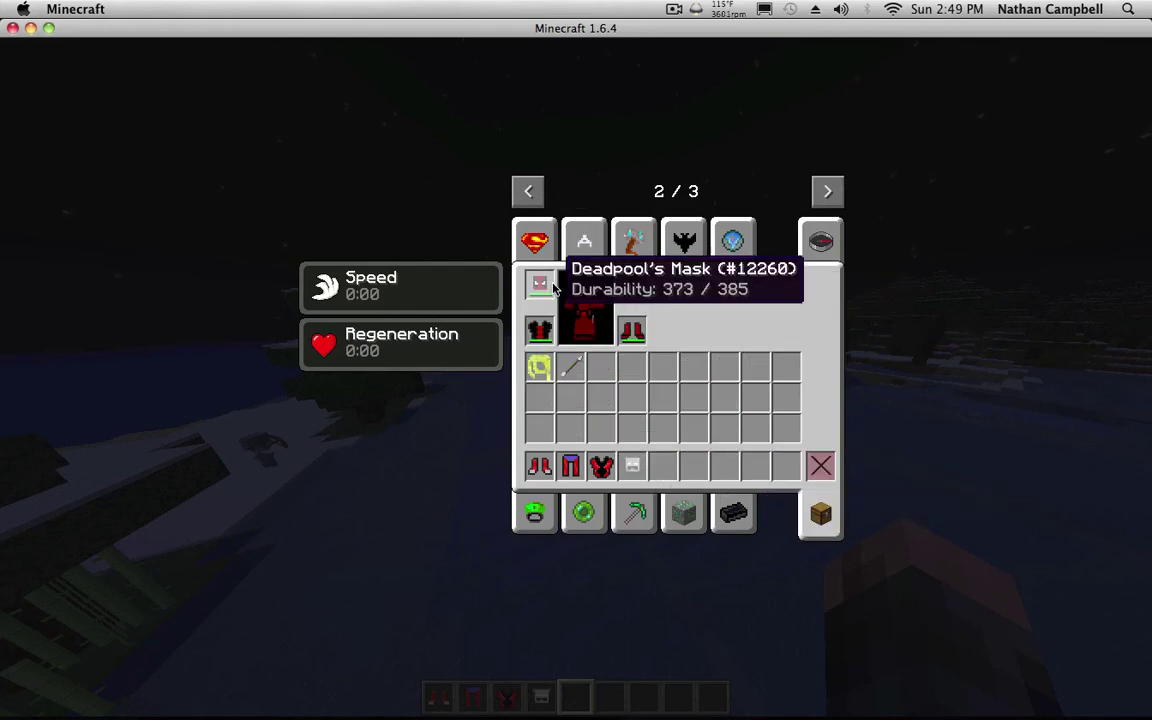
pyautogui.keyDown('shift'); pyautogui.click(539, 285); pyautogui.keyUp('shift')
pyautogui.keyDown('shift'); pyautogui.click(539, 330); pyautogui.keyUp('shift')
pyautogui.keyDown('shift'); pyautogui.click(632, 330); pyautogui.keyUp('shift')
pyautogui.keyDown('shift'); pyautogui.click(632, 285); pyautogui.keyUp('shift')
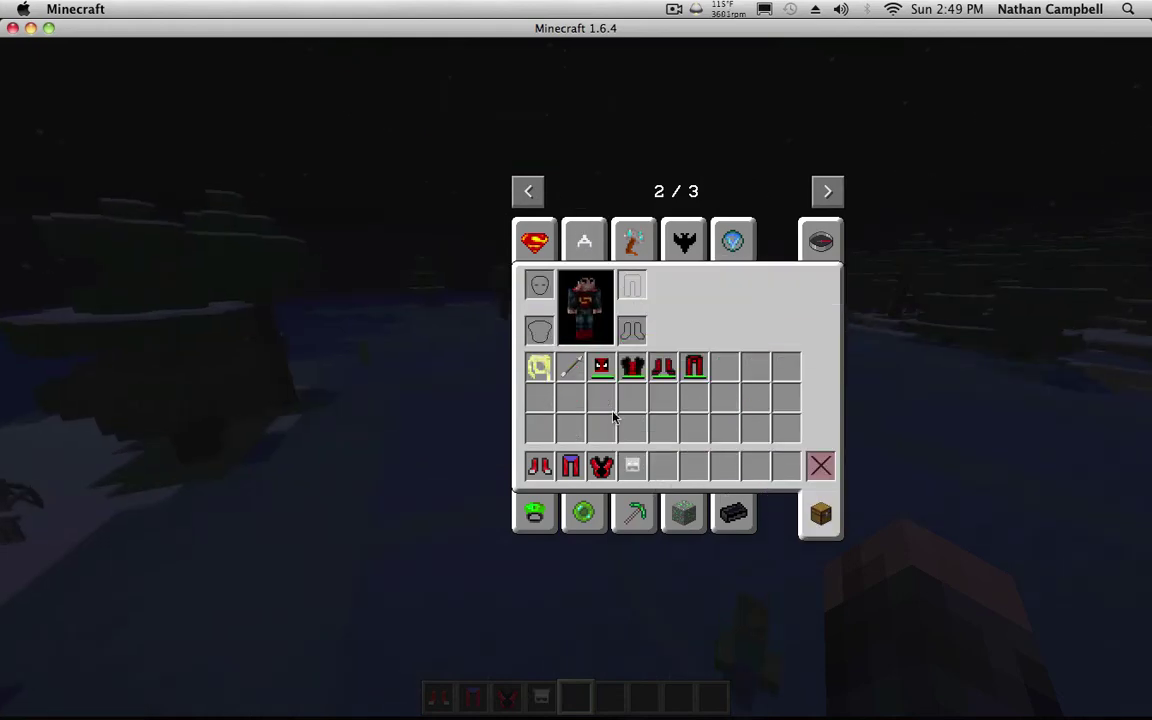
# Step: Equip the Ant-Man armour set from the hotbar and return to the world
pyautogui.keyDown('shift'); pyautogui.click(628, 465); pyautogui.keyUp('shift')
pyautogui.keyDown('shift'); pyautogui.click(596, 465); pyautogui.keyUp('shift')
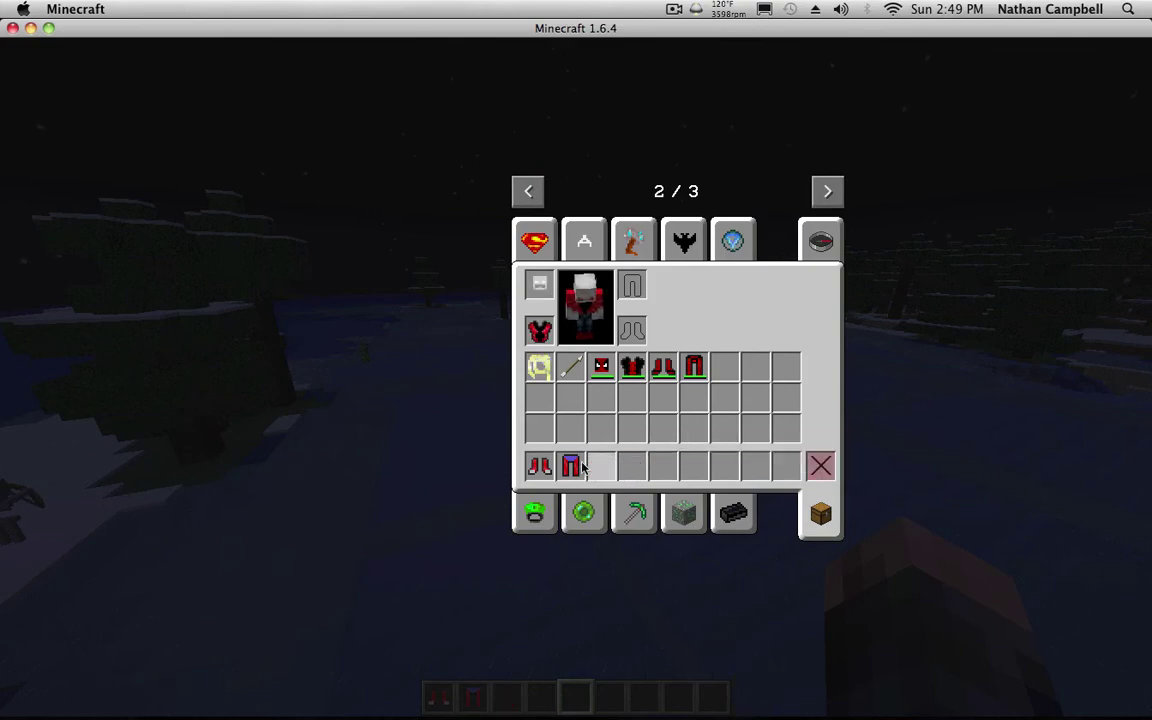
pyautogui.keyDown('shift'); pyautogui.click(578, 466); pyautogui.keyUp('shift')
pyautogui.press('e')
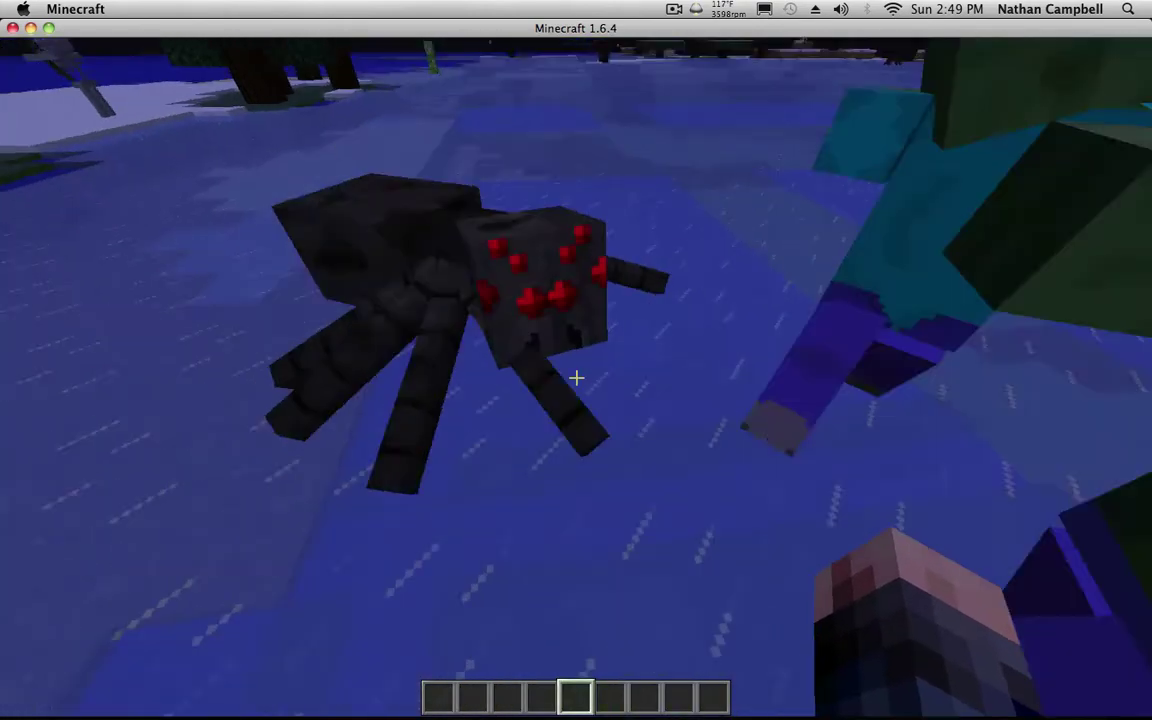
# Step: Hit the spider on the ice, and look through the Iron Man Suits, Bat-Gadgets and Superheroes Unlimited Tools items
pyautogui.click(576, 377)
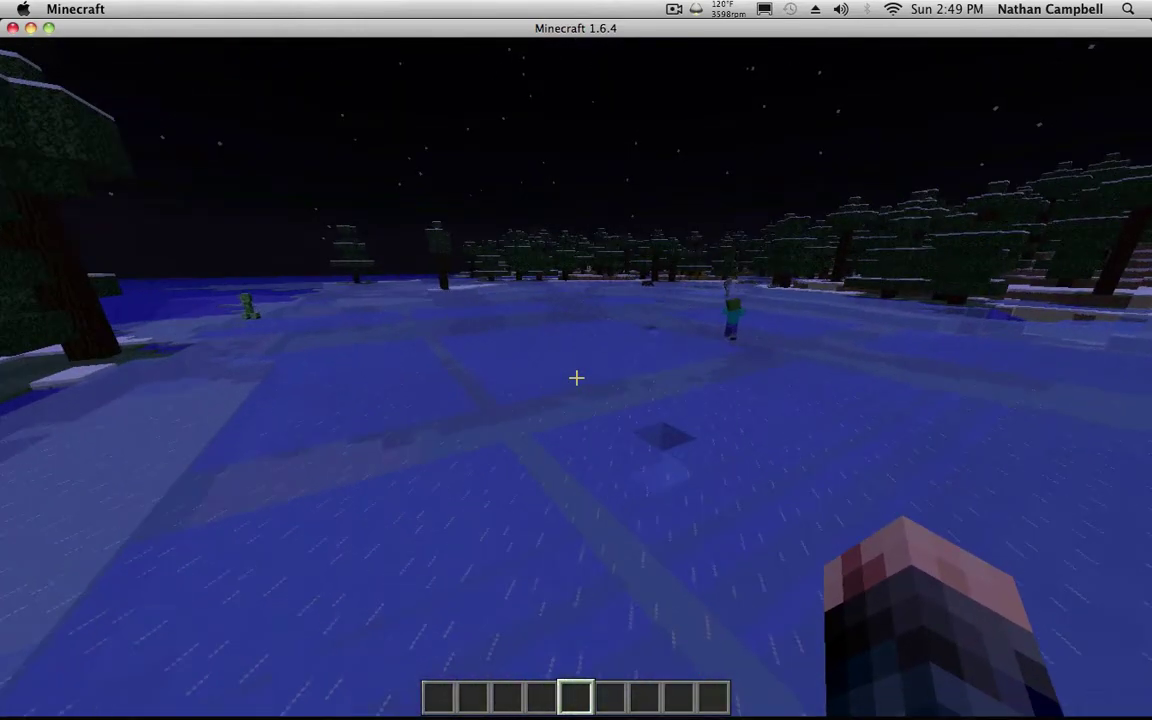
pyautogui.press('e')
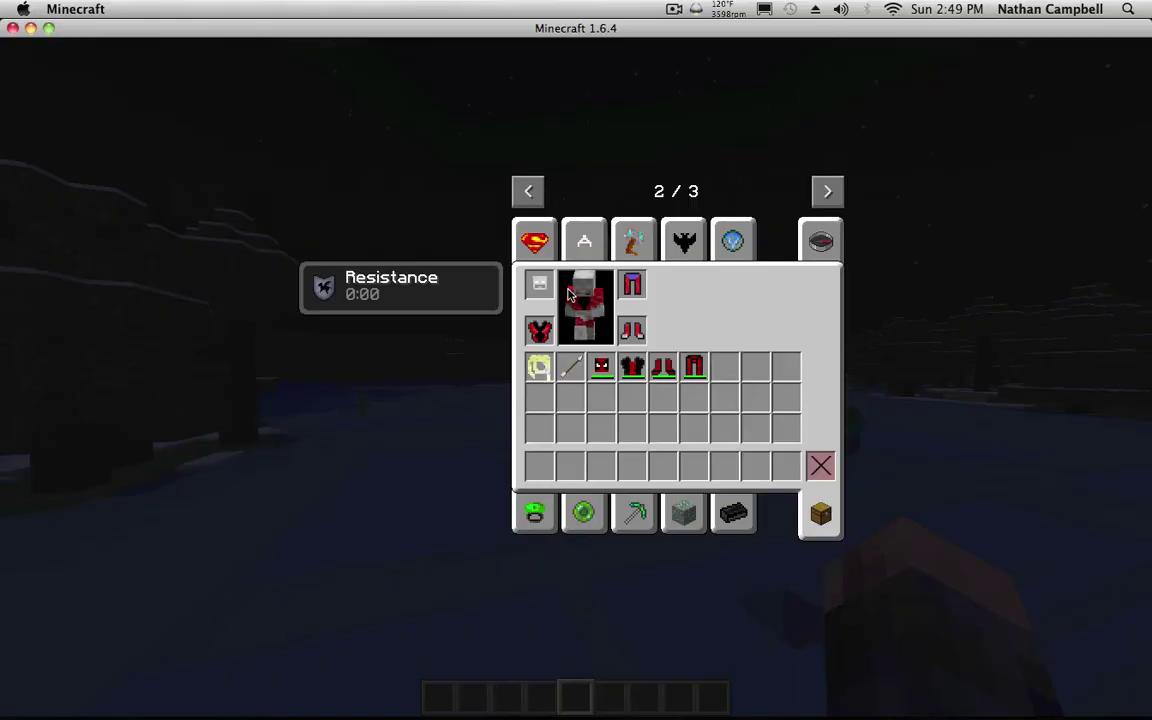
pyautogui.click(687, 241)
pyautogui.click(732, 241)
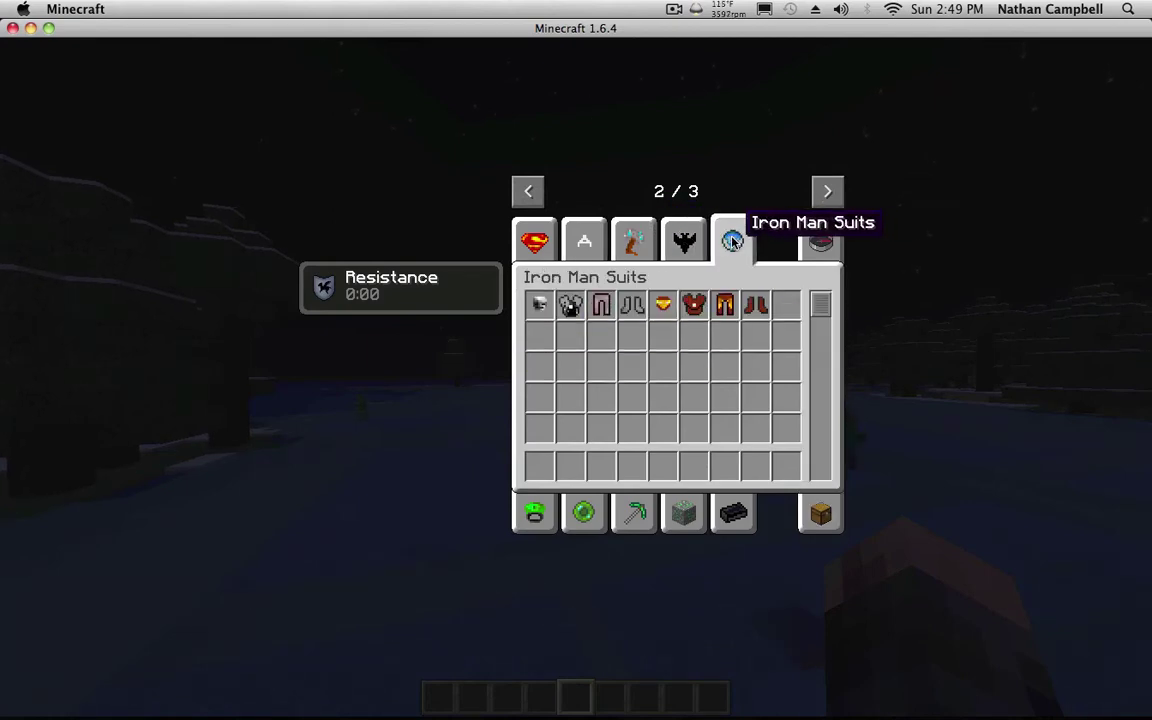
pyautogui.click(680, 243)
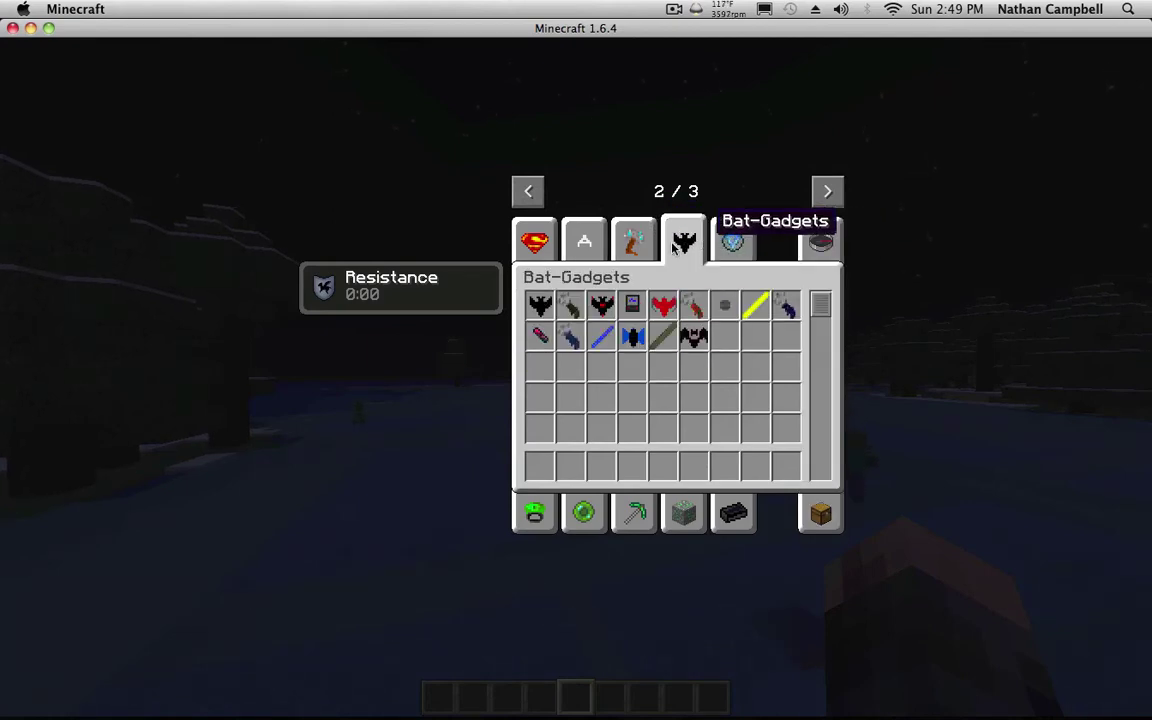
pyautogui.click(733, 243)
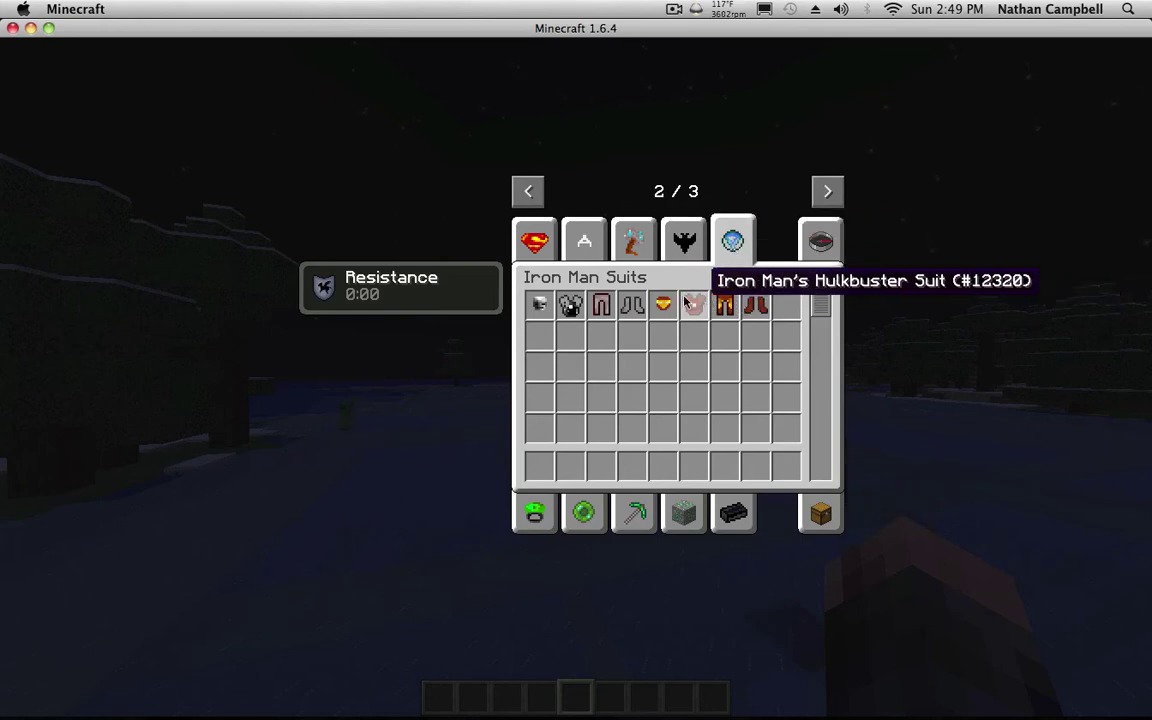
pyautogui.click(682, 243)
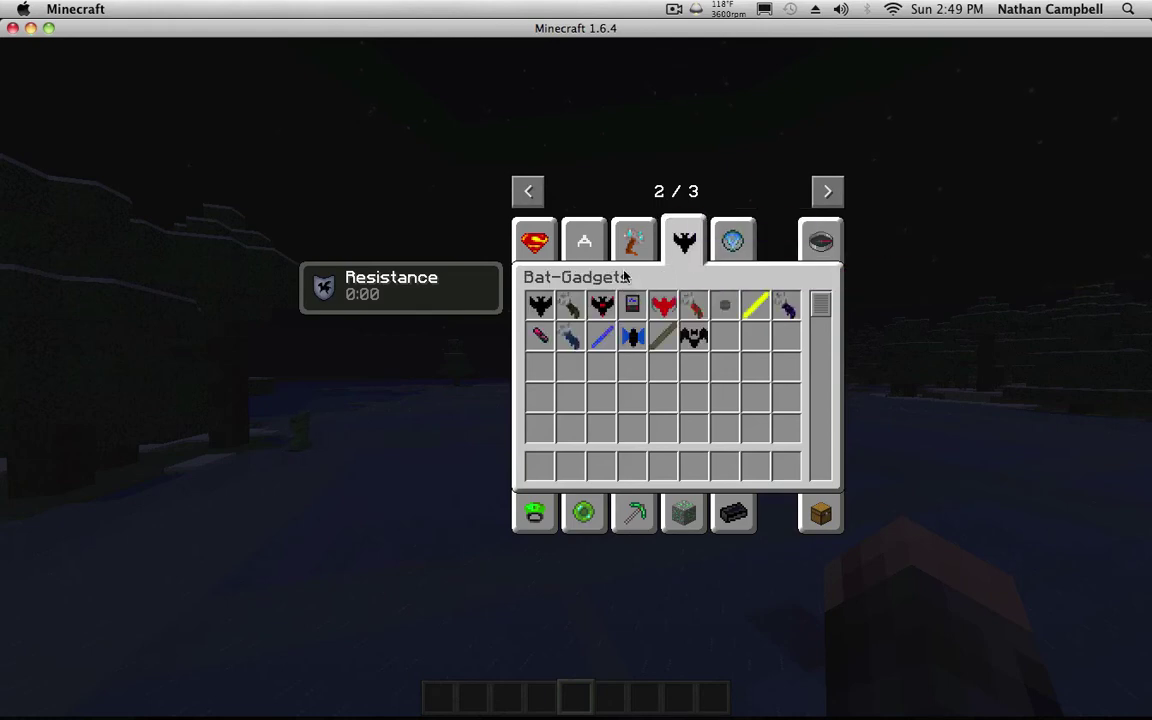
pyautogui.click(589, 513)
pyautogui.click(634, 510)
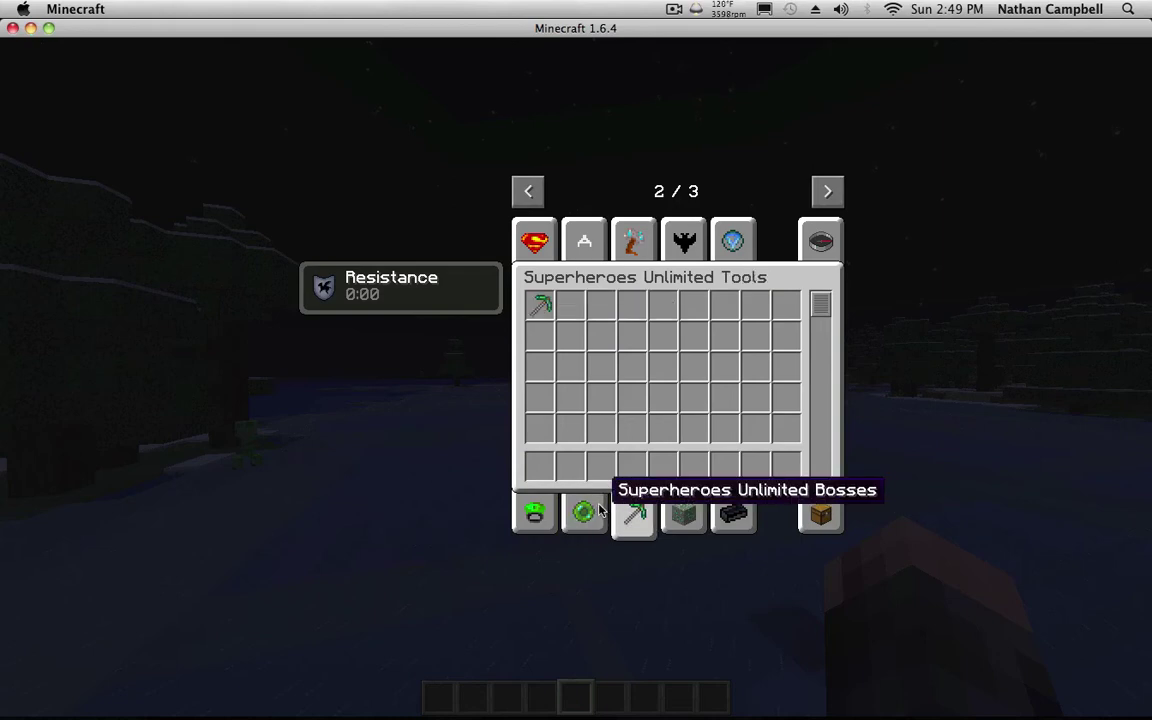
# Step: Place all five Superheroes Unlimited Bosses items into the first five hotbar slots and return to the world
pyautogui.click(598, 510)
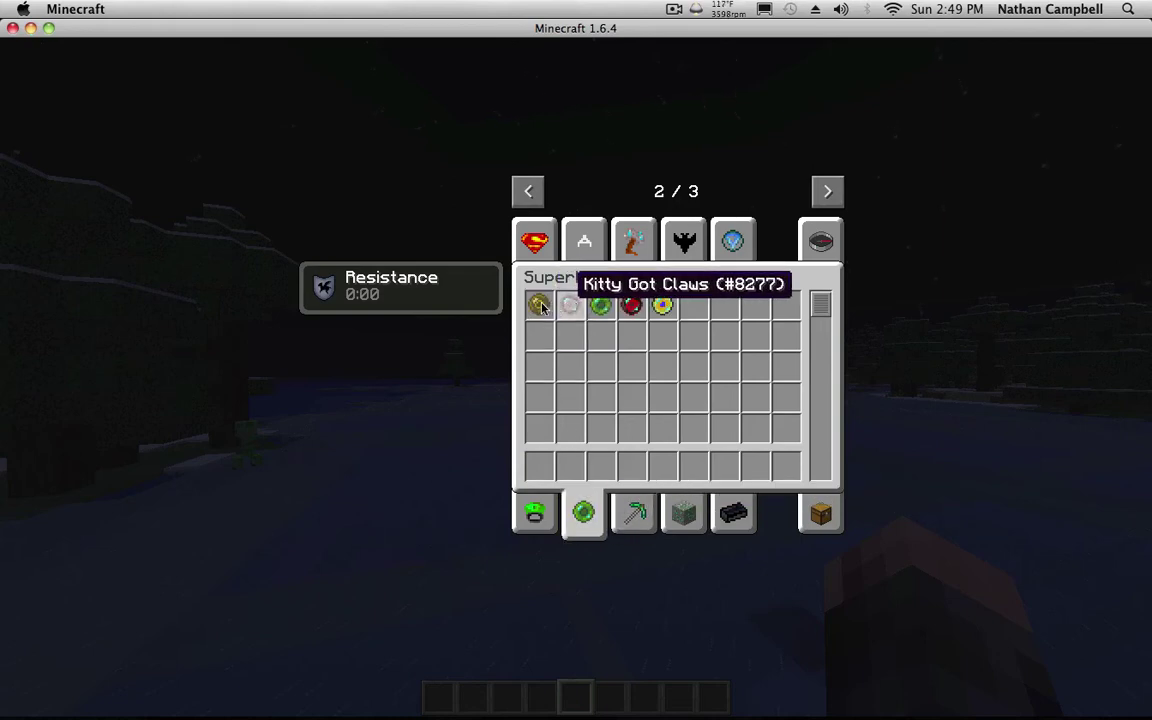
pyautogui.keyDown('shift'); pyautogui.click(540, 306); pyautogui.keyUp('shift')
pyautogui.press('F2')
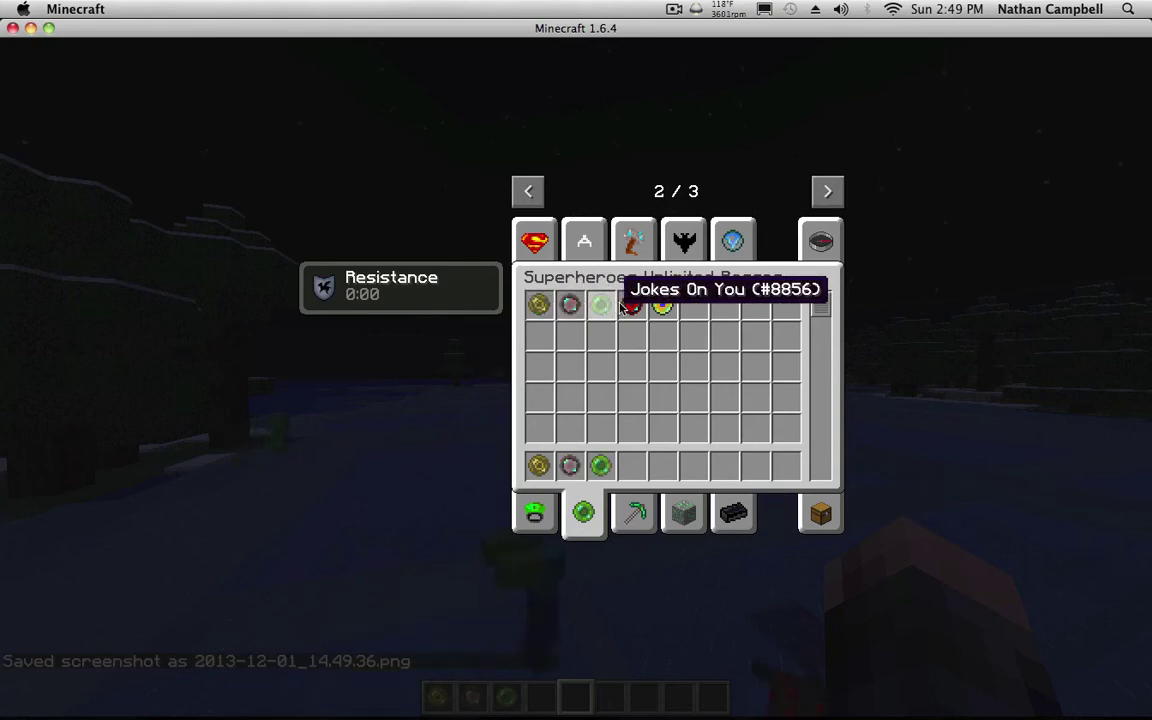
pyautogui.keyDown('shift'); pyautogui.click(628, 307); pyautogui.keyUp('shift')
pyautogui.keyDown('shift'); pyautogui.click(665, 306); pyautogui.keyUp('shift')
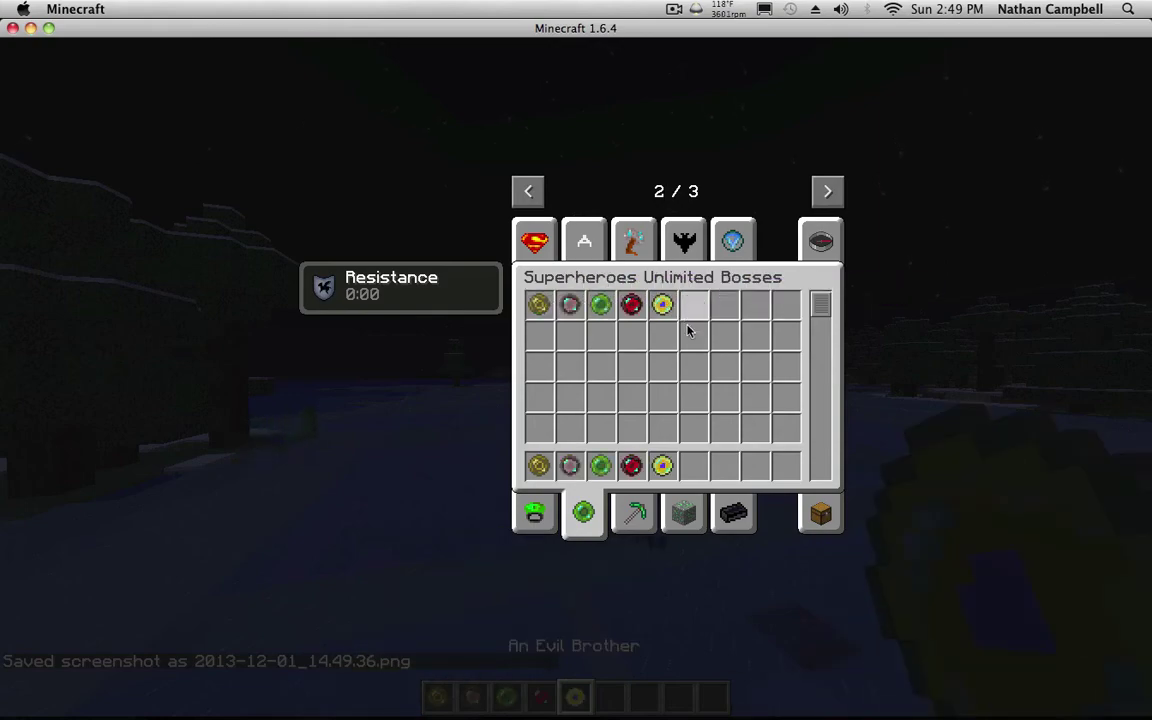
pyautogui.press('Escape')
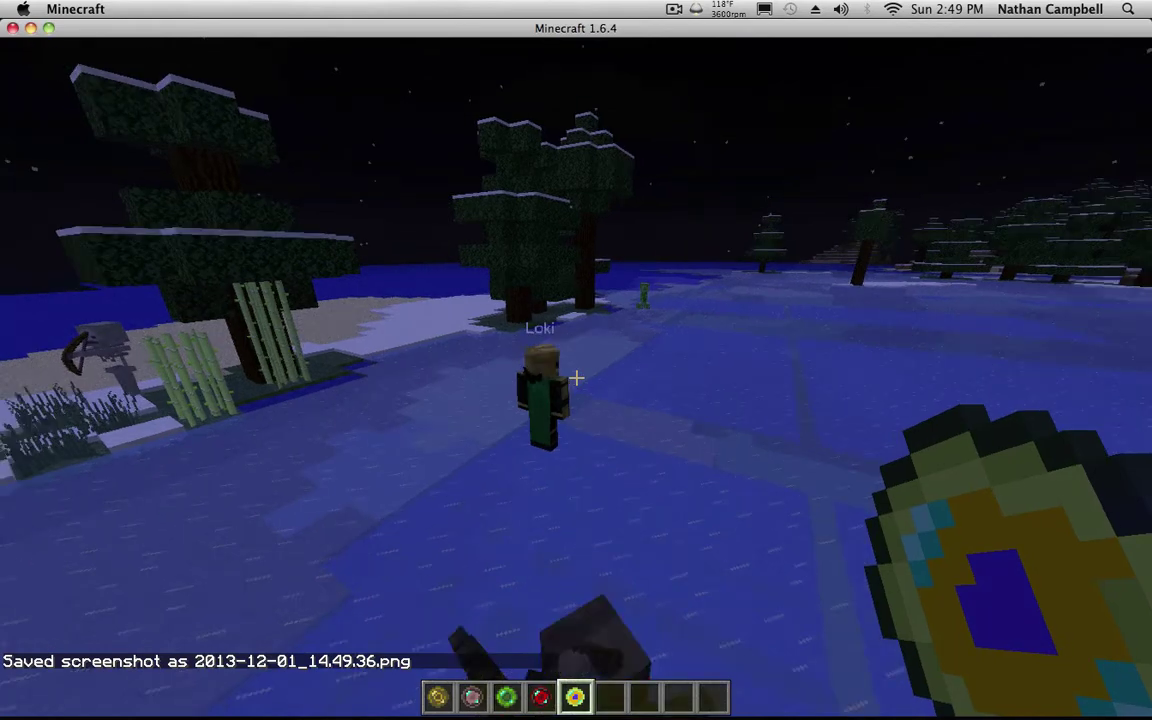
# Step: Summon Loki, The Mandarin, The Joker, Catwoman and Scarecrow on the ice with the five boss items
pyautogui.press('4')
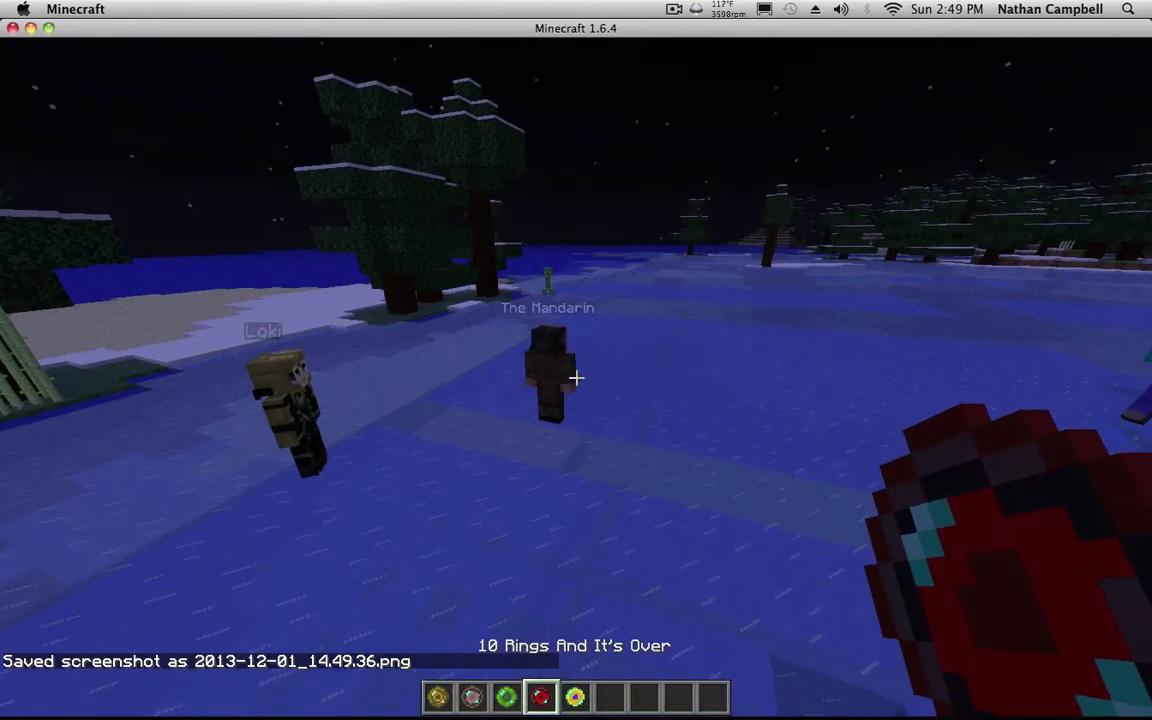
pyautogui.press('3')
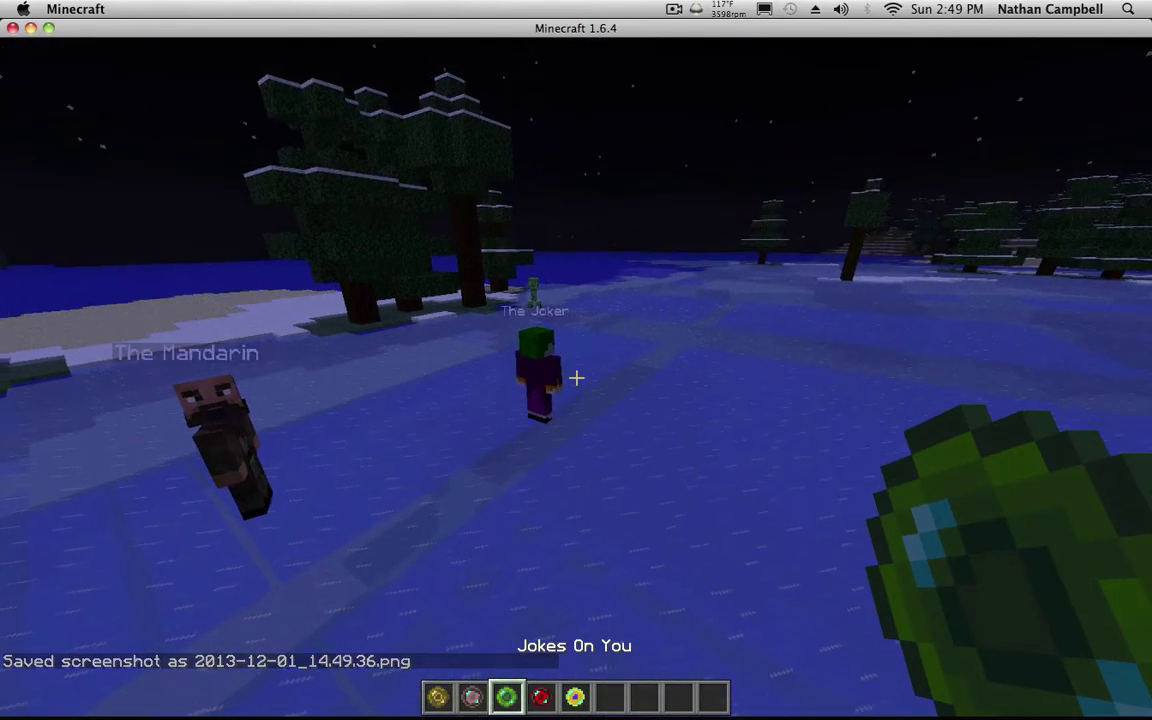
pyautogui.press('2')
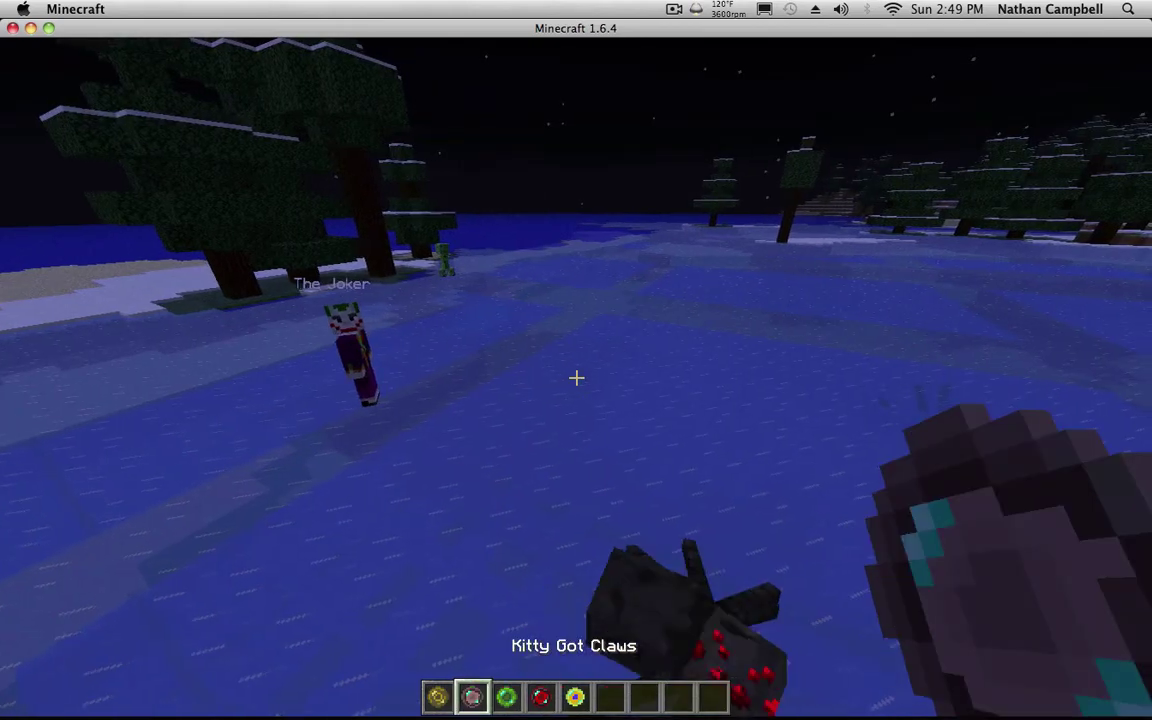
pyautogui.press('1')
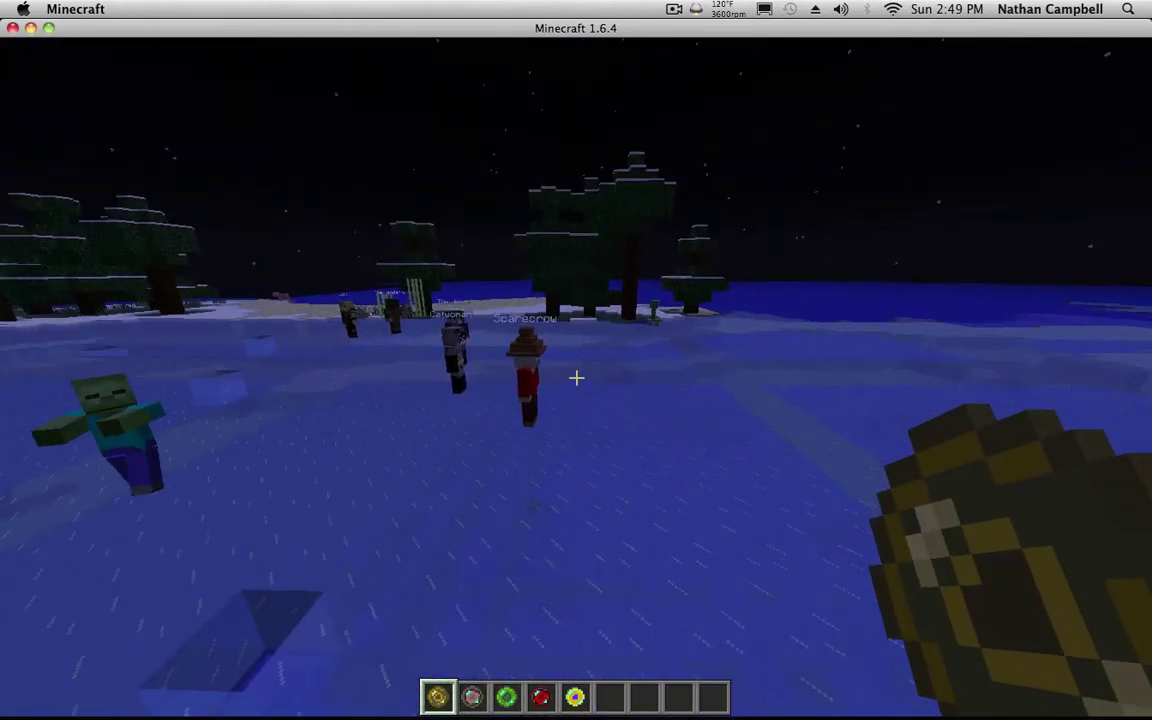
# Step: Clear all the boss items out of the hotbar
pyautogui.press('e')
pyautogui.keyDown('shift'); pyautogui.click(663, 465); pyautogui.keyUp('shift')
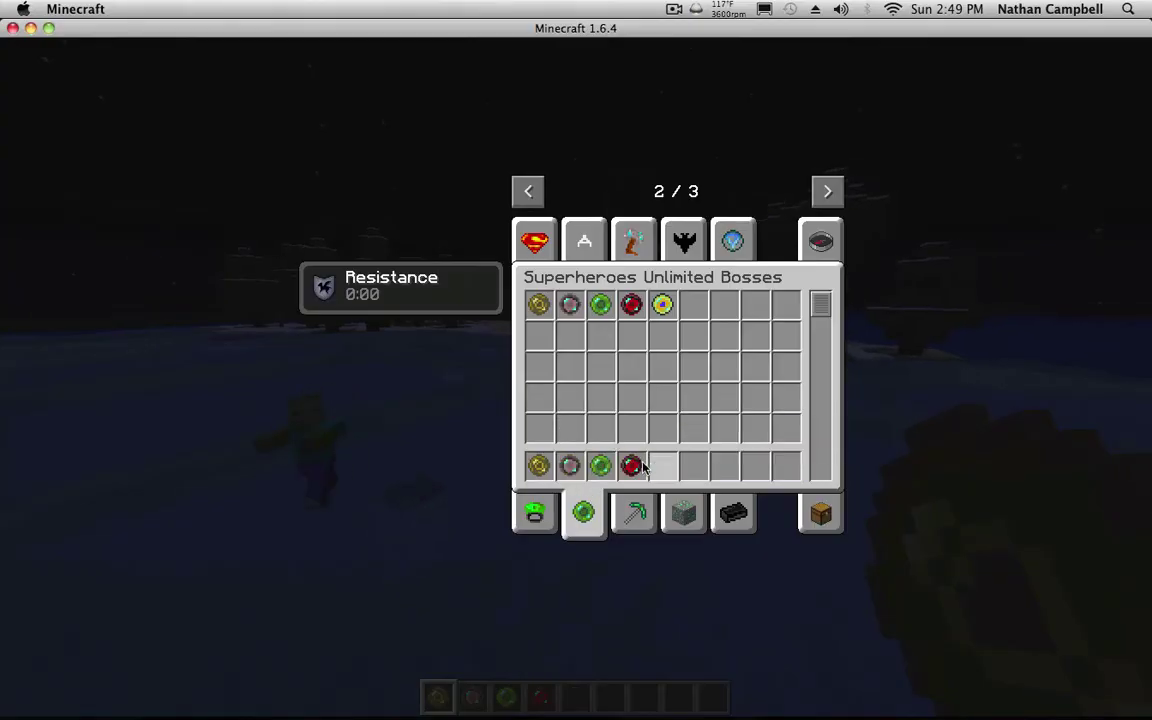
pyautogui.keyDown('shift'); pyautogui.click(600, 465); pyautogui.keyUp('shift')
pyautogui.keyDown('shift'); pyautogui.click(535, 466); pyautogui.keyUp('shift')
pyautogui.keyDown('shift'); pyautogui.click(631, 465); pyautogui.keyUp('shift')
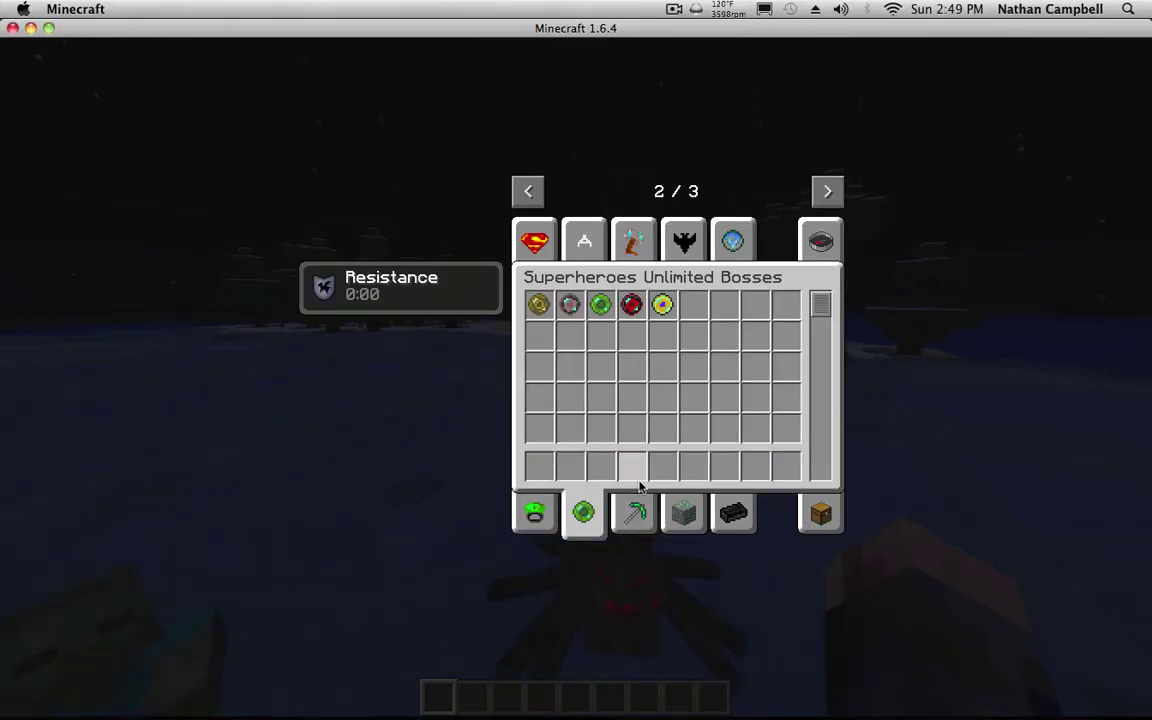
# Step: Browse the Superheroes Unlimited Tools, Blocks and Materials items in the creative inventory
pyautogui.click(634, 512)
pyautogui.click(666, 513)
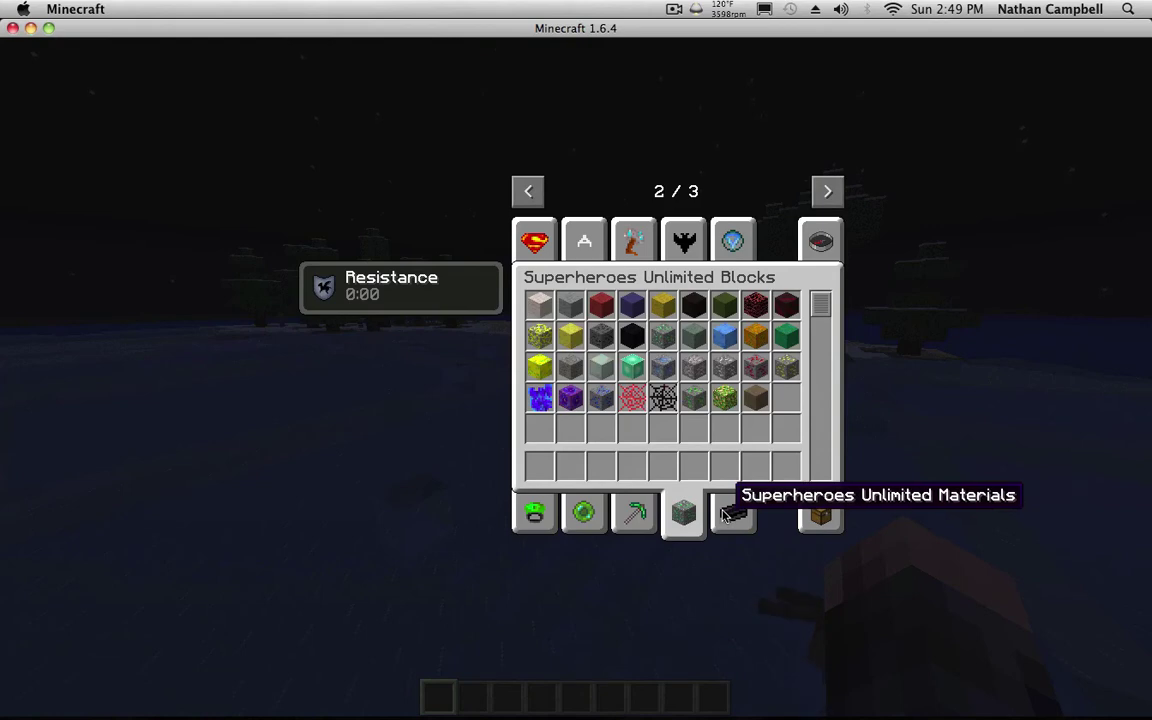
pyautogui.click(733, 508)
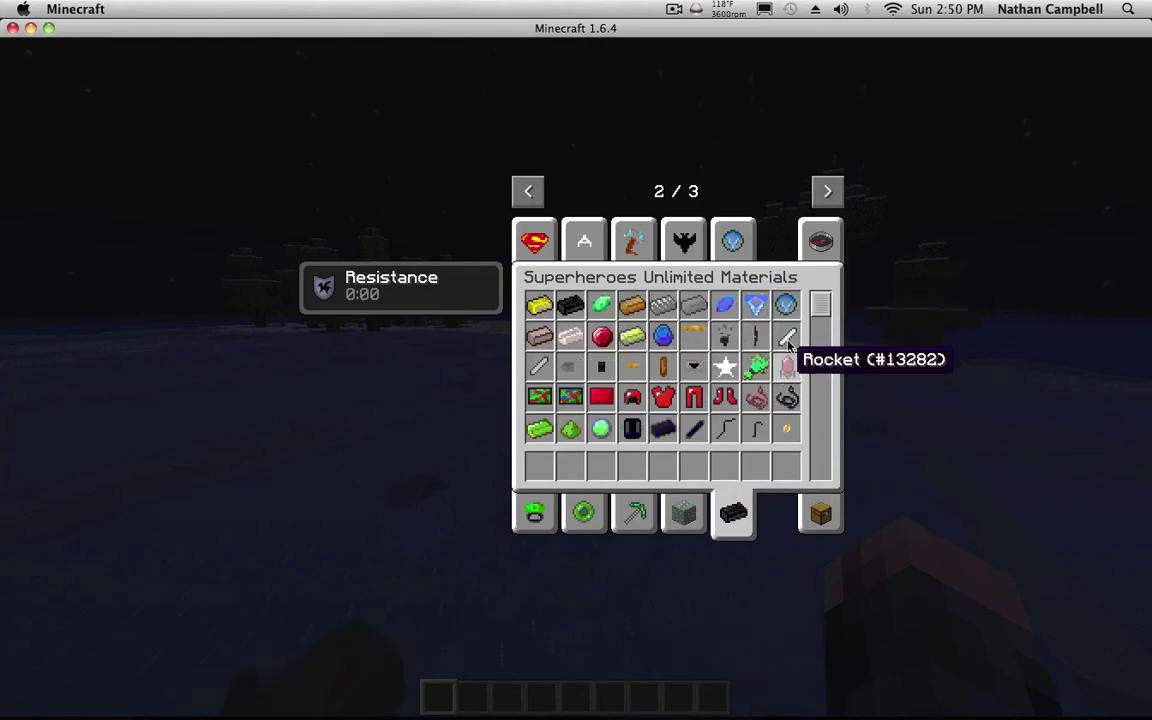
# Step: Search the creative items for "Antman", shorten the search to "Ant" and examine the matching items
pyautogui.click(821, 240)
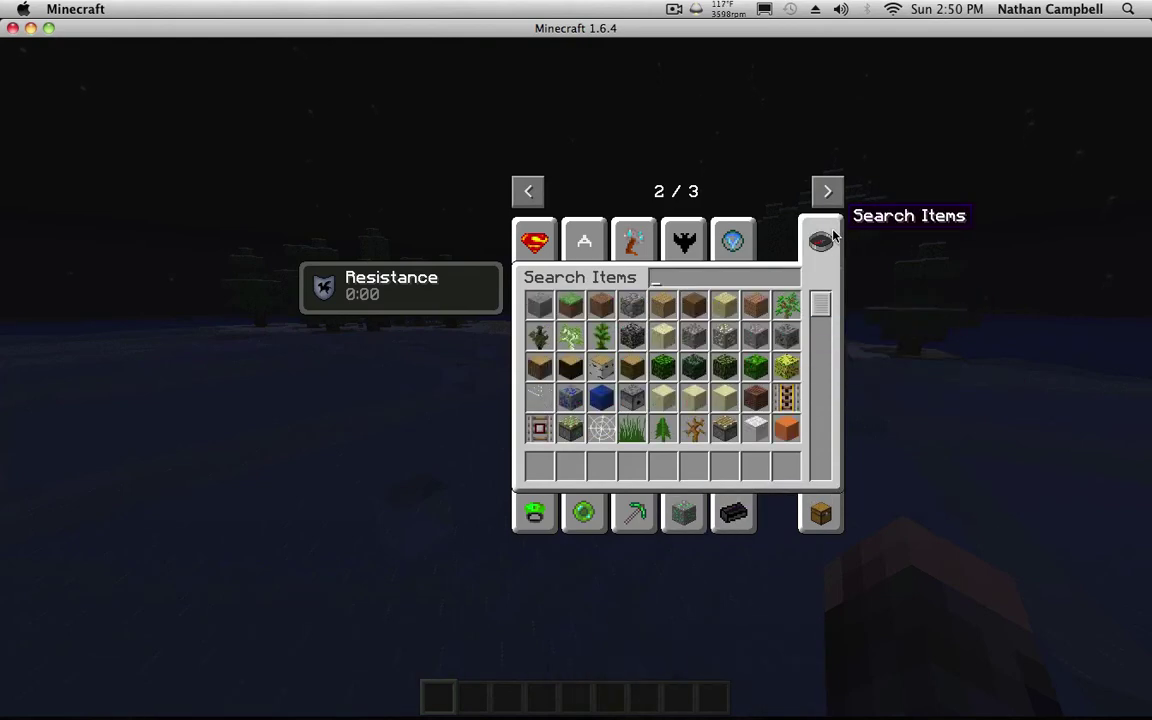
pyautogui.write('Antman')
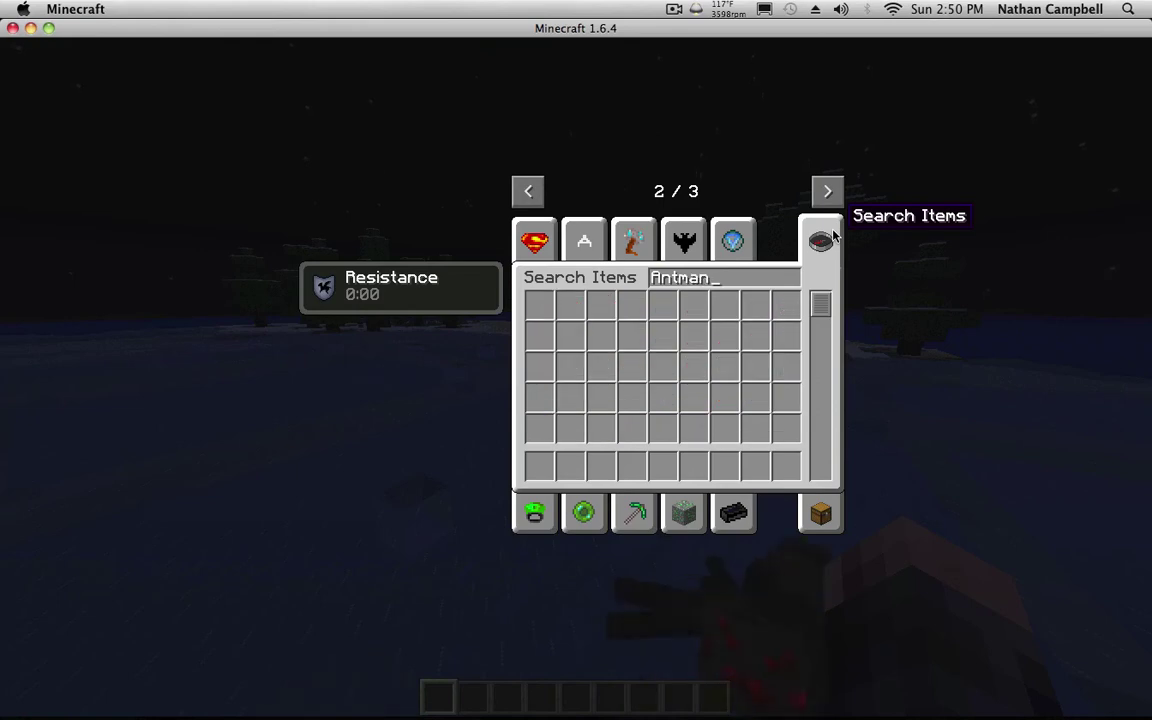
pyautogui.press('BackSpace')
pyautogui.press('BackSpace')
pyautogui.press('BackSpace')
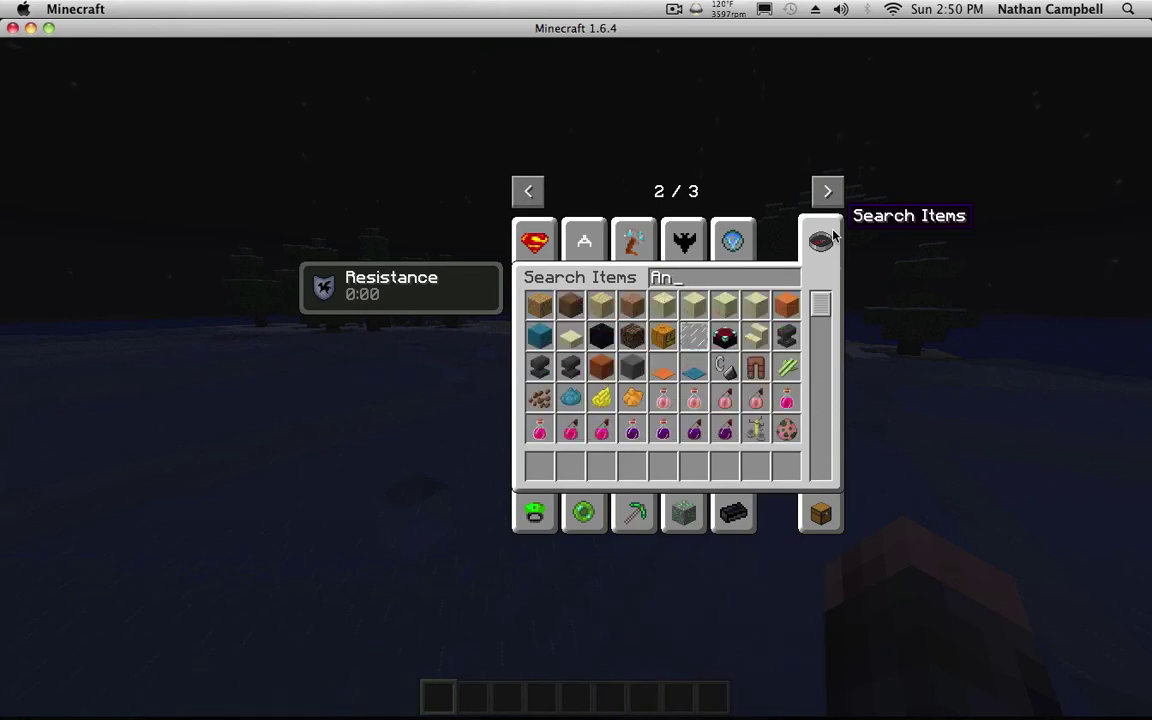
pyautogui.write('t')
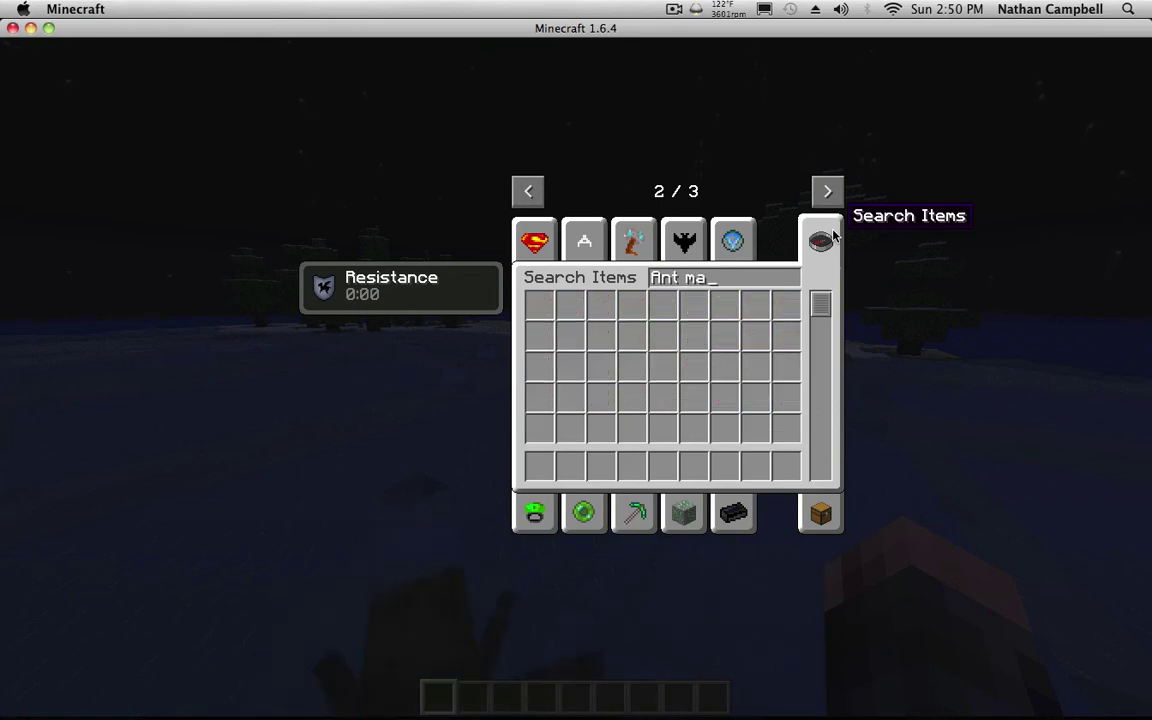
pyautogui.press('BackSpace')
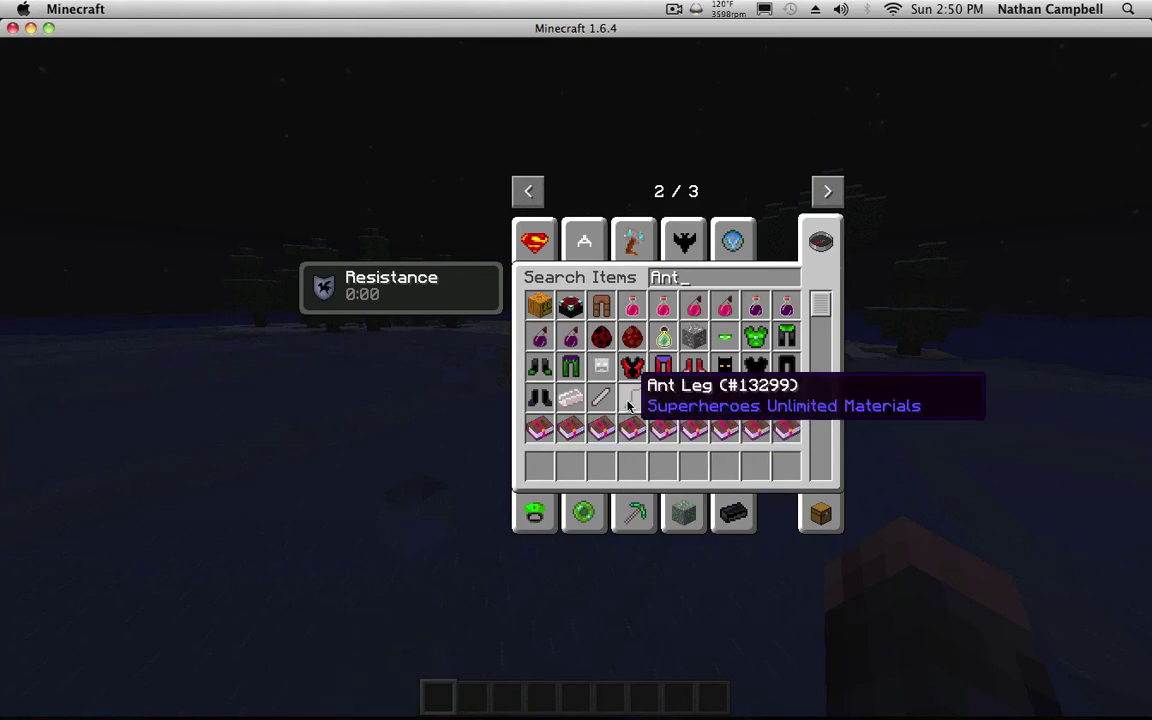
# Step: Return to the world and fly across the ice to the masked robber beside the trees
pyautogui.press('Escape')
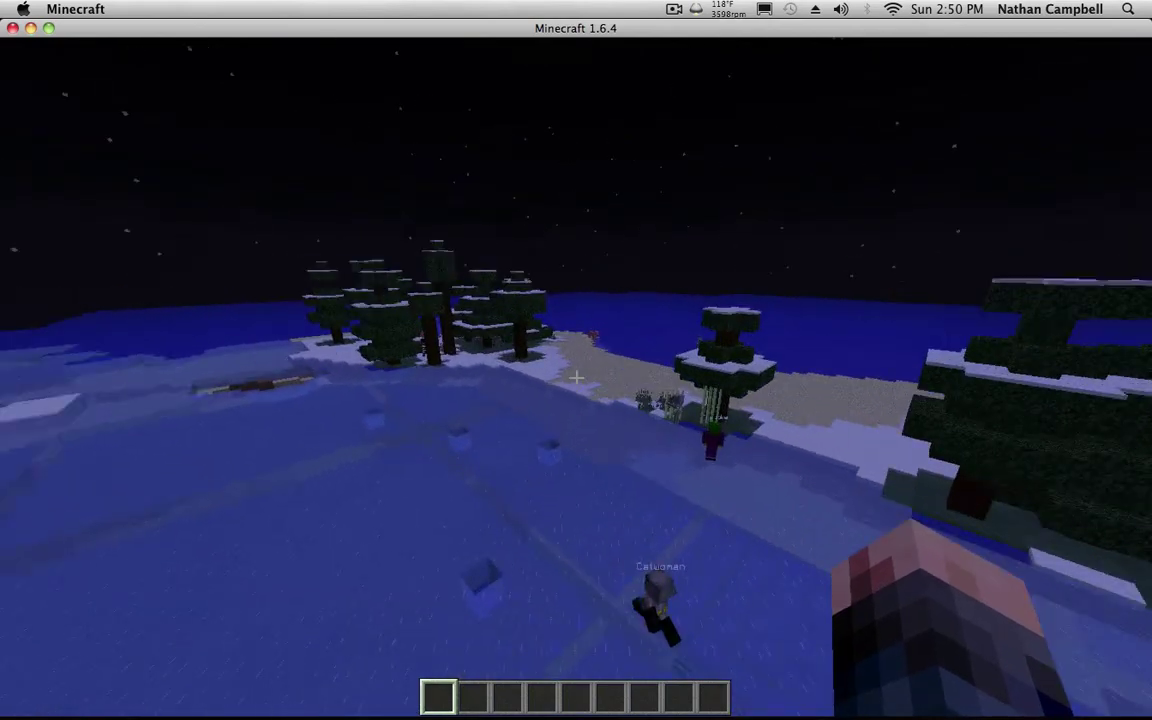
pyautogui.press('w')
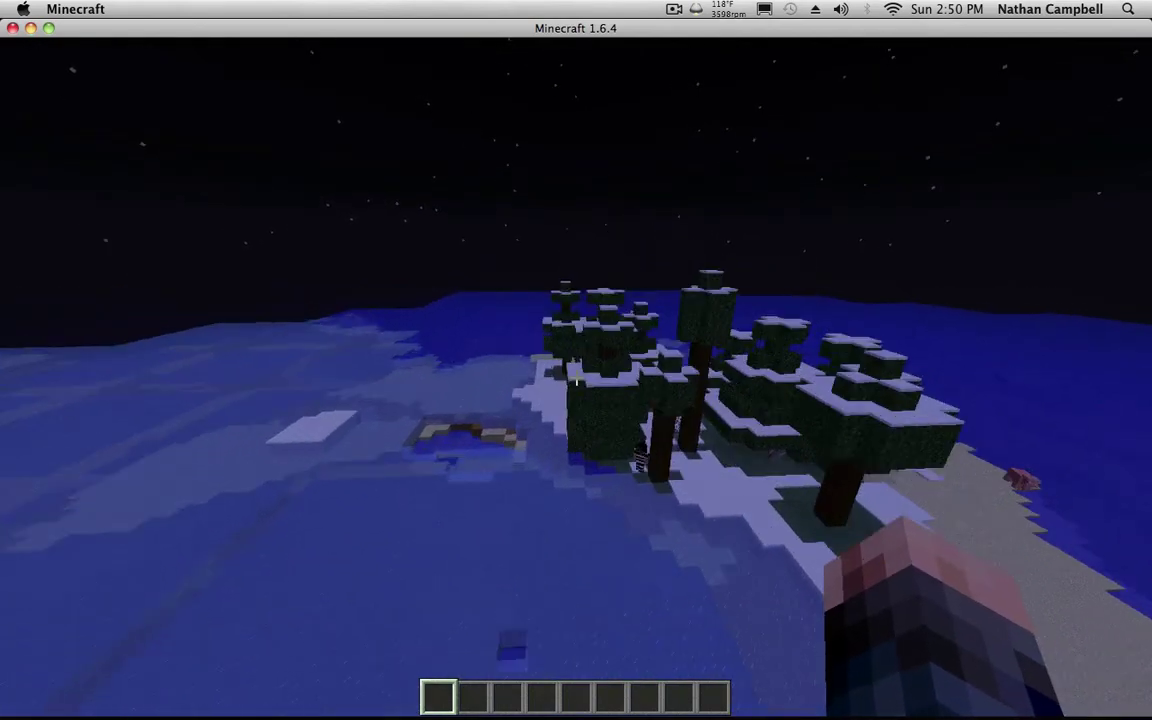
pyautogui.press('w')
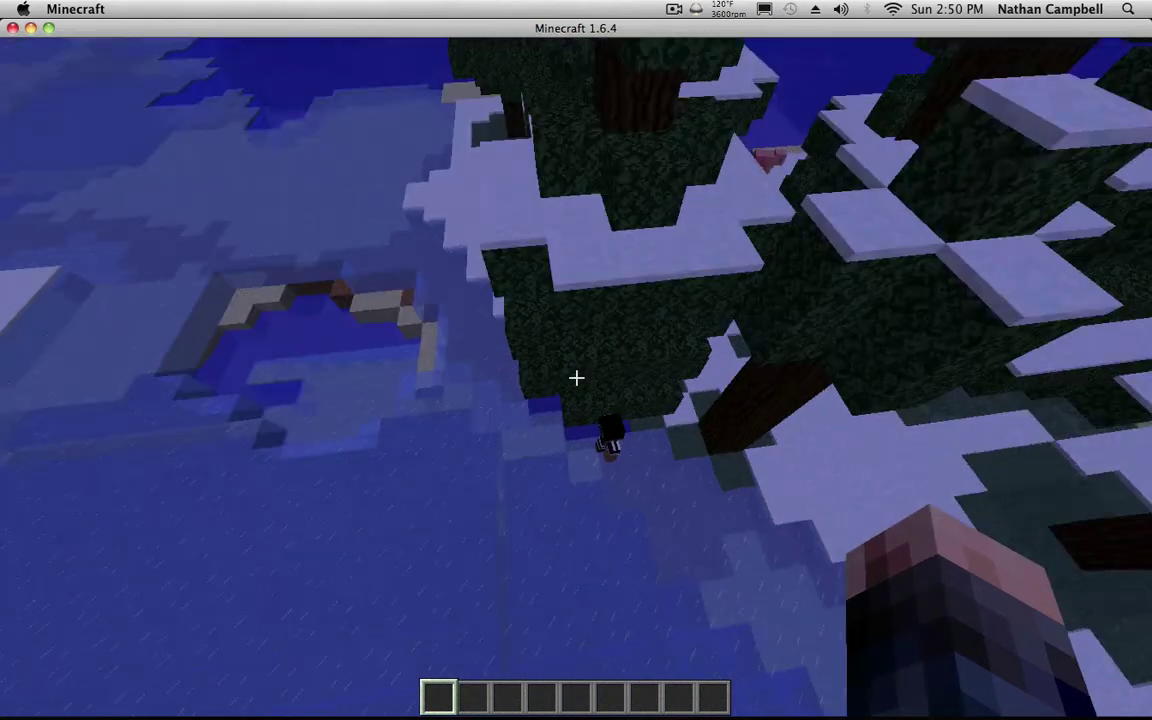
# Step: Place the Joker Card from the Superheroes Unlimited Weapons items in the first hotbar slot and throw it at a zombie
pyautogui.press('e')
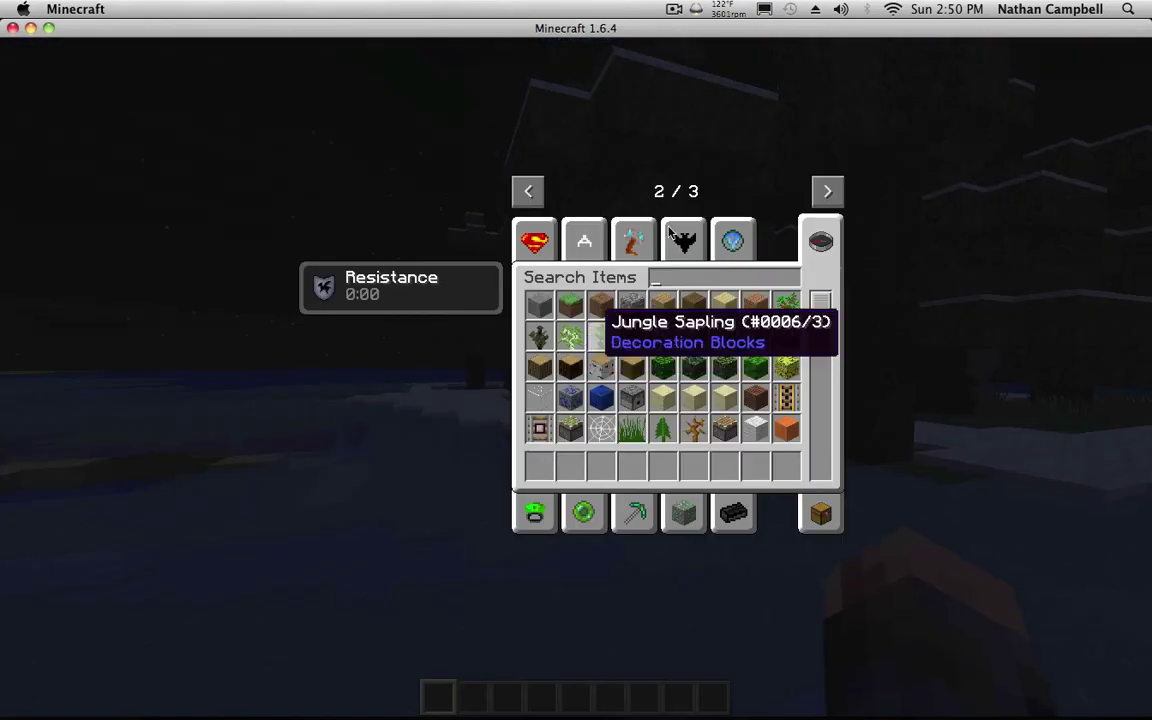
pyautogui.click(638, 238)
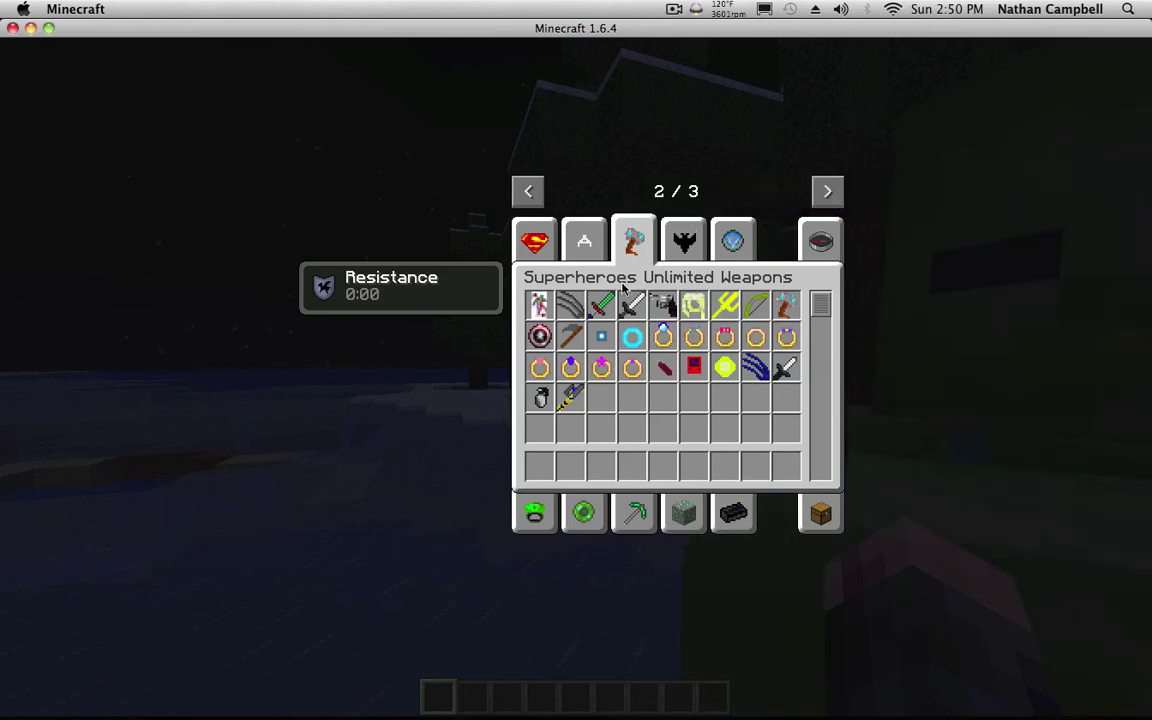
pyautogui.click(539, 305)
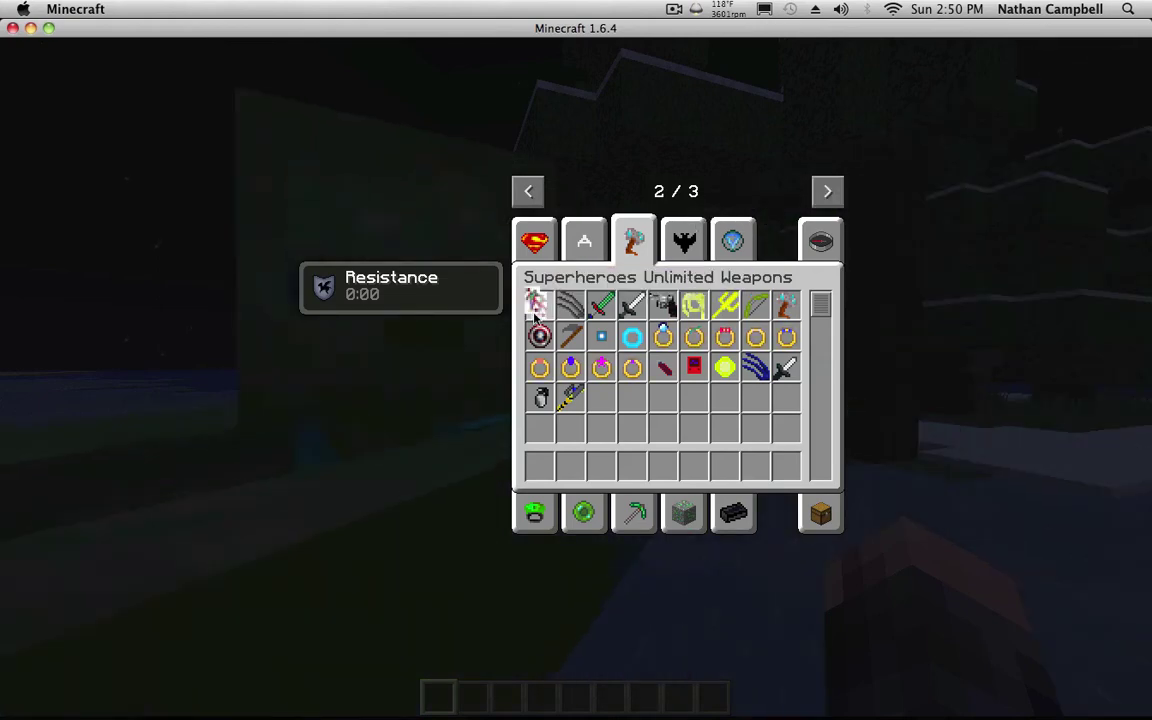
pyautogui.click(537, 459)
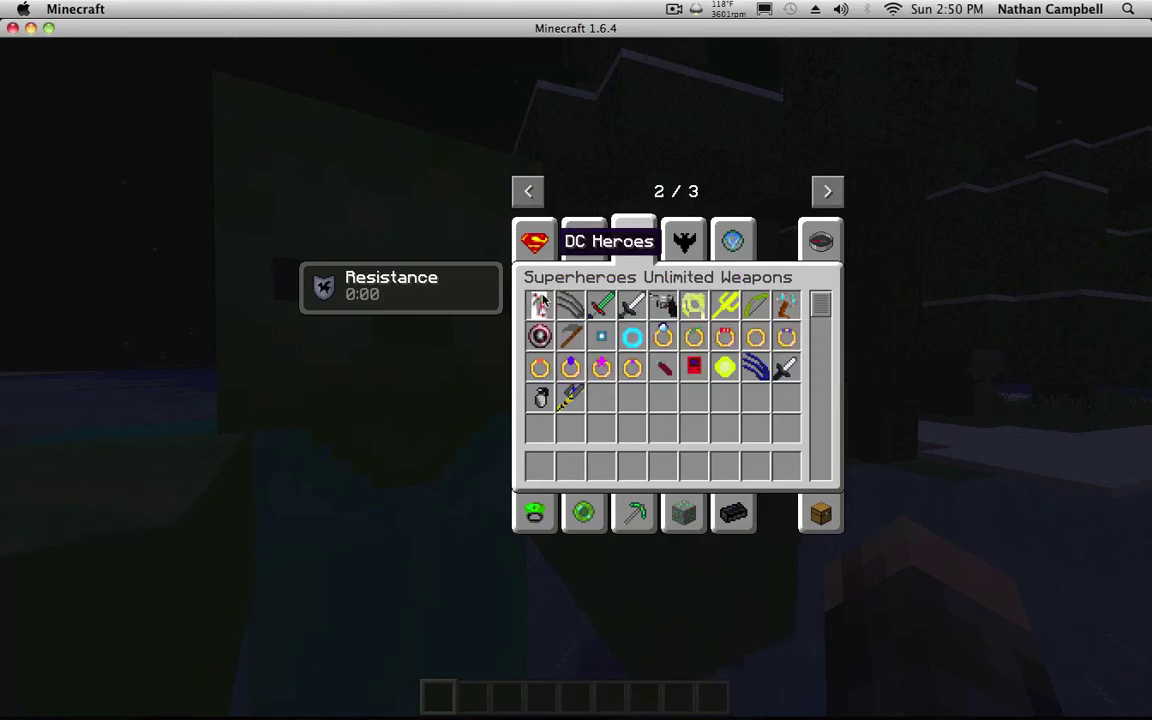
pyautogui.press('e')
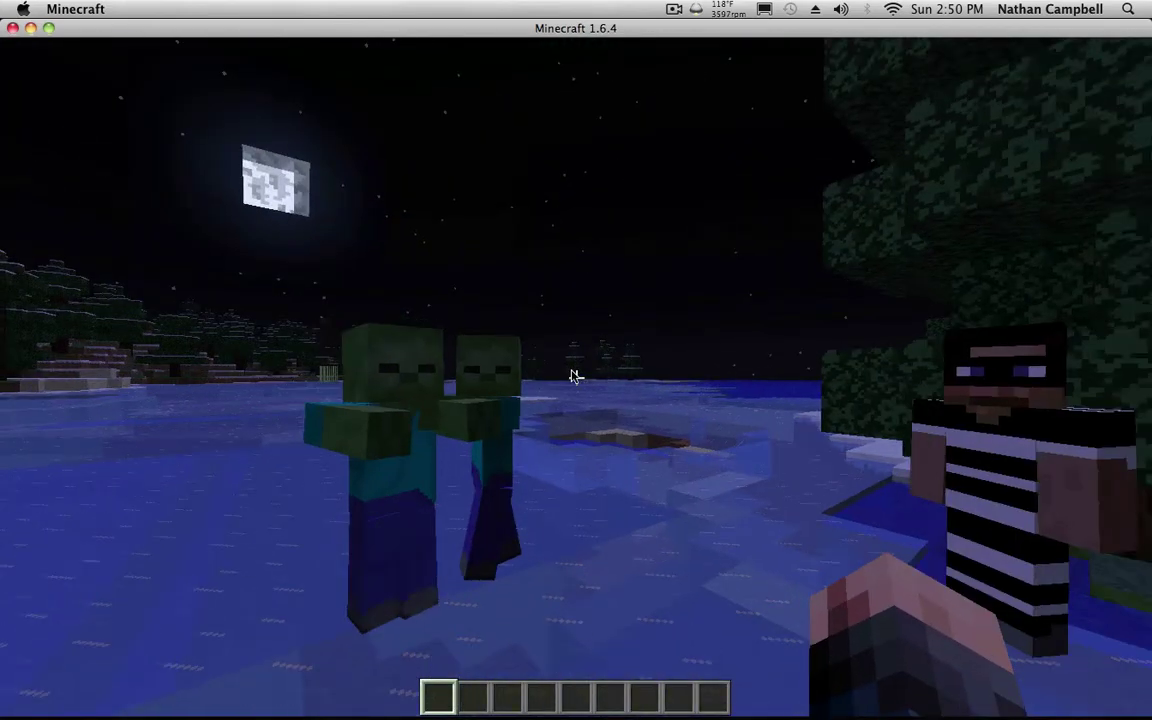
pyautogui.press('e')
pyautogui.click(539, 305)
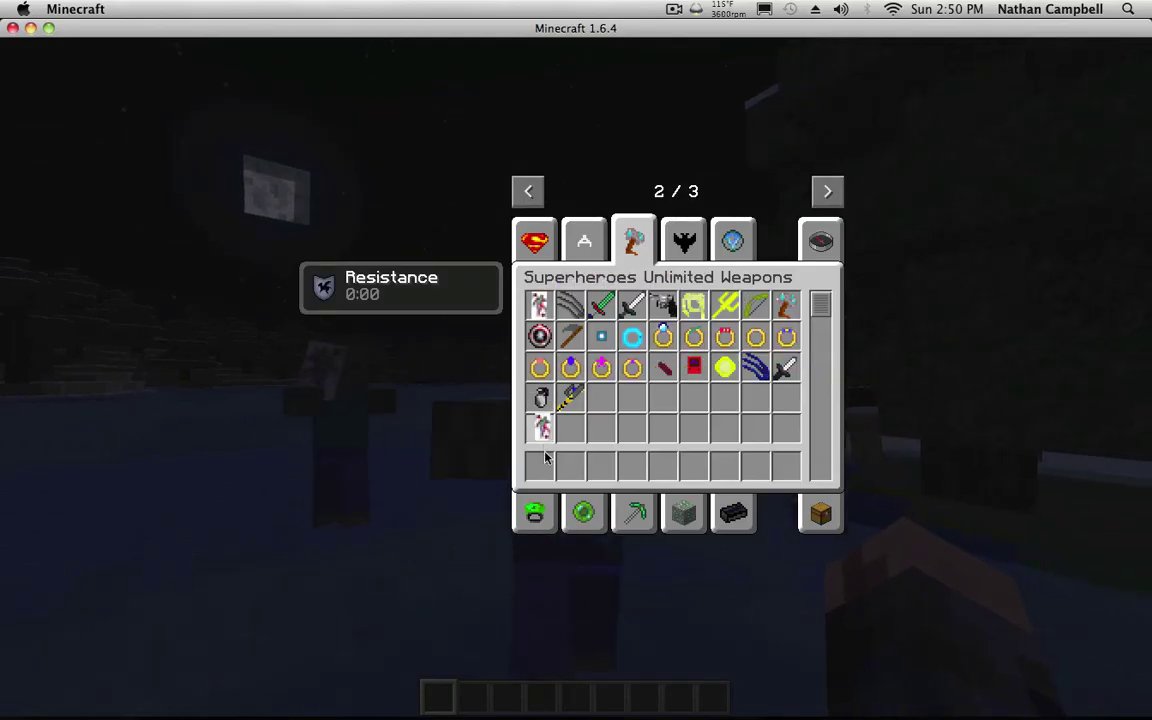
pyautogui.click(538, 465)
pyautogui.press('e')
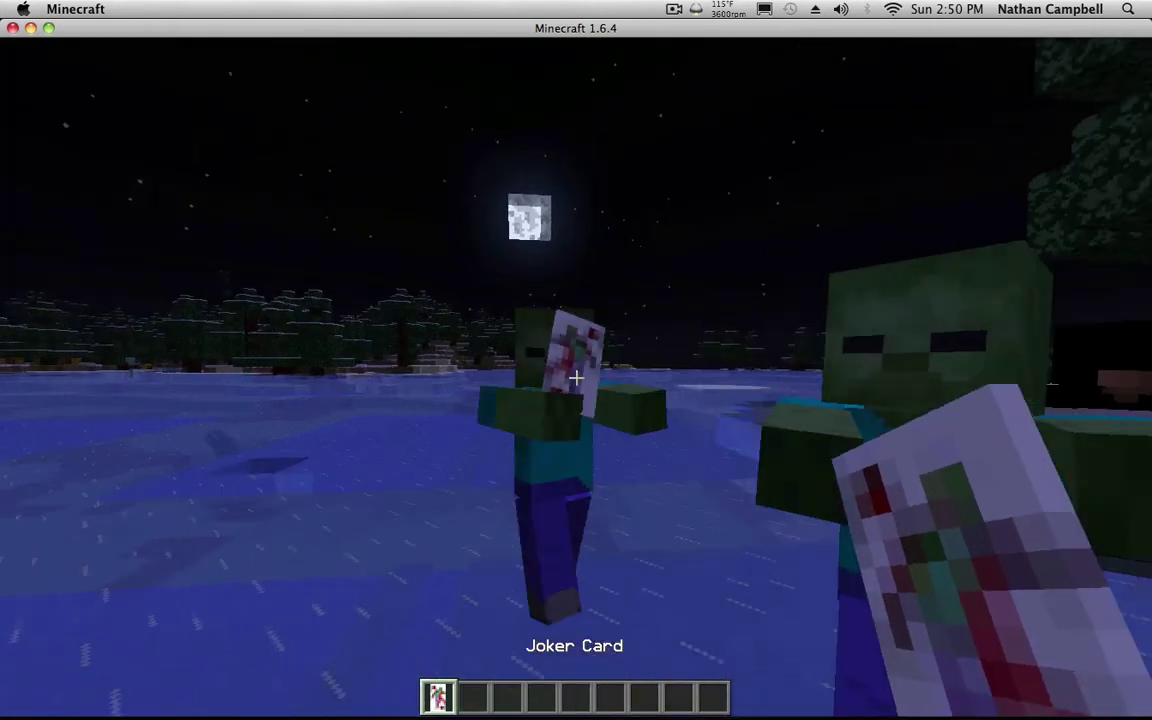
pyautogui.click(576, 377)
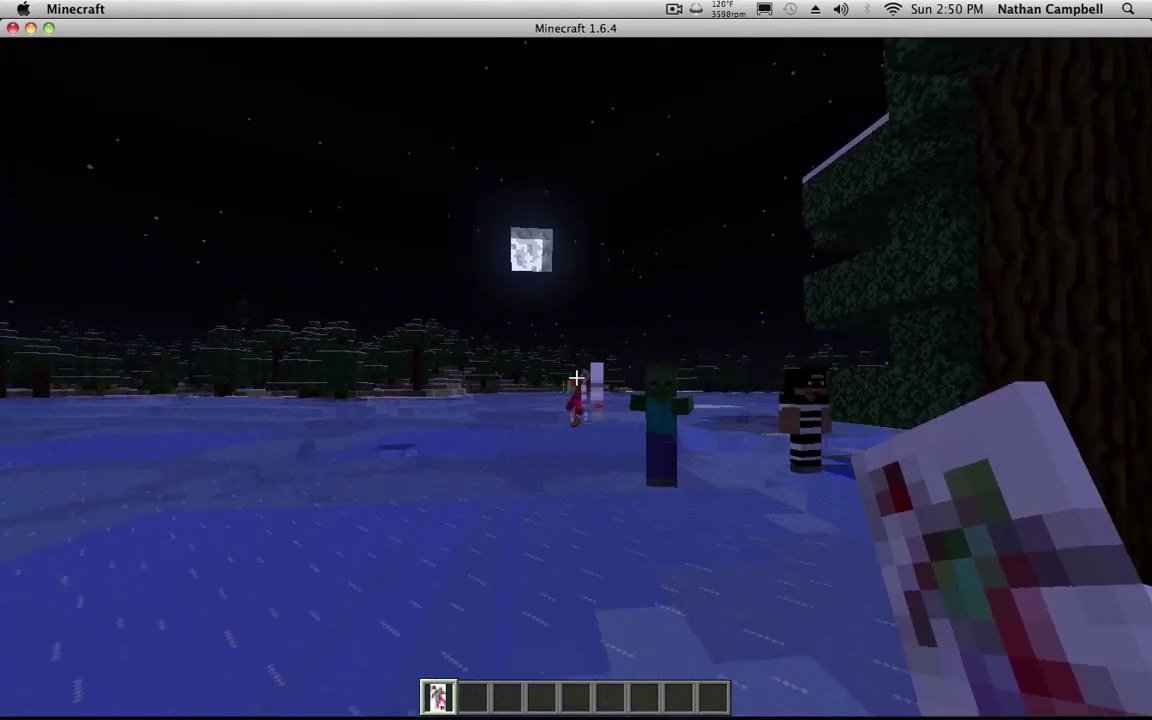
# Step: Attack the zombie and the masked robber on the ice with the Joker Card
pyautogui.click(576, 377)
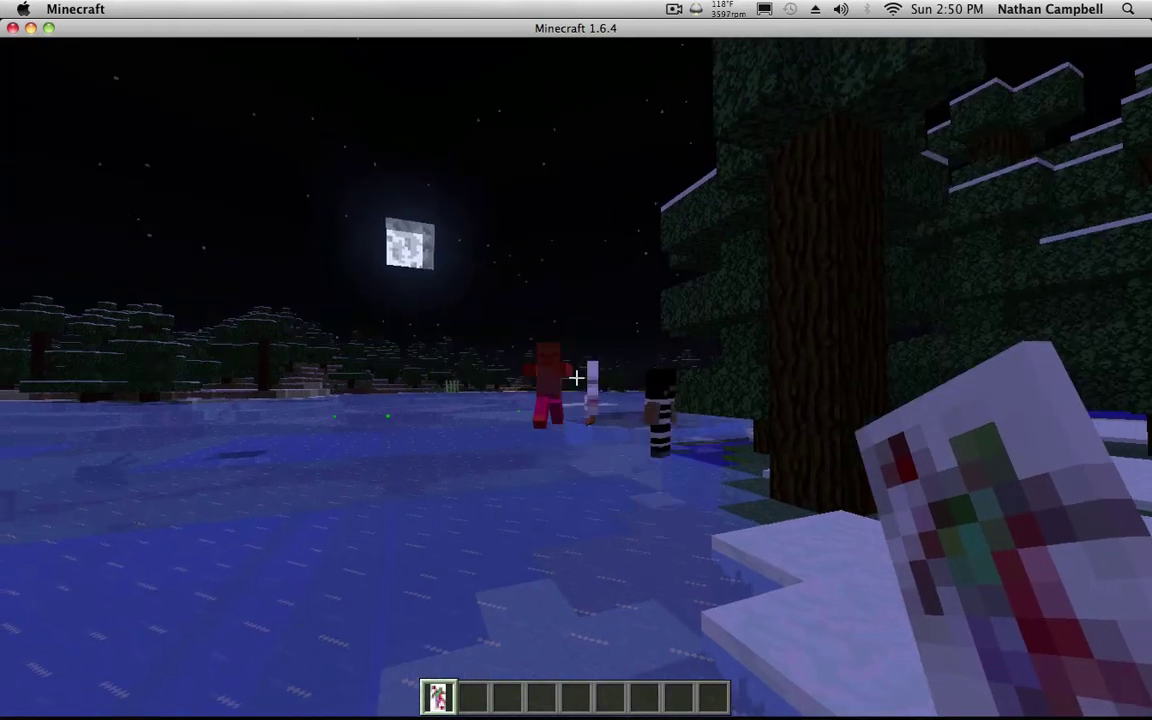
pyautogui.click(576, 377)
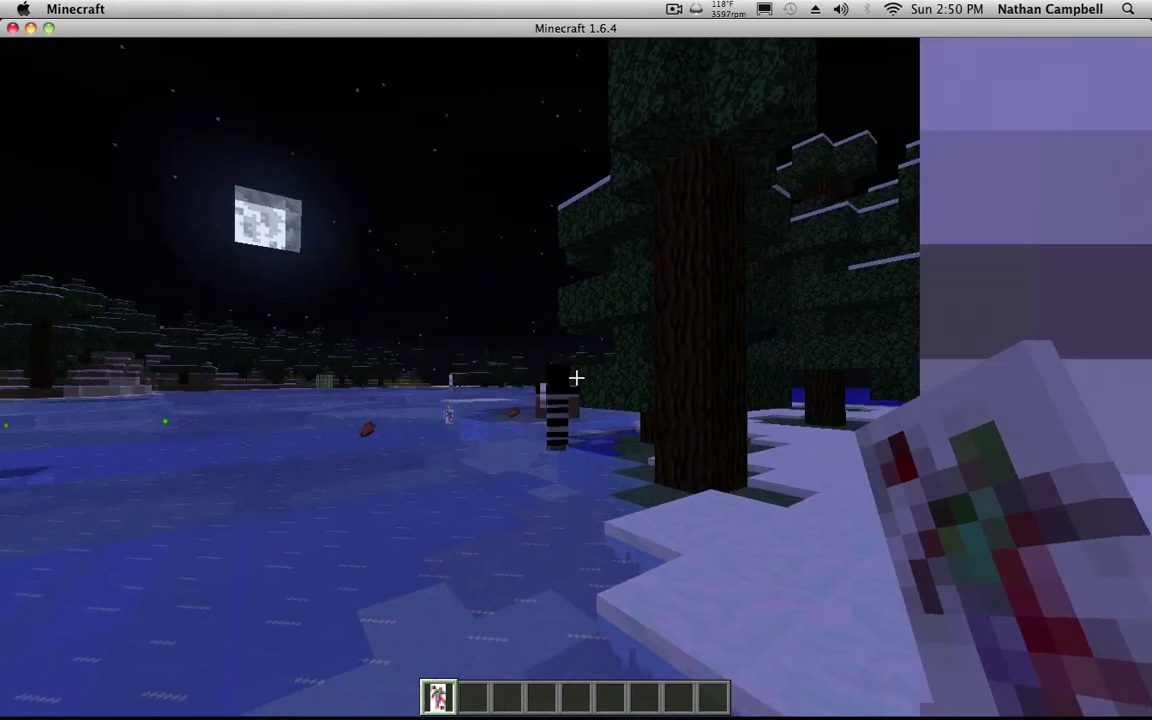
pyautogui.click(576, 377)
pyautogui.click(576, 377)
# Step: Browse the Bat-Gadgets, Superheroes Unlimited Weapons, DC Heroes and Marvel Heroes items in the creative inventory
pyautogui.press('e')
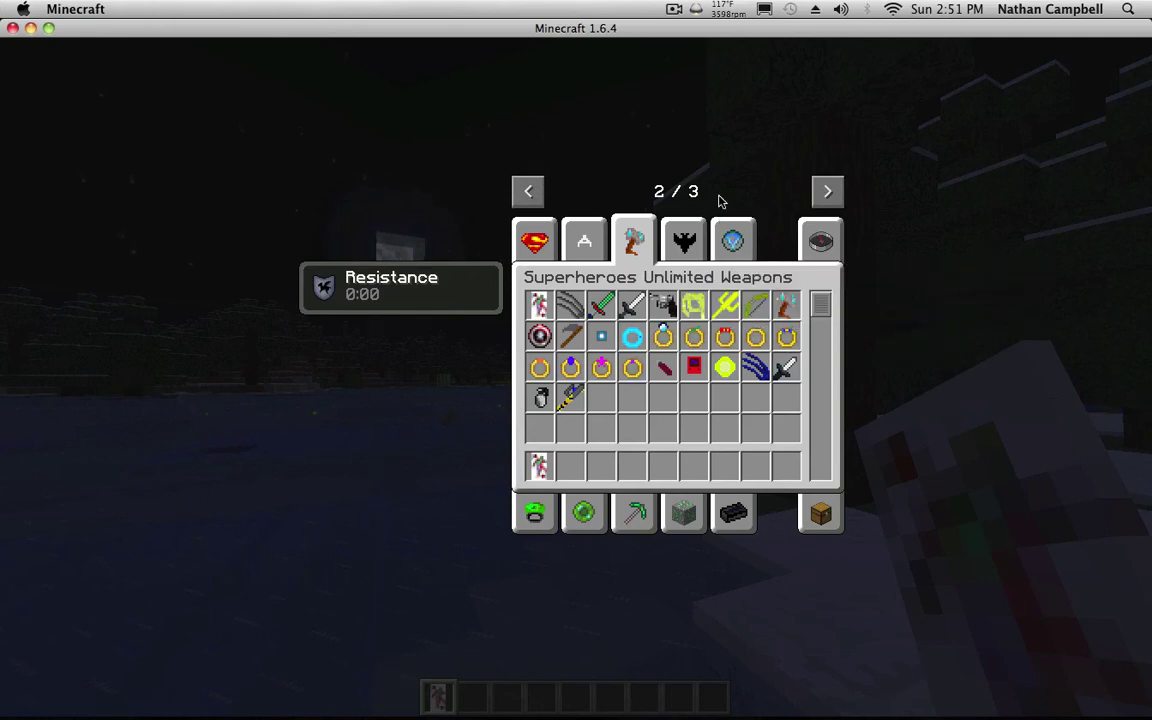
pyautogui.click(585, 247)
pyautogui.click(678, 255)
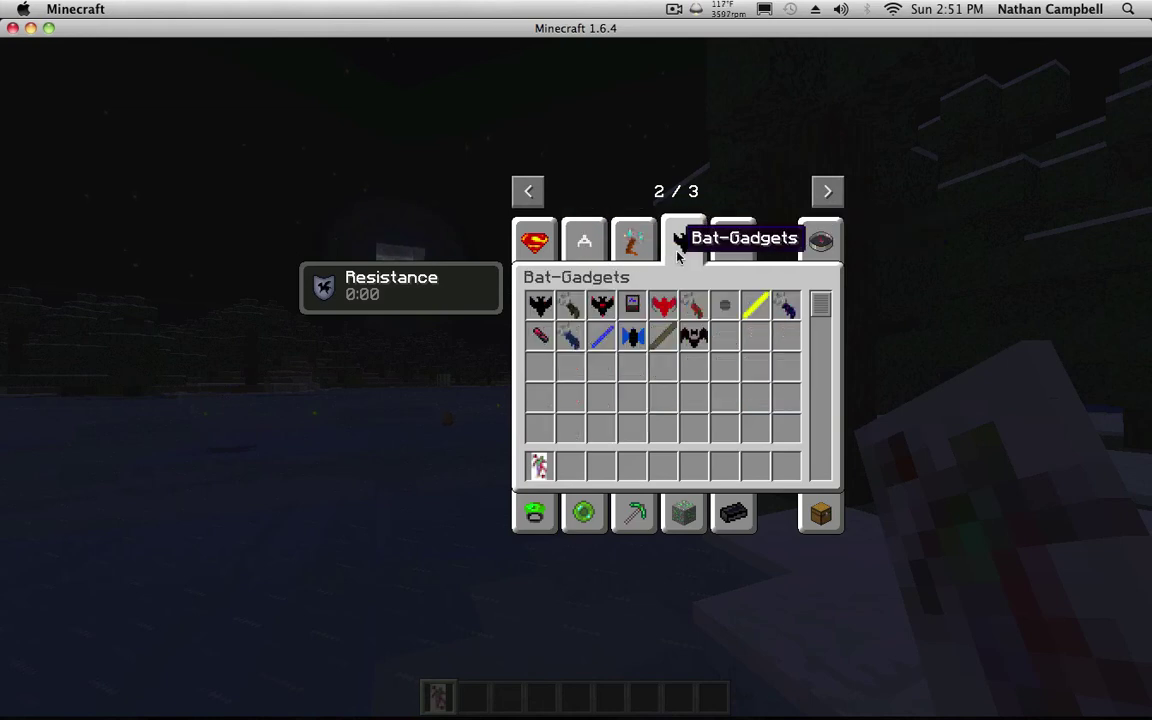
pyautogui.click(646, 251)
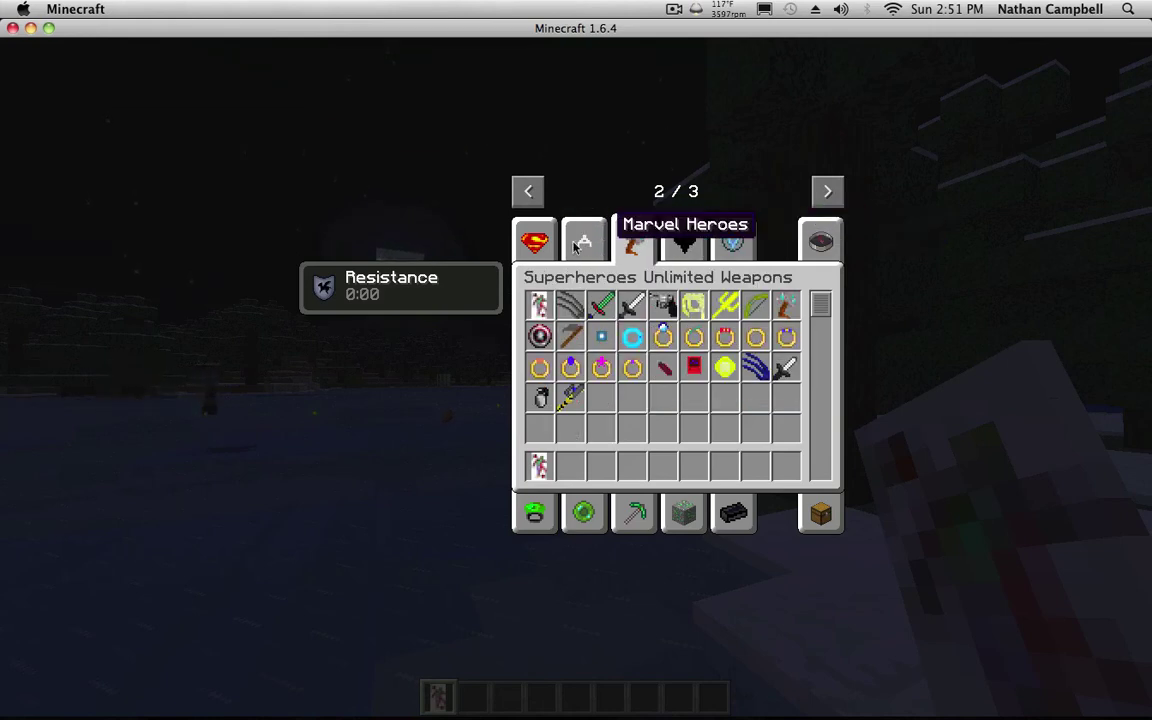
pyautogui.click(538, 245)
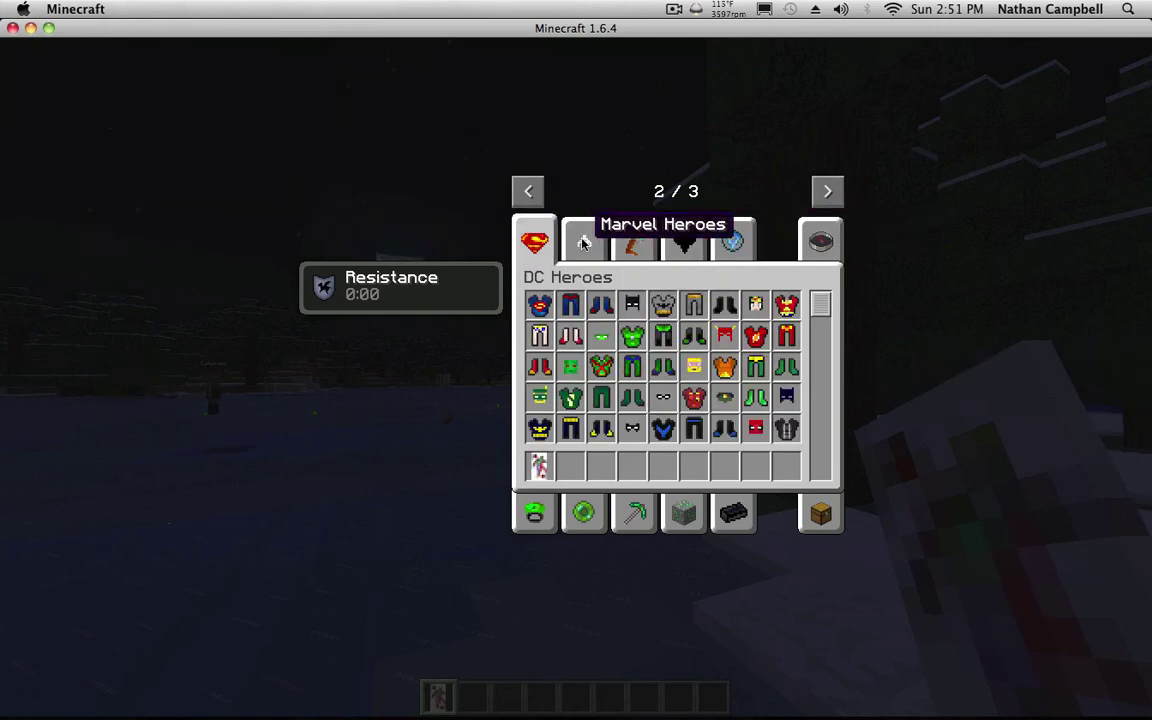
pyautogui.click(585, 244)
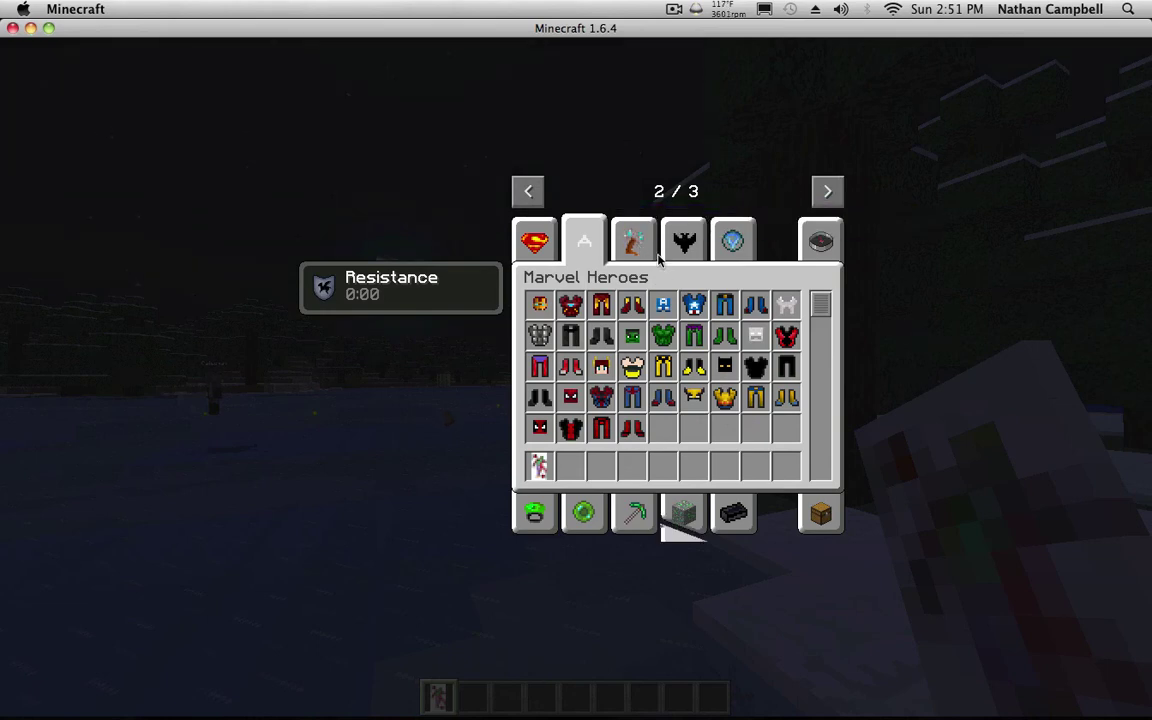
pyautogui.click(652, 254)
# Step: Search the creative items for "Thor", examine the matching items and clear the search
pyautogui.click(820, 246)
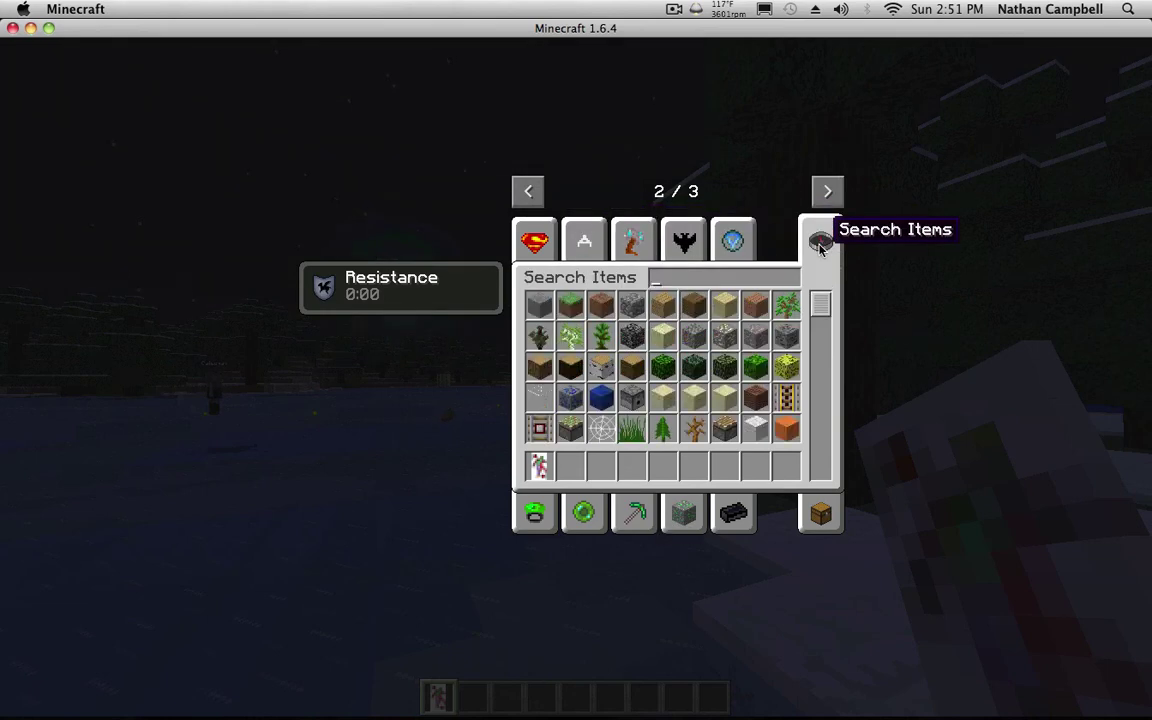
pyautogui.write('Thor')
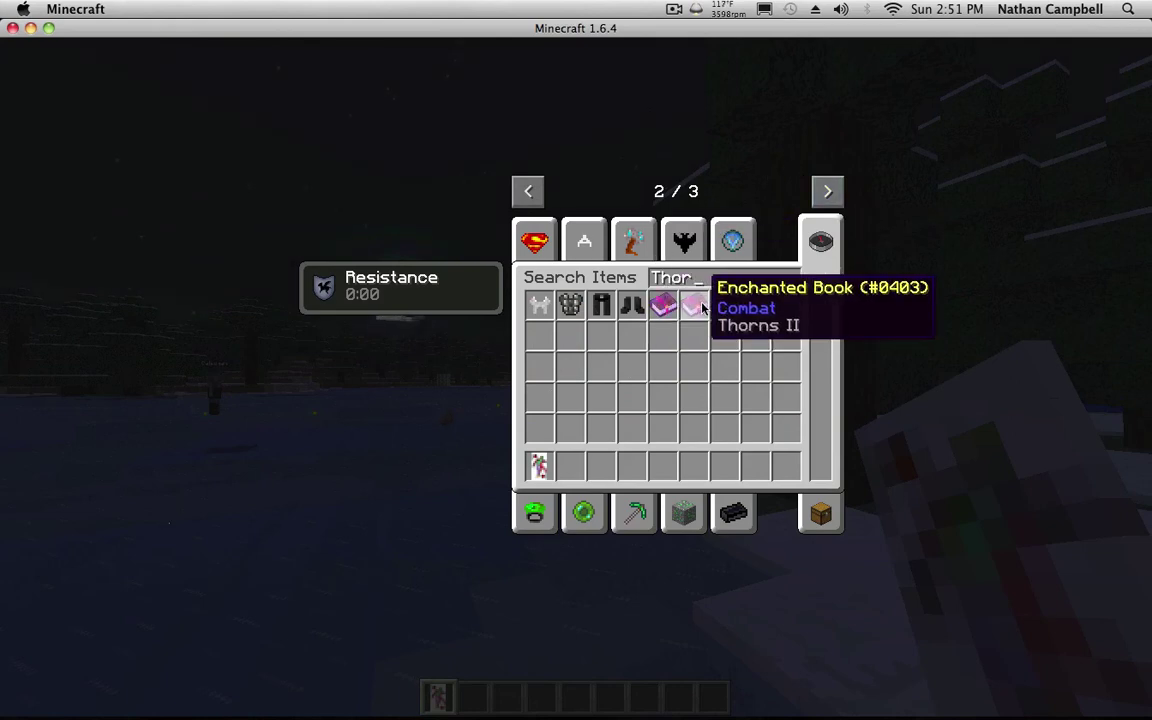
pyautogui.press('BackSpace')
pyautogui.press('BackSpace')
pyautogui.press('BackSpace')
pyautogui.press('BackSpace')
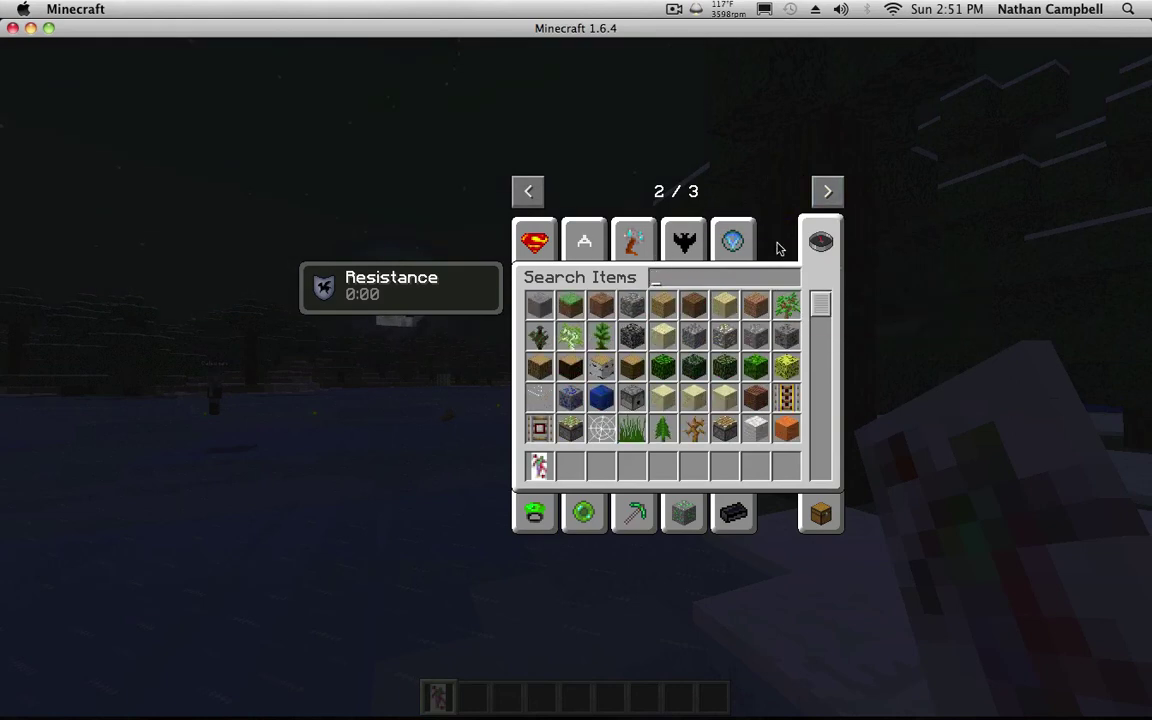
# Step: Search the creative items for "hammer" and place the hammer head and handle in the second and third hotbar slots
pyautogui.write('hamm')
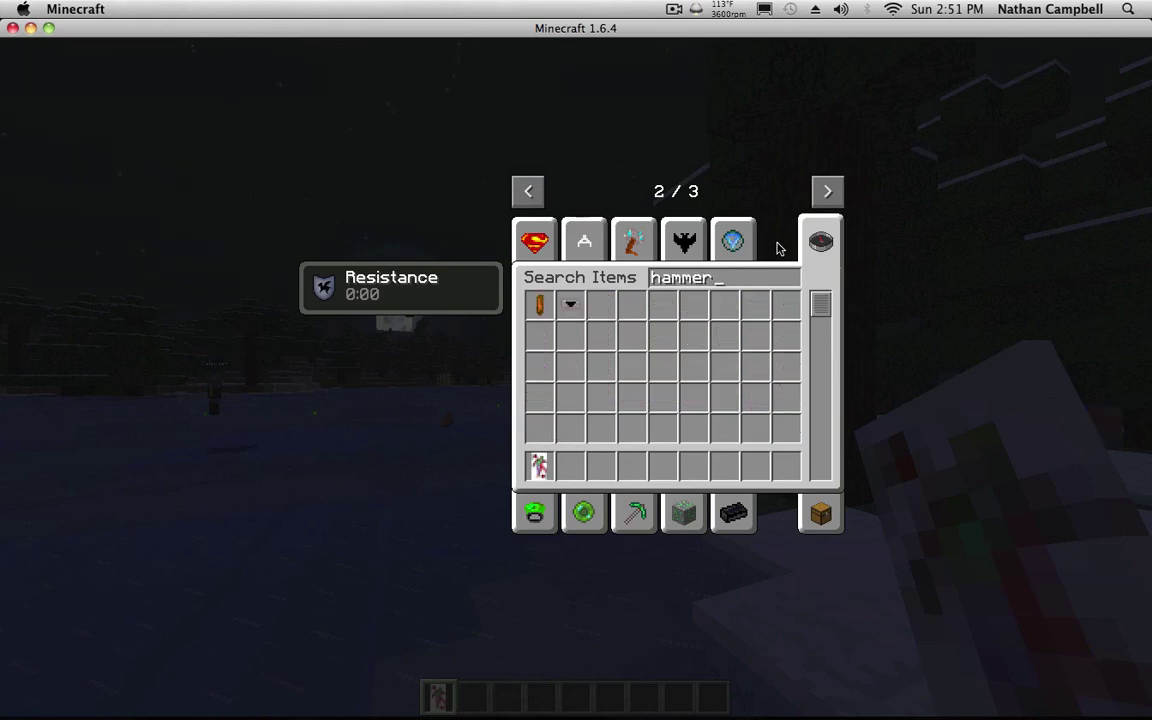
pyautogui.click(576, 305)
pyautogui.click(572, 479)
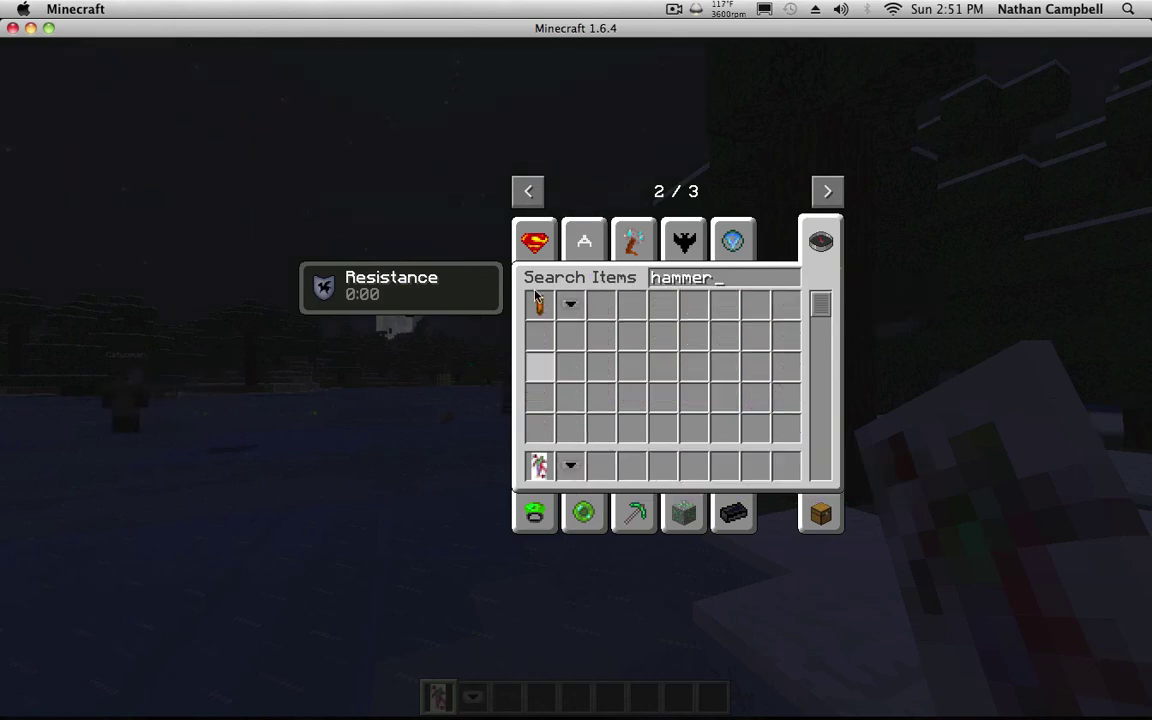
pyautogui.click(537, 305)
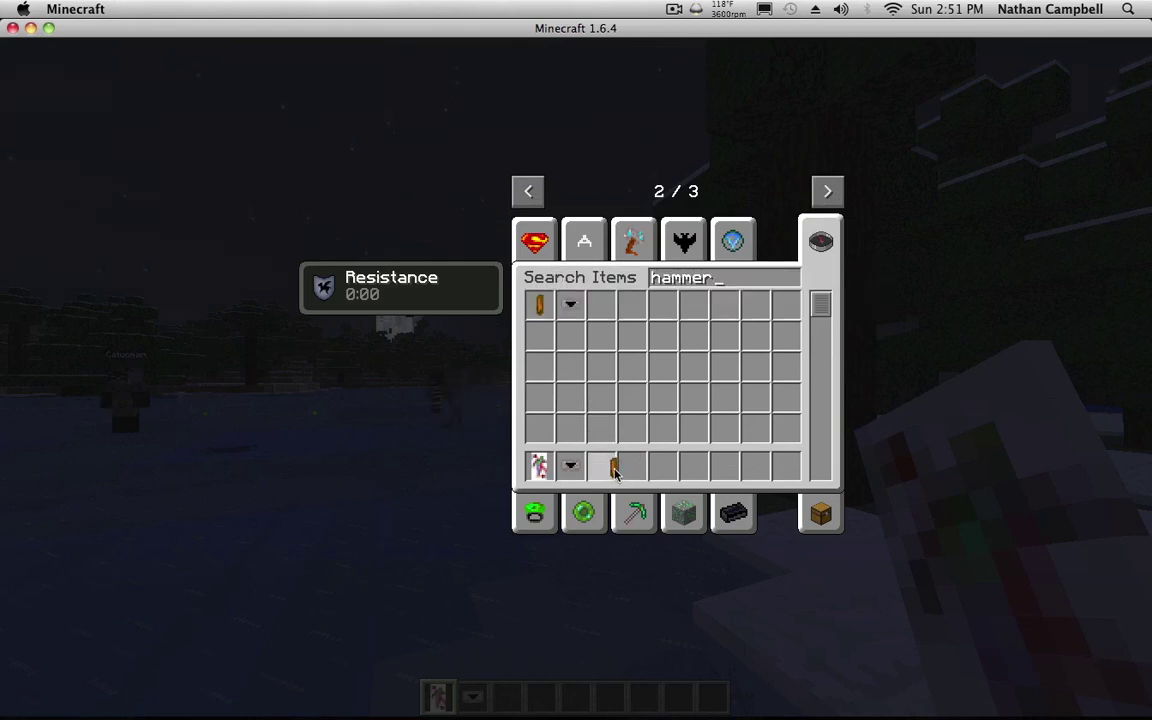
# Step: Search the creative items for "craft" and place the Crafting Table in the fourth hotbar slot
pyautogui.press('BackSpace')
pyautogui.press('BackSpace')
pyautogui.press('BackSpace')
pyautogui.press('BackSpace')
pyautogui.press('BackSpace')
pyautogui.press('BackSpace')
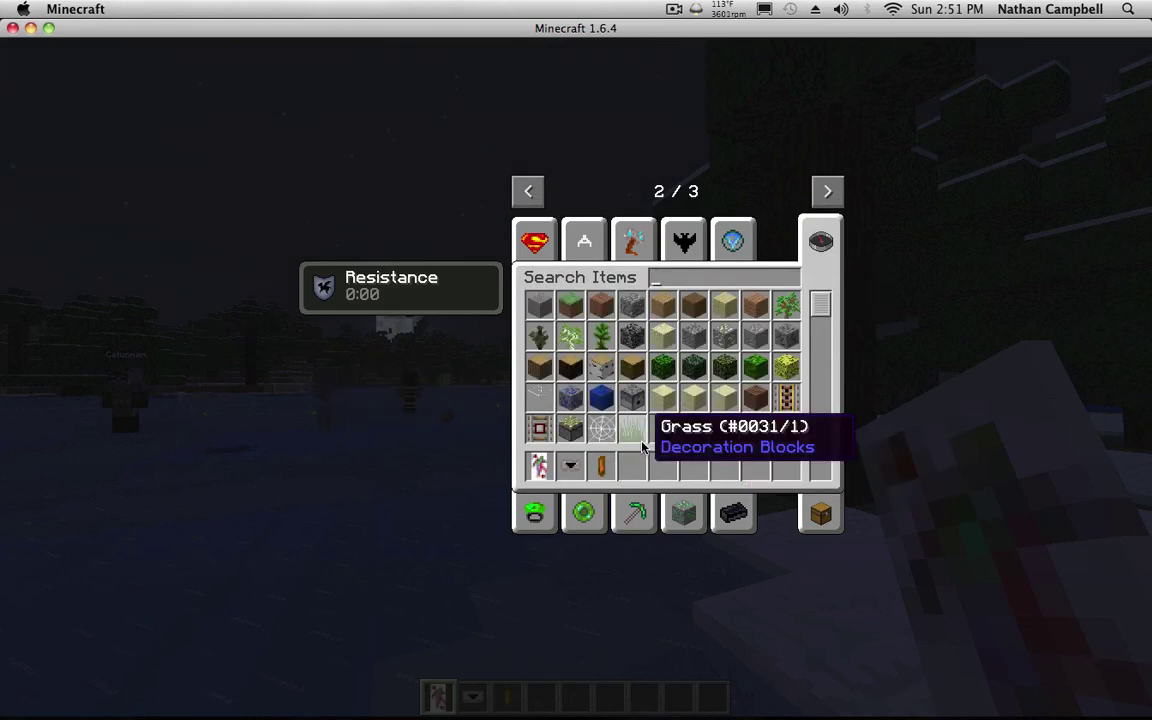
pyautogui.write('craft')
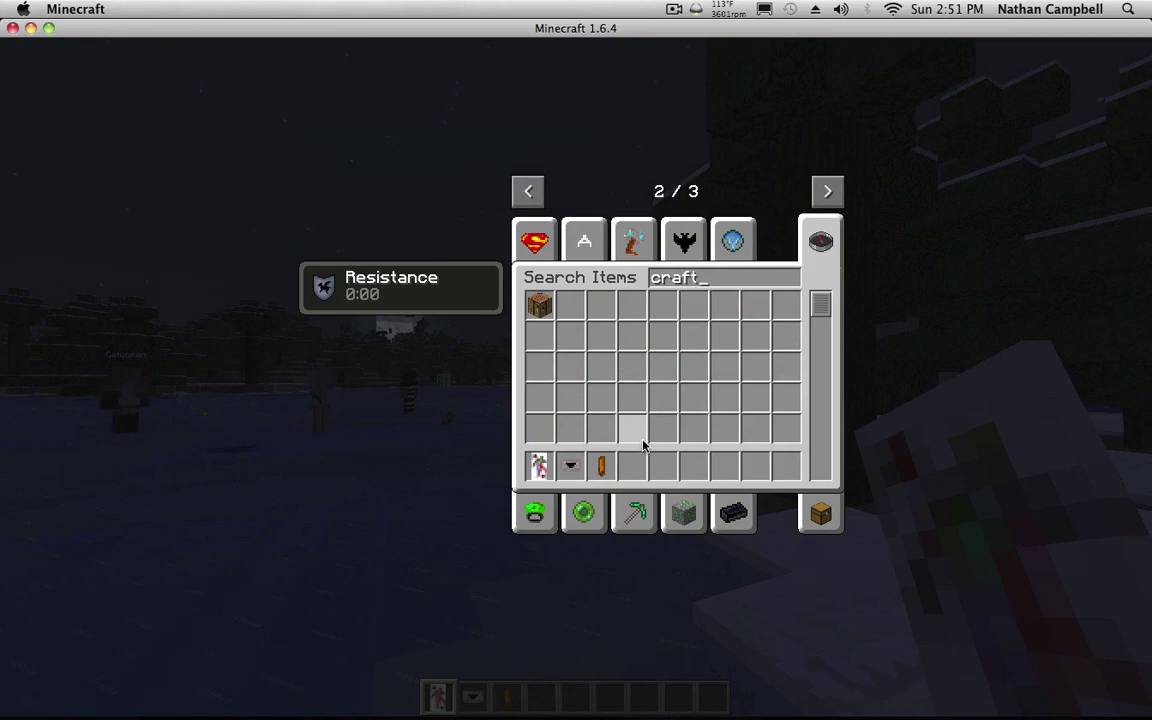
pyautogui.click(539, 305)
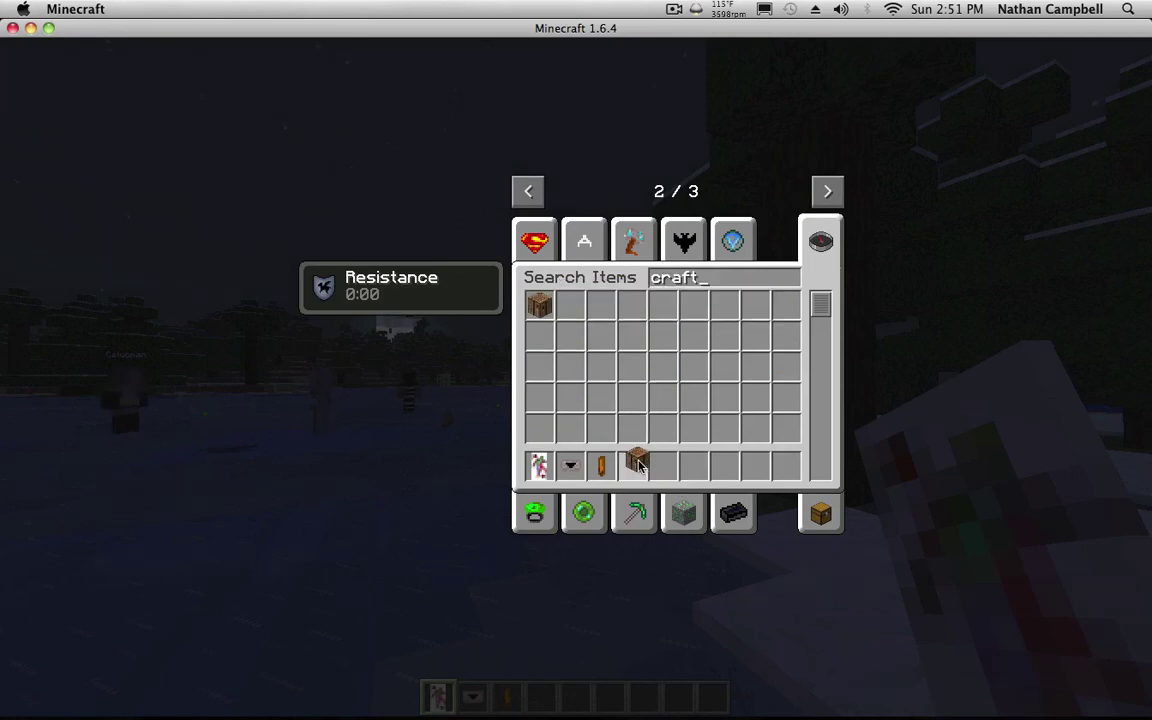
pyautogui.click(637, 462)
# Step: Return to the world, place the Crafting Table on the ice and open its crafting grid
pyautogui.press('e')
pyautogui.press('4')
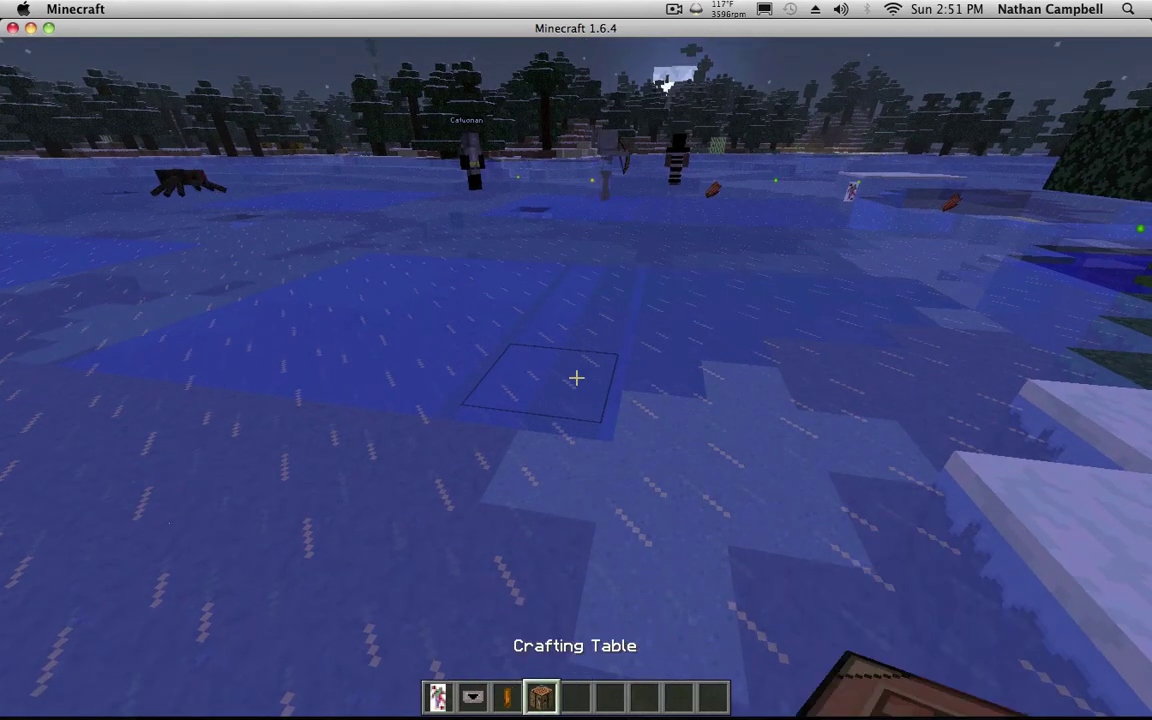
pyautogui.rightClick(576, 377)
pyautogui.rightClick(576, 377)
# Step: Craft Mjolnir with the handle in the grid's centre and the hammer head directly above it, moving the result to the inventory
pyautogui.click(517, 490)
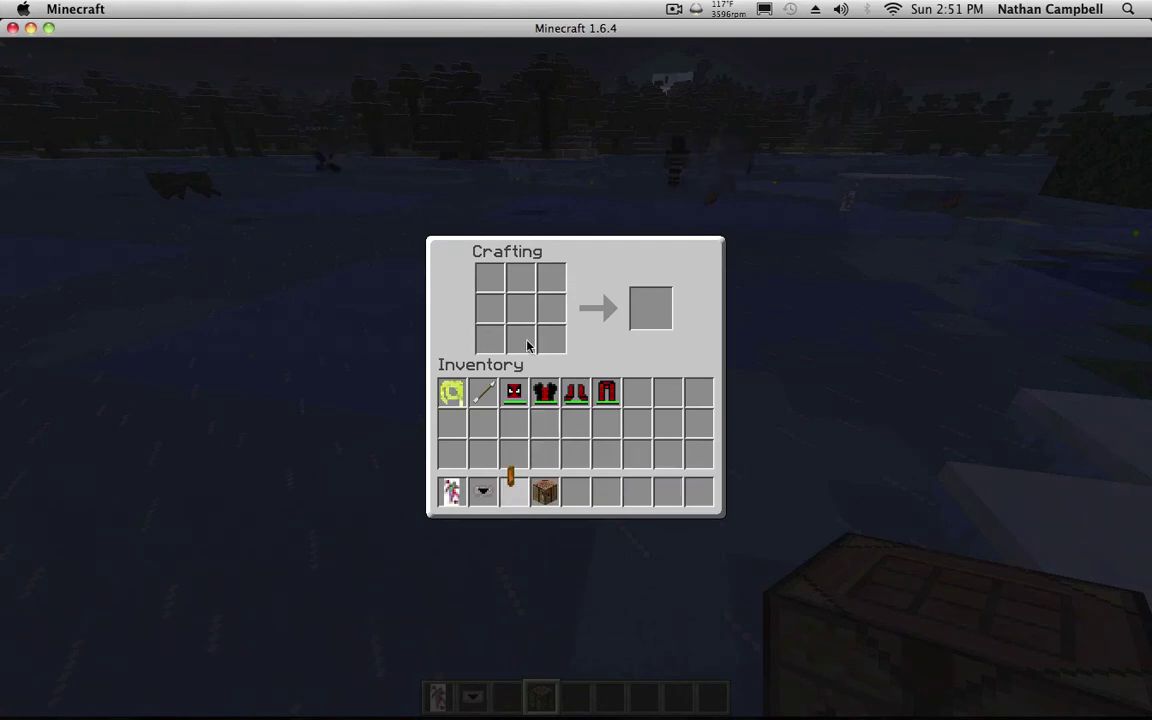
pyautogui.click(482, 490)
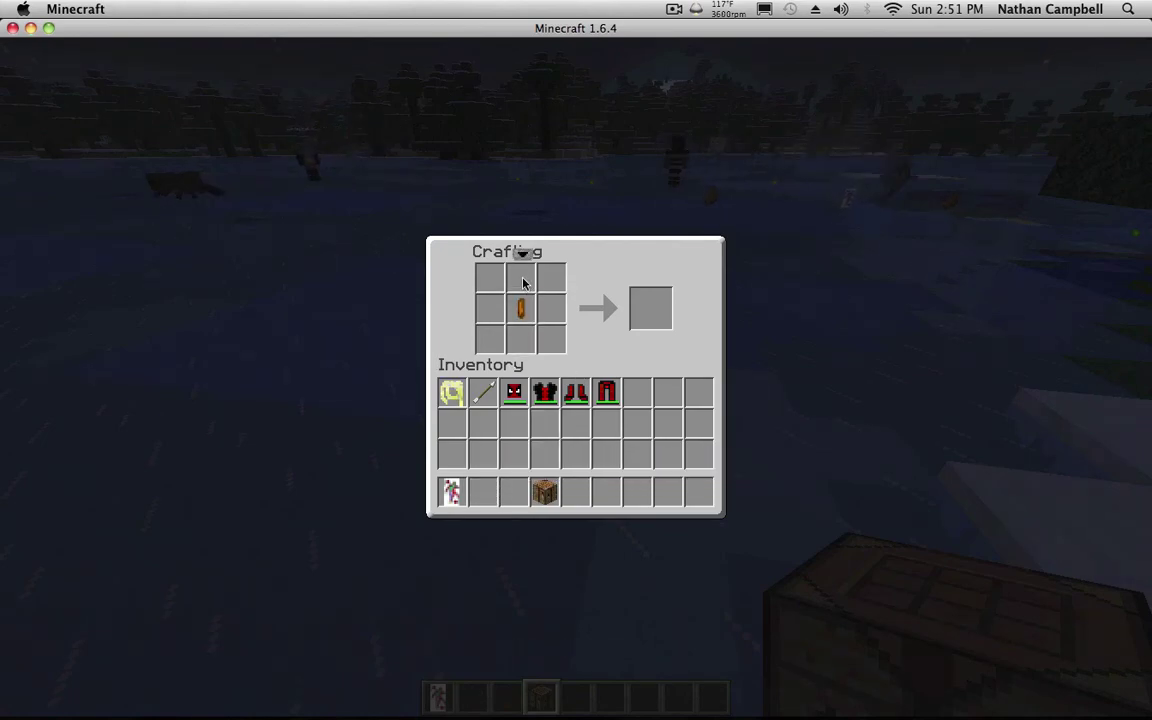
pyautogui.click(520, 277)
pyautogui.keyDown('shift'); pyautogui.click(653, 307); pyautogui.keyUp('shift')
pyautogui.press('e')
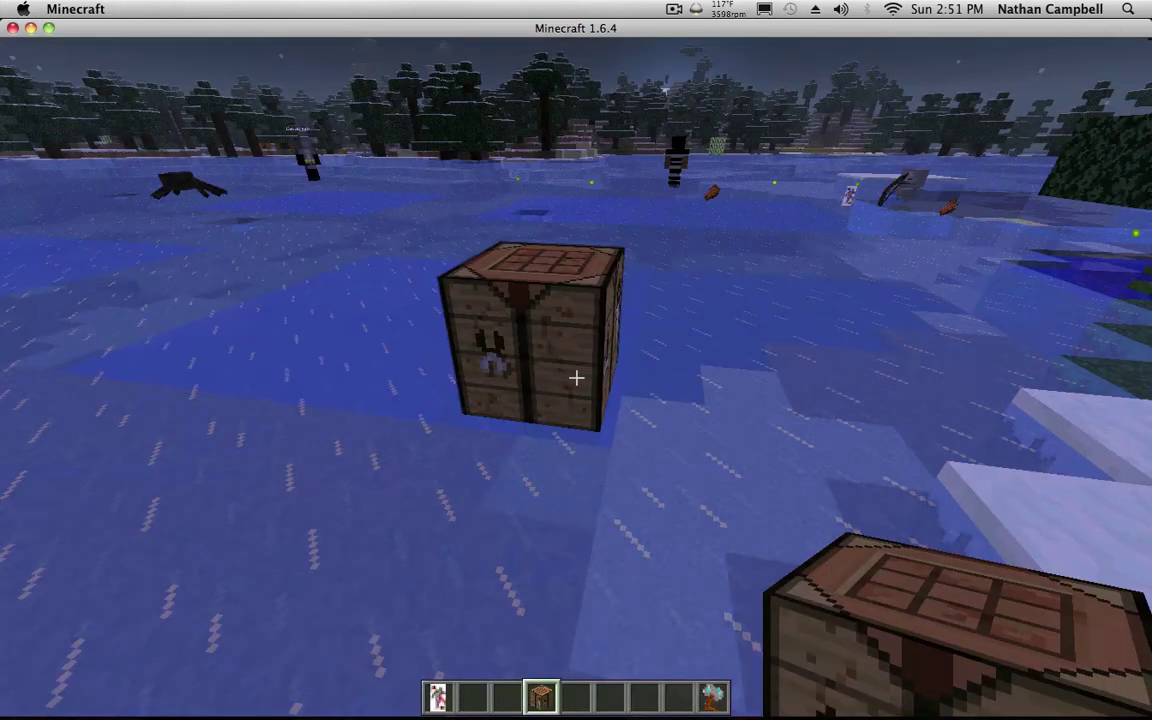
# Step: Equip Mjolnir and use it on the masked robber standing on the ice
pyautogui.scroll(6, 576, 377)
pyautogui.scroll(-1, 576, 377)
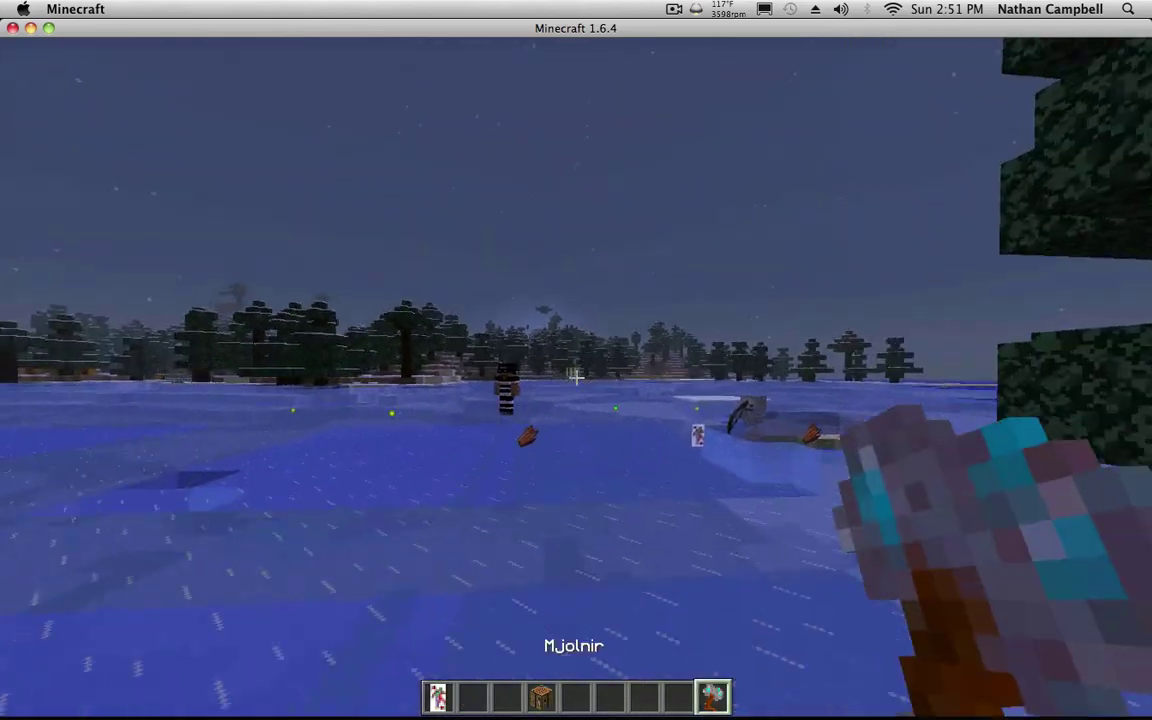
pyautogui.rightClick(576, 377)
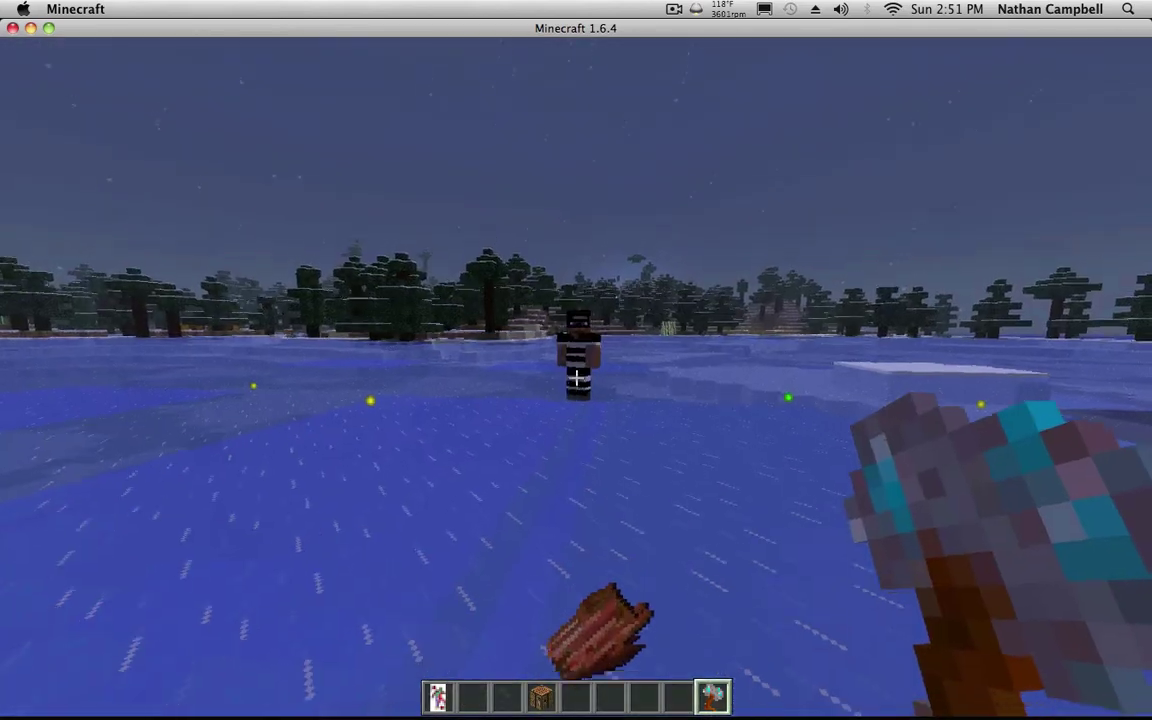
pyautogui.rightClick(576, 377)
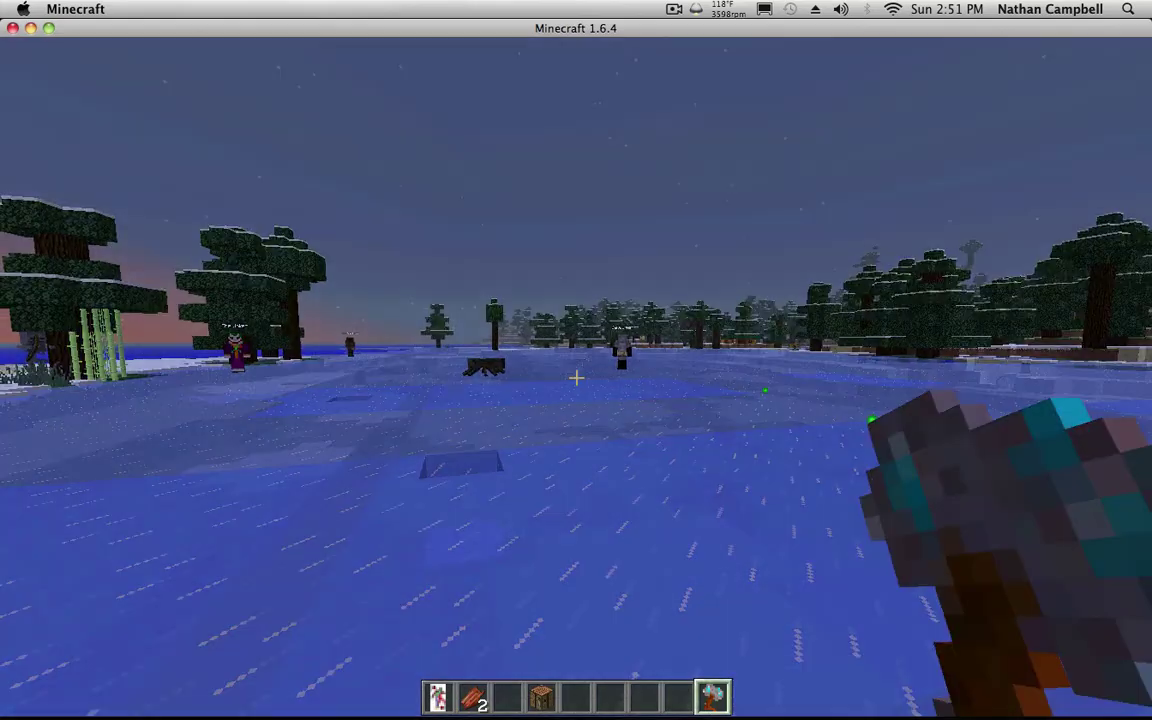
# Step: Check Mjolnir's attack damage in the inventory and strike the spider on the ice with it
pyautogui.press('w')
pyautogui.press('e')
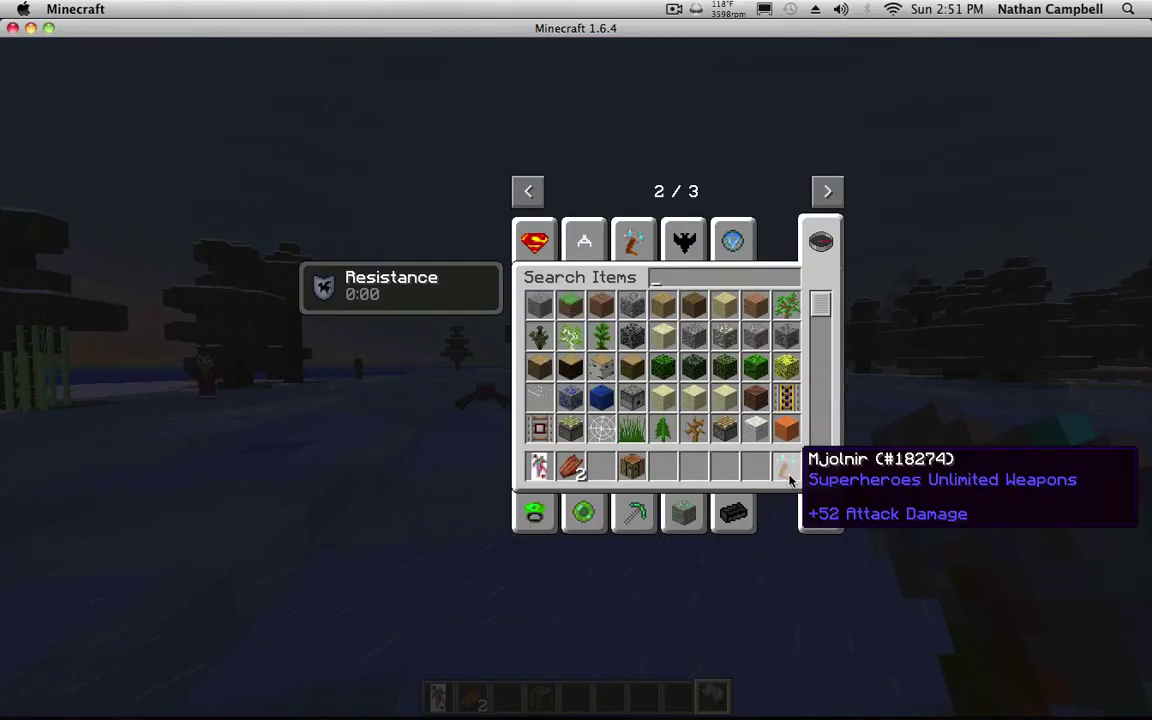
pyautogui.press('e')
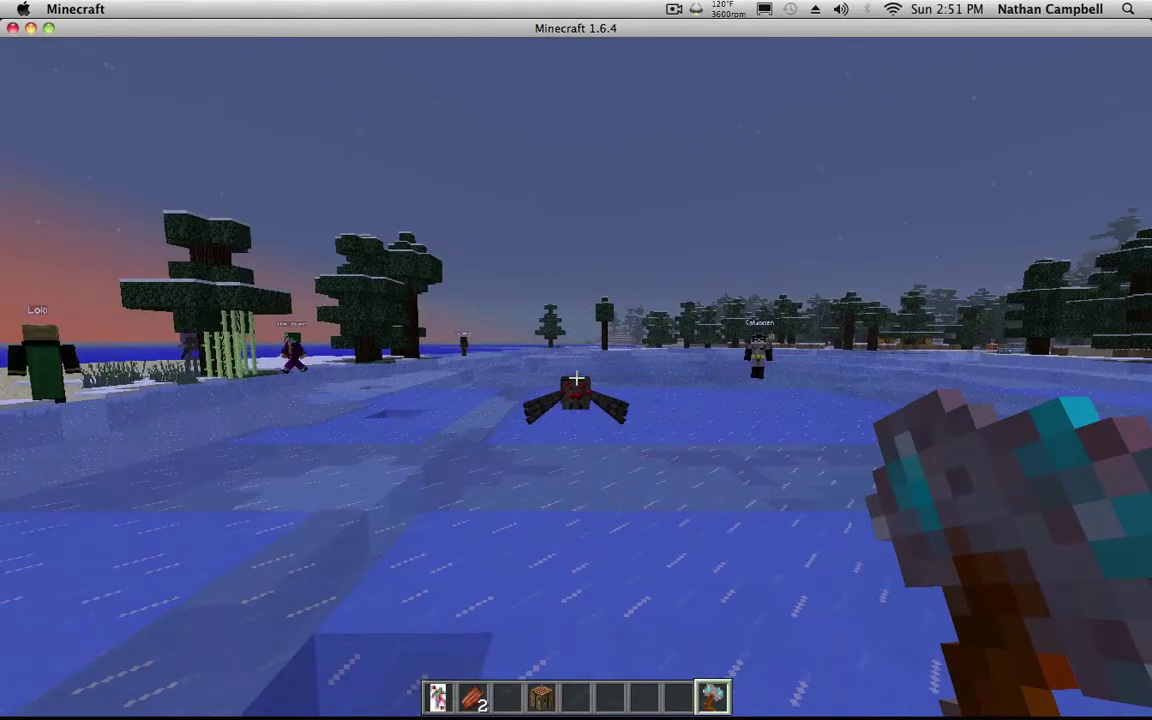
pyautogui.click(576, 377)
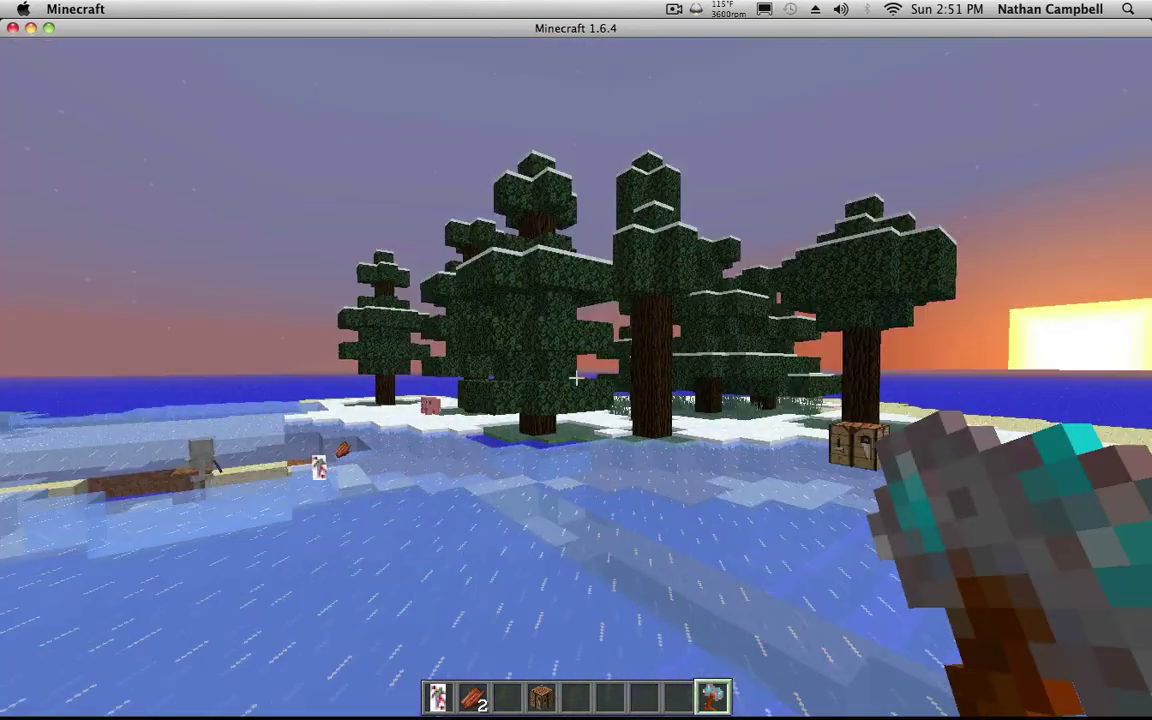
# Step: Fly back above the ice and summon lightning onto the snowy trees with Mjolnir
pyautogui.rightClick(576, 377)
pyautogui.press('s')
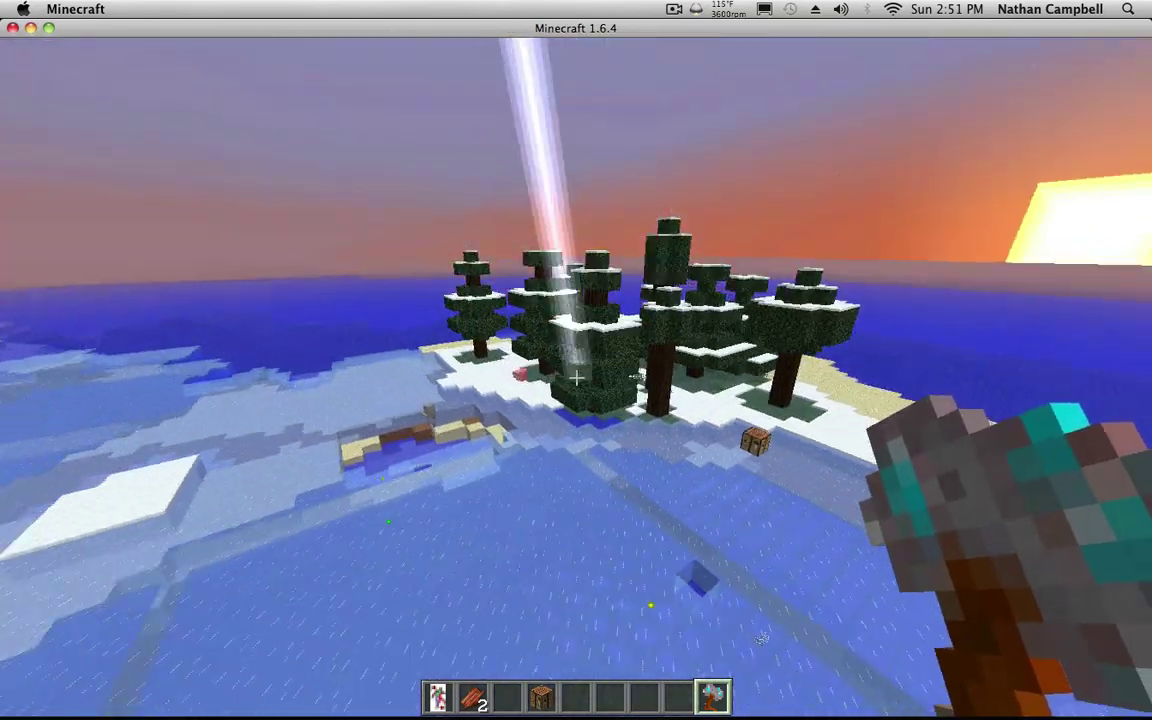
pyautogui.rightClick(576, 377)
pyautogui.rightClick(576, 377)
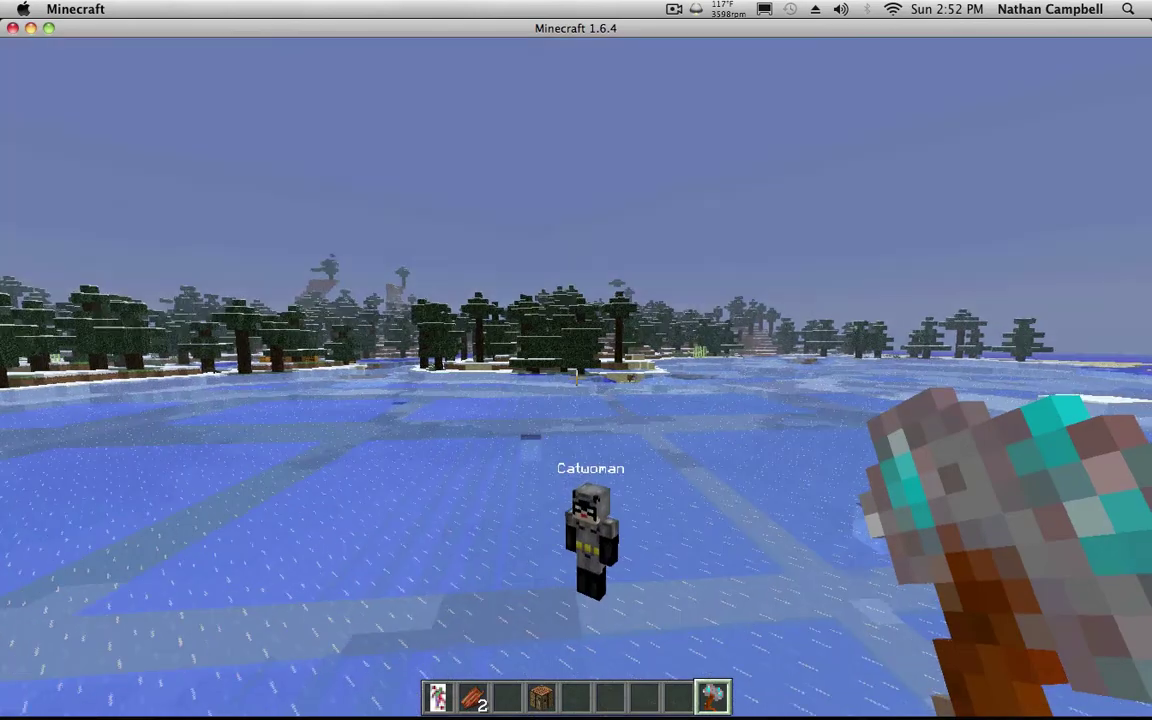
# Step: Strike Catwoman on the ice repeatedly with lightning from Mjolnir
pyautogui.rightClick(576, 377)
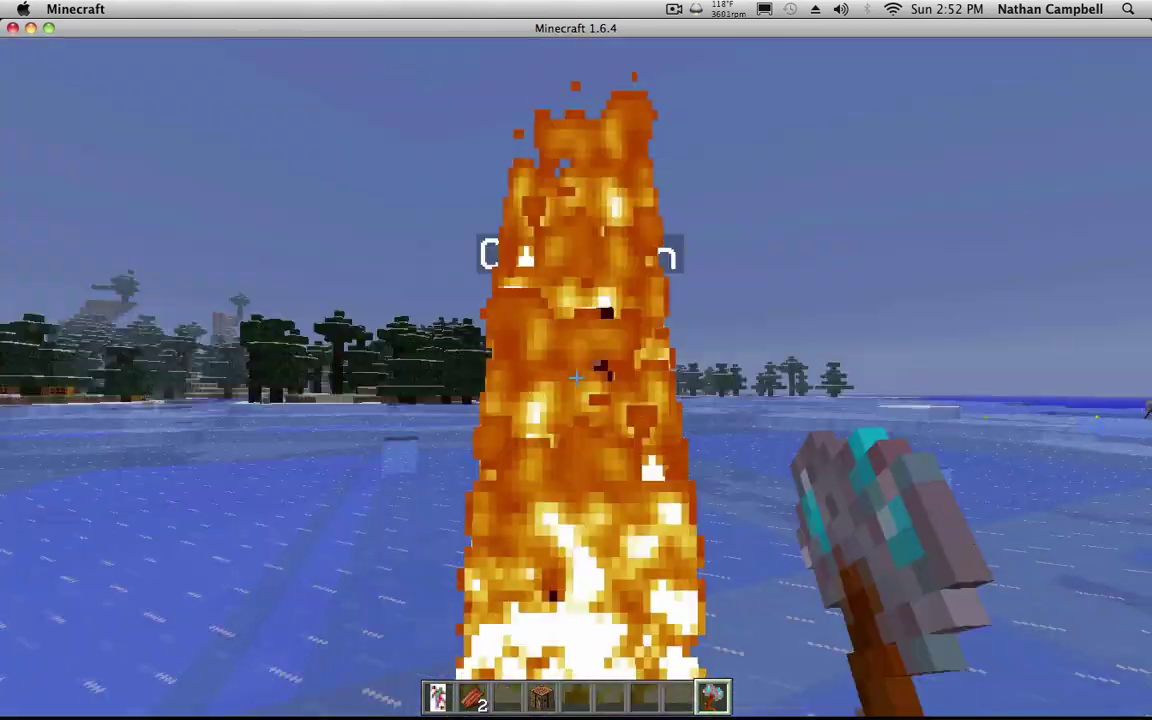
pyautogui.rightClick(576, 377)
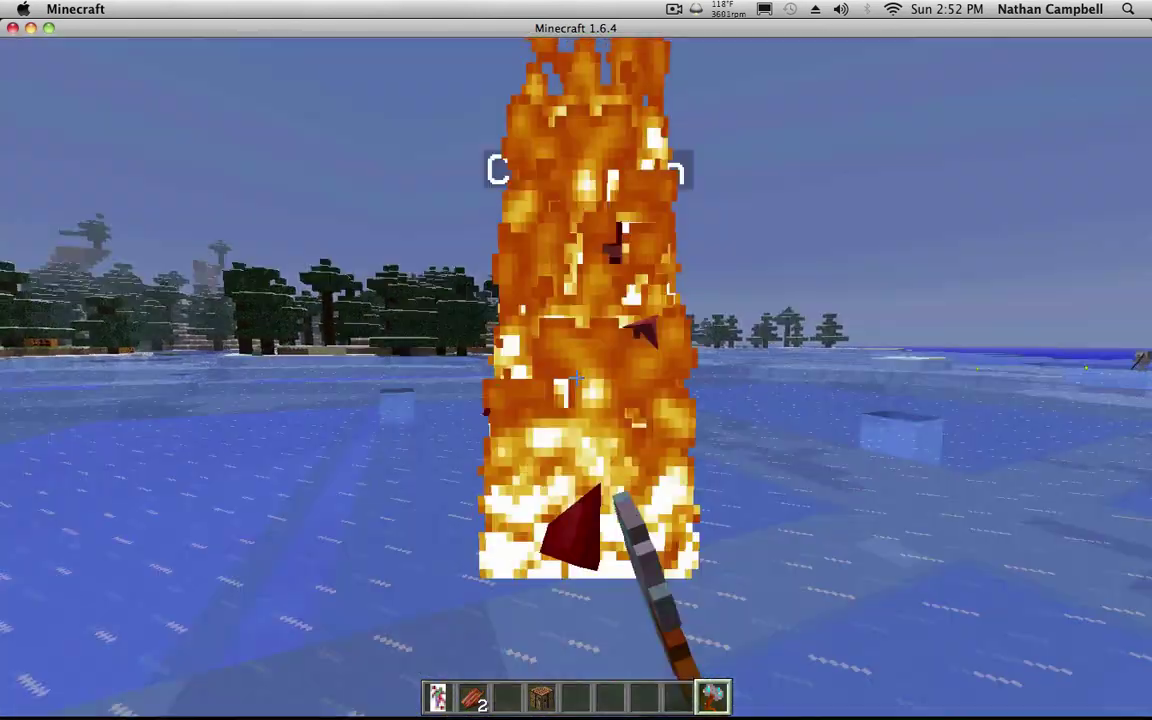
pyautogui.rightClick(576, 377)
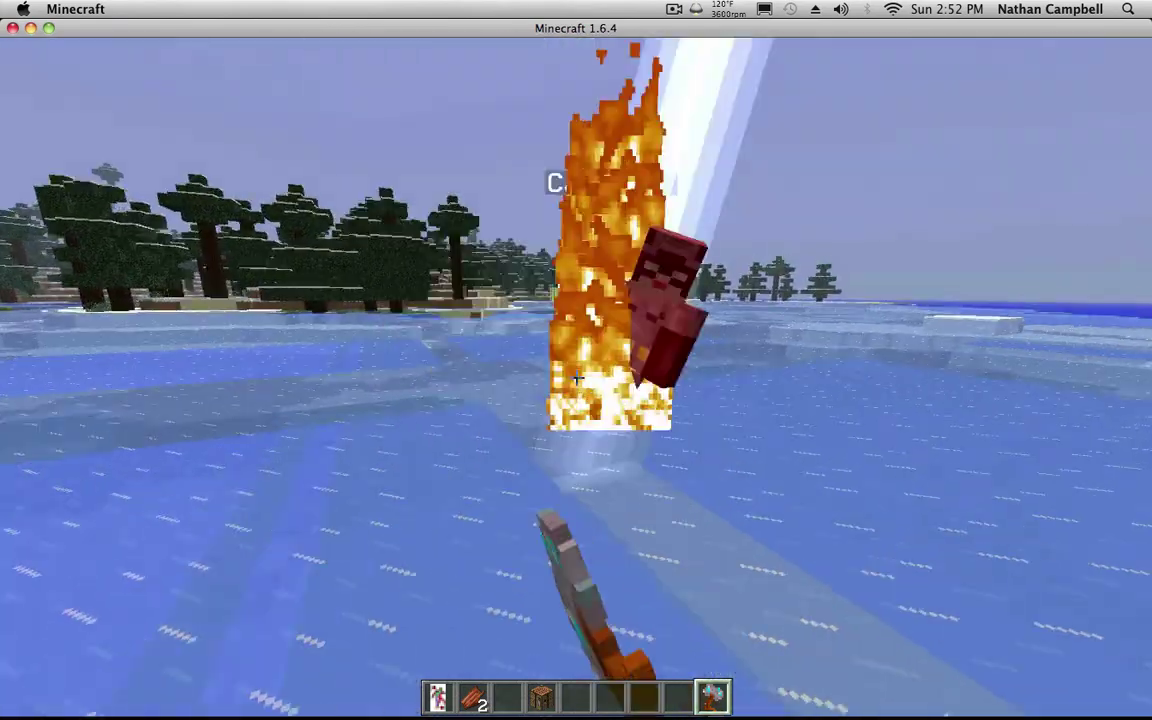
pyautogui.rightClick(576, 377)
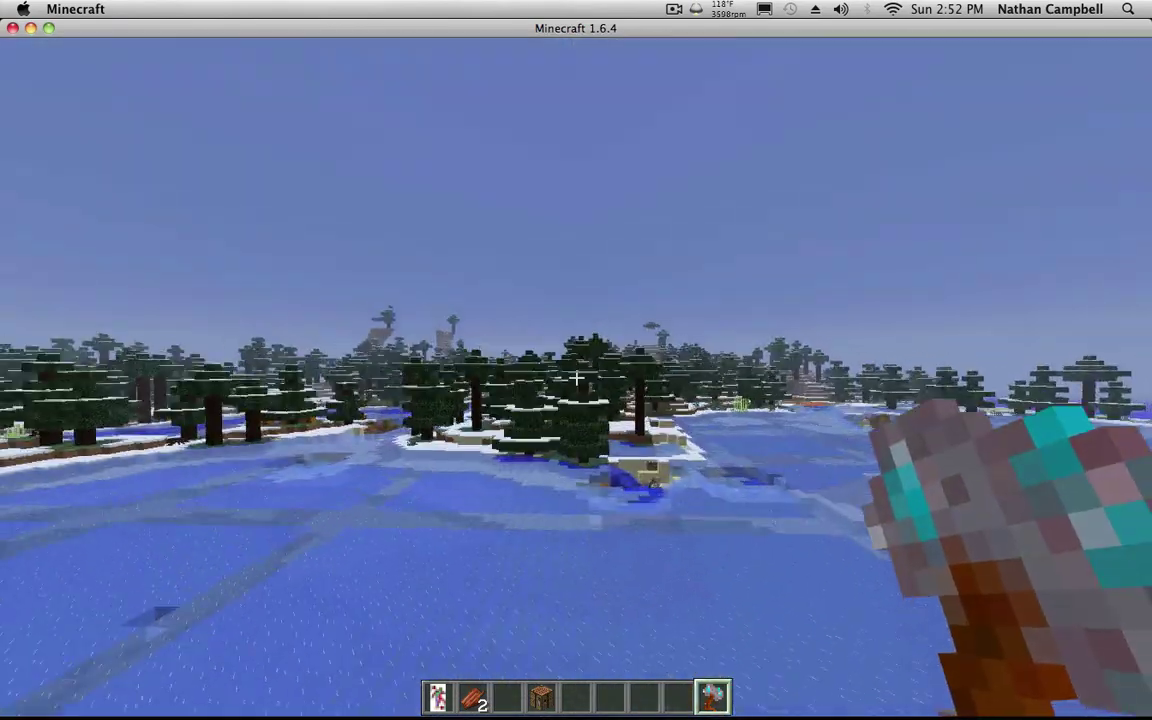